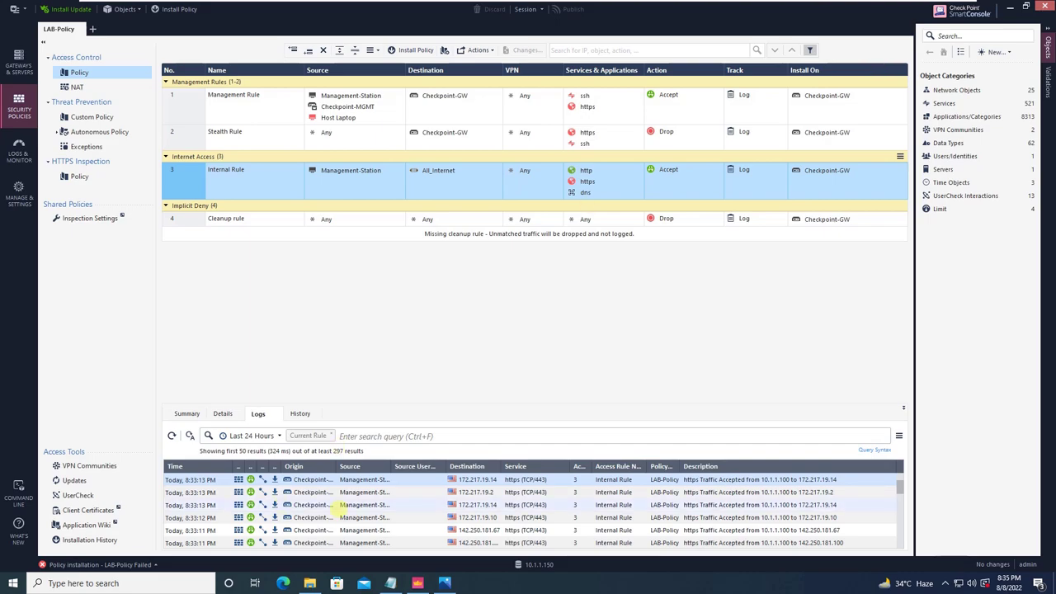
View the saved backup-types slide, then close it and return to the console.
{"action": "left_click", "coordinate": [443, 583]}
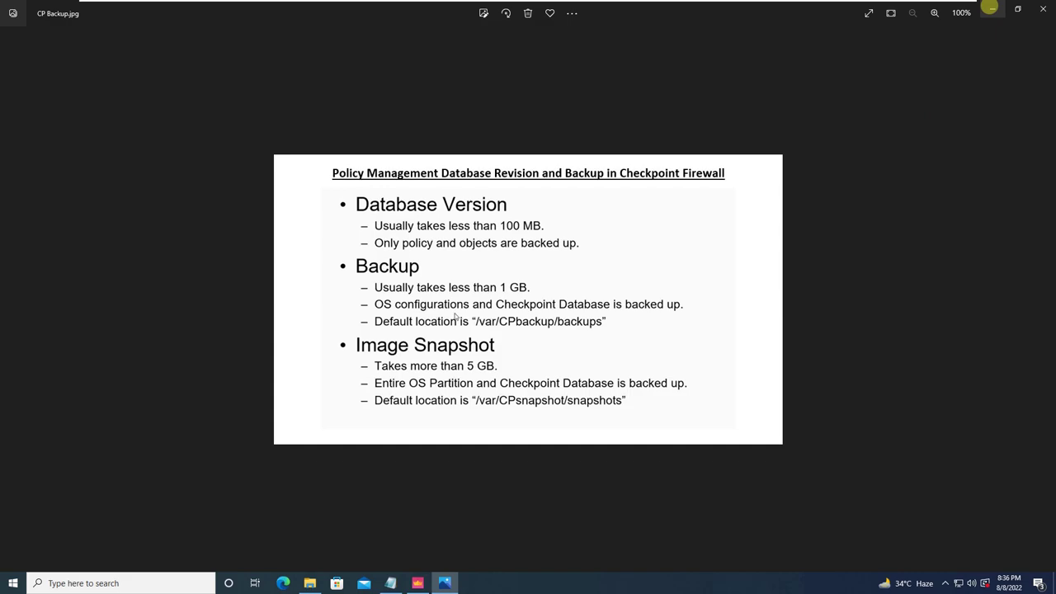
{"action": "left_click", "coordinate": [993, 9]}
{"action": "mouse_move", "coordinate": [459, 97]}
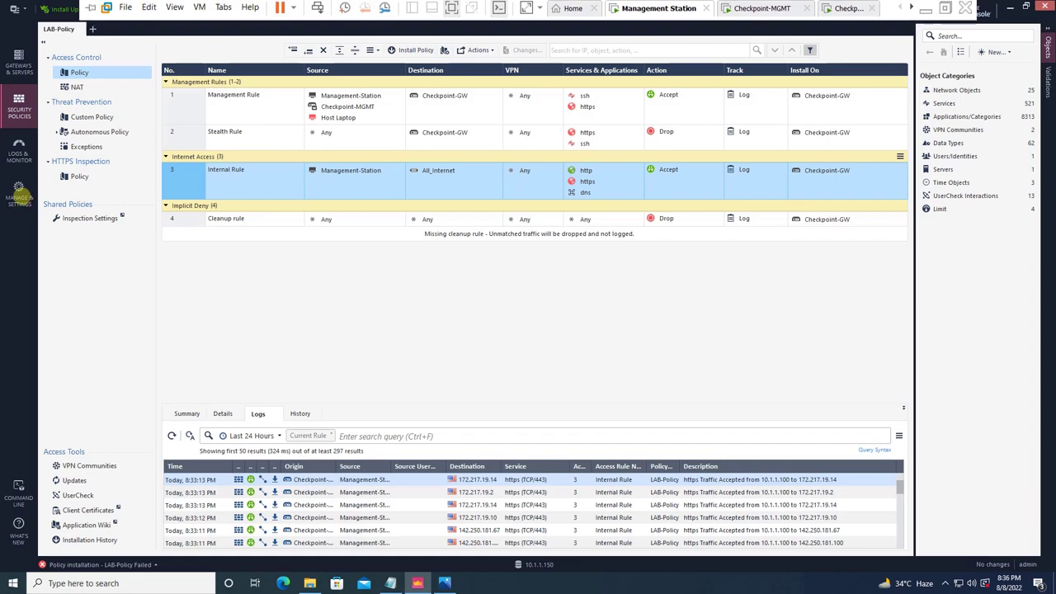
Show the Sessions > Revisions list in Manage & Settings and select the newest 8/8/2022 revision.
{"action": "left_click", "coordinate": [18, 197]}
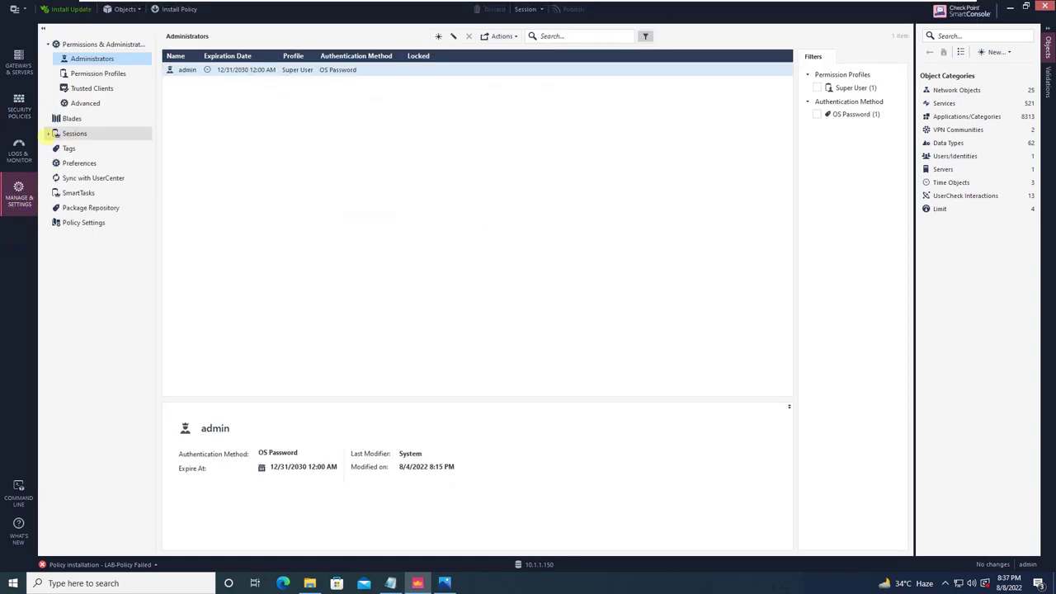
{"action": "left_click", "coordinate": [50, 133]}
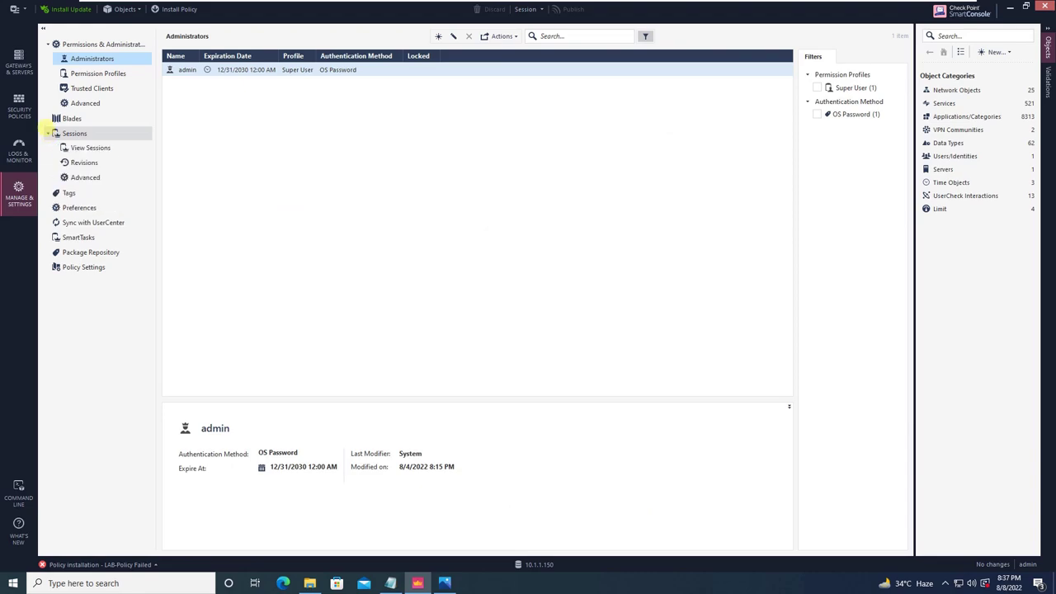
{"action": "left_click", "coordinate": [84, 163]}
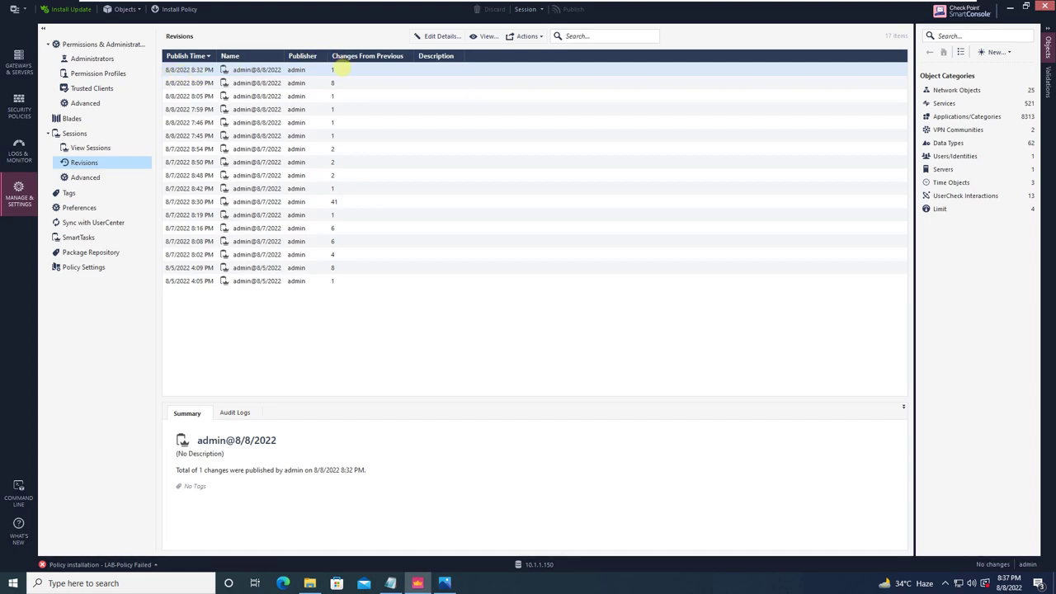
{"action": "left_click", "coordinate": [332, 70]}
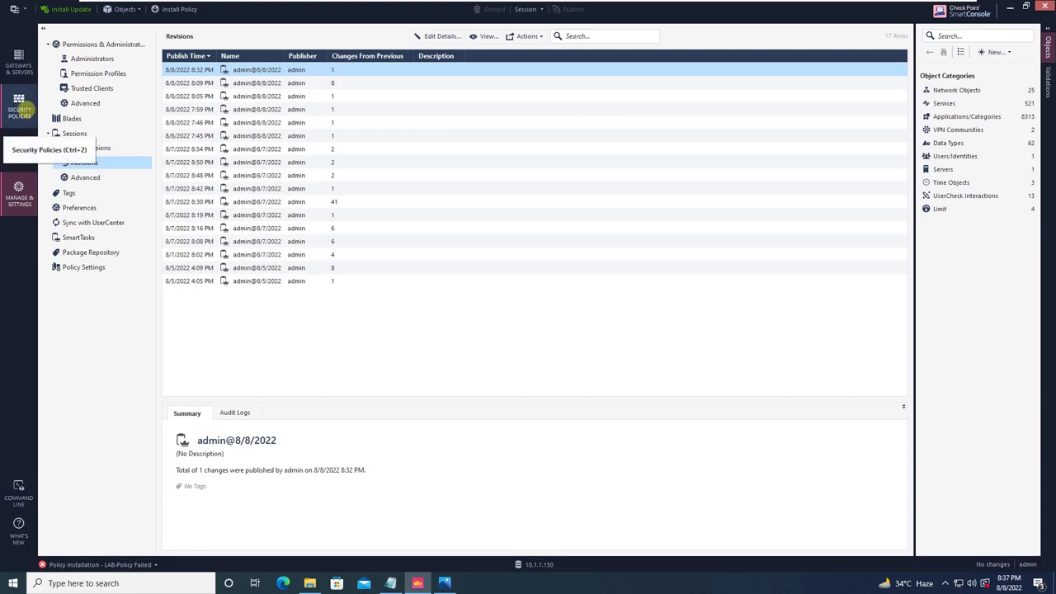
Insert rule 'DMZ-Io-Internet' below Internal Rule with Web Server as its source.
{"action": "left_click", "coordinate": [18, 108]}
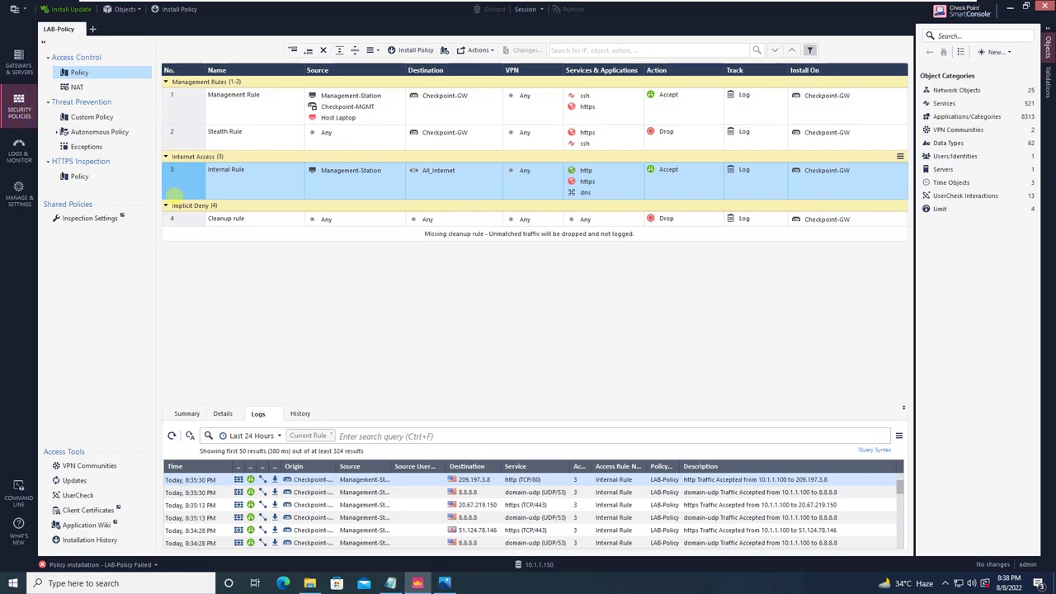
{"action": "right_click", "coordinate": [187, 182]}
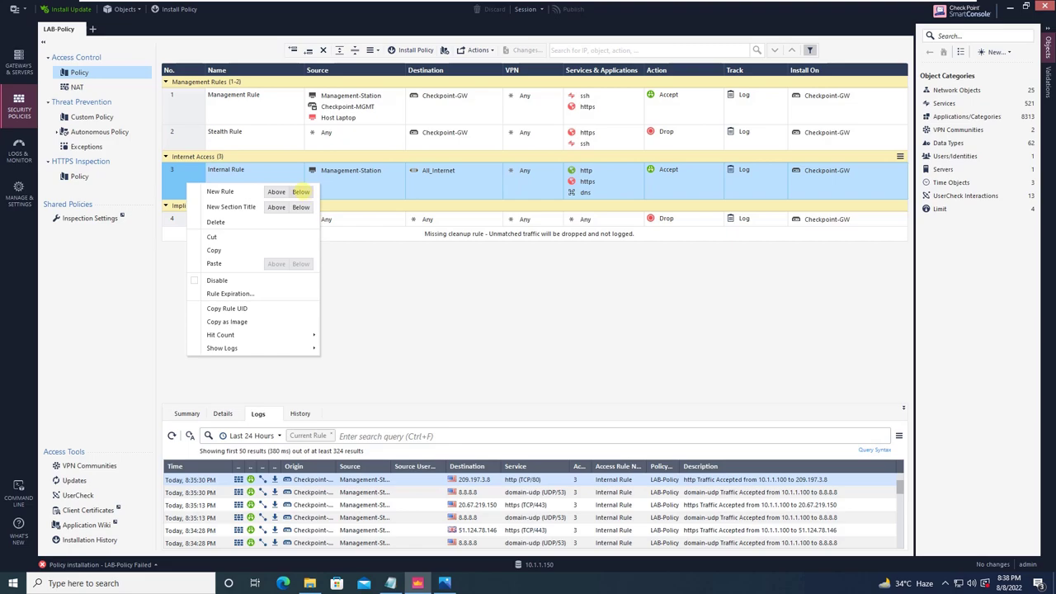
{"action": "left_click", "coordinate": [300, 192]}
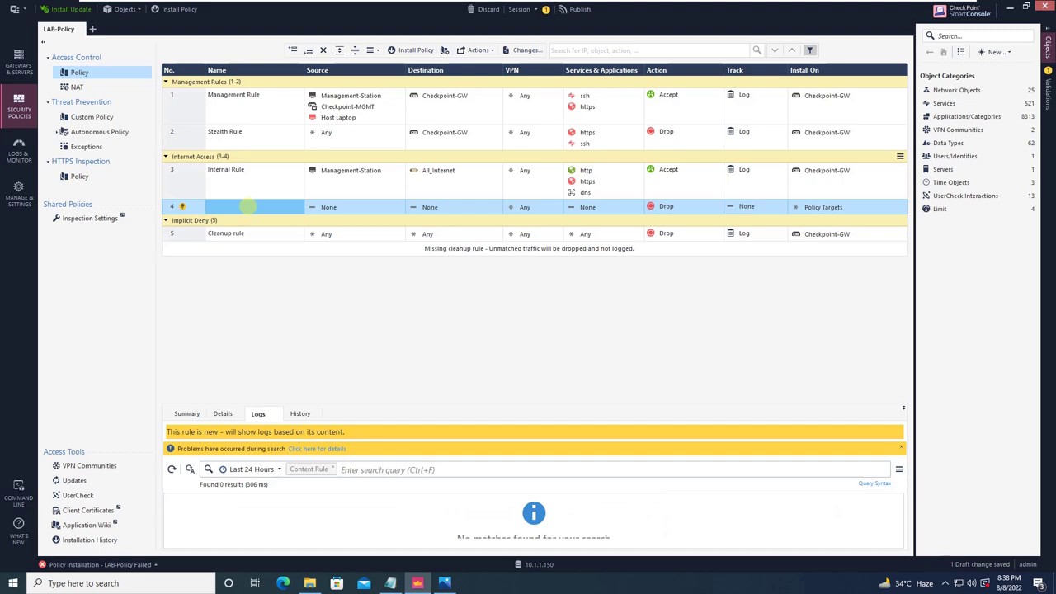
{"action": "left_click", "coordinate": [248, 207]}
{"action": "type", "text": "D"}
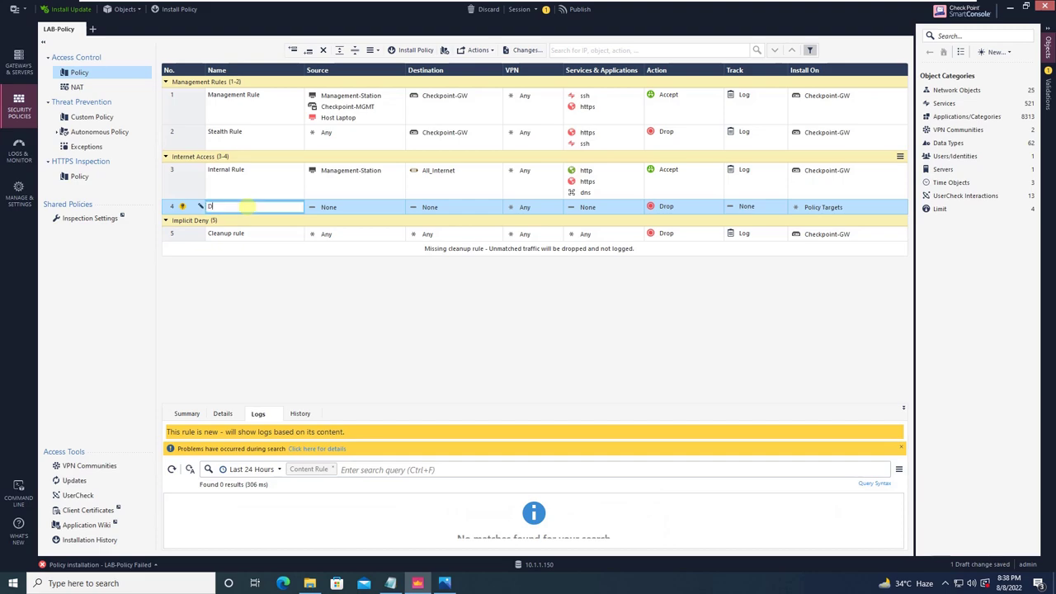
{"action": "type", "text": "MZ-I"}
{"action": "type", "text": "o-Internet"}
{"action": "left_click", "coordinate": [381, 206]}
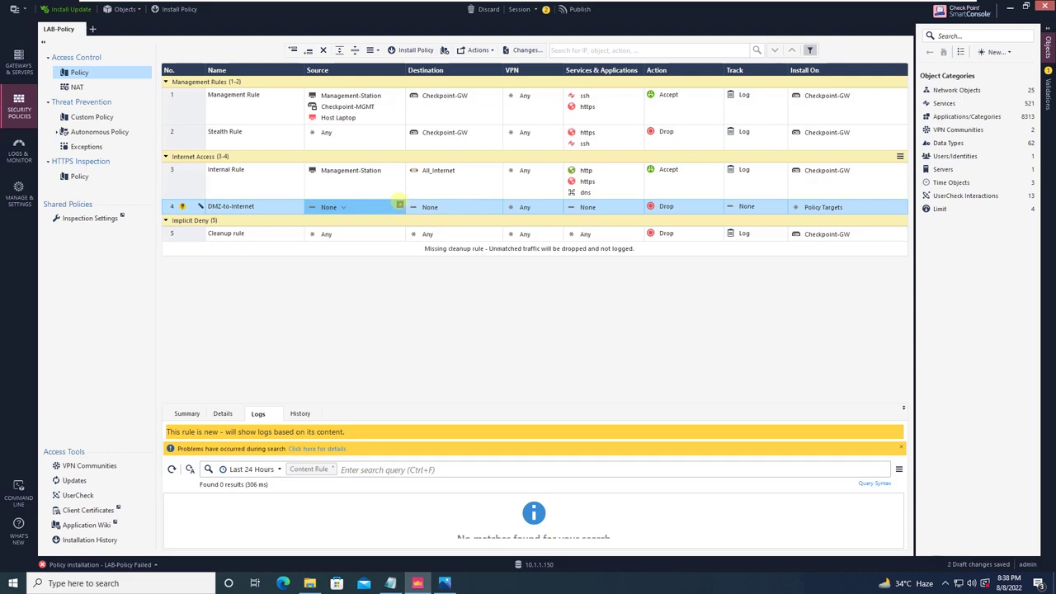
{"action": "left_click", "coordinate": [399, 204]}
{"action": "type", "text": "web"}
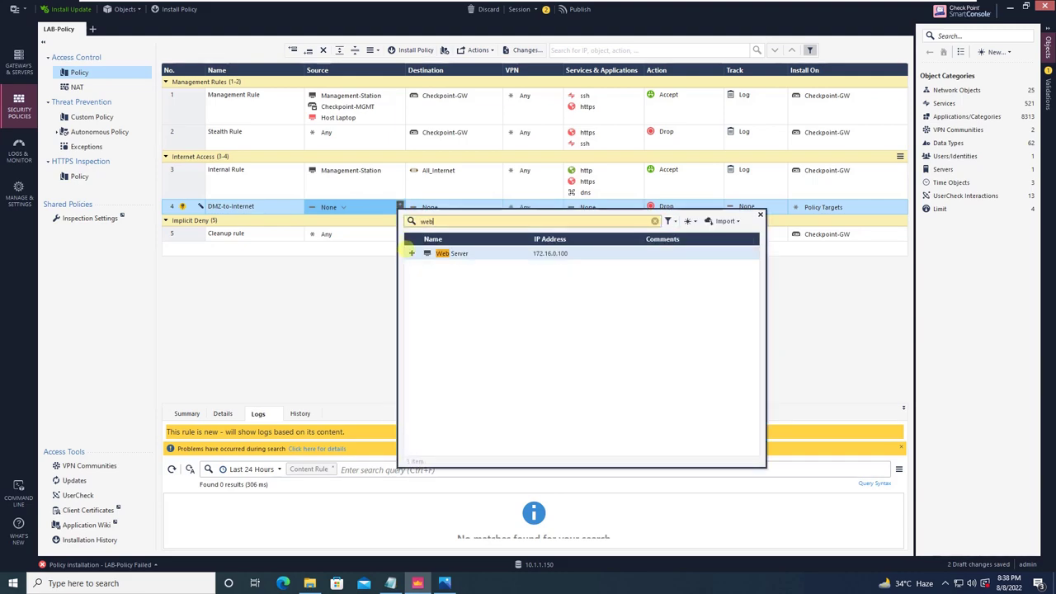
{"action": "left_click", "coordinate": [411, 254]}
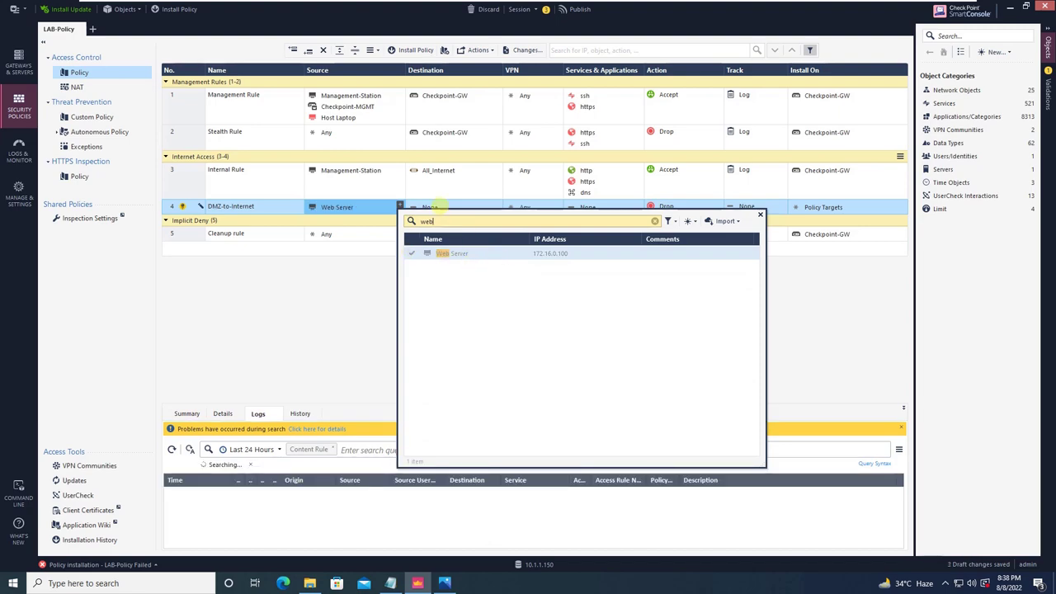
{"action": "left_click", "coordinate": [441, 202]}
Copy All_Internet as the destination and http, https, dns as services from rule 3.
{"action": "left_click", "coordinate": [438, 171]}
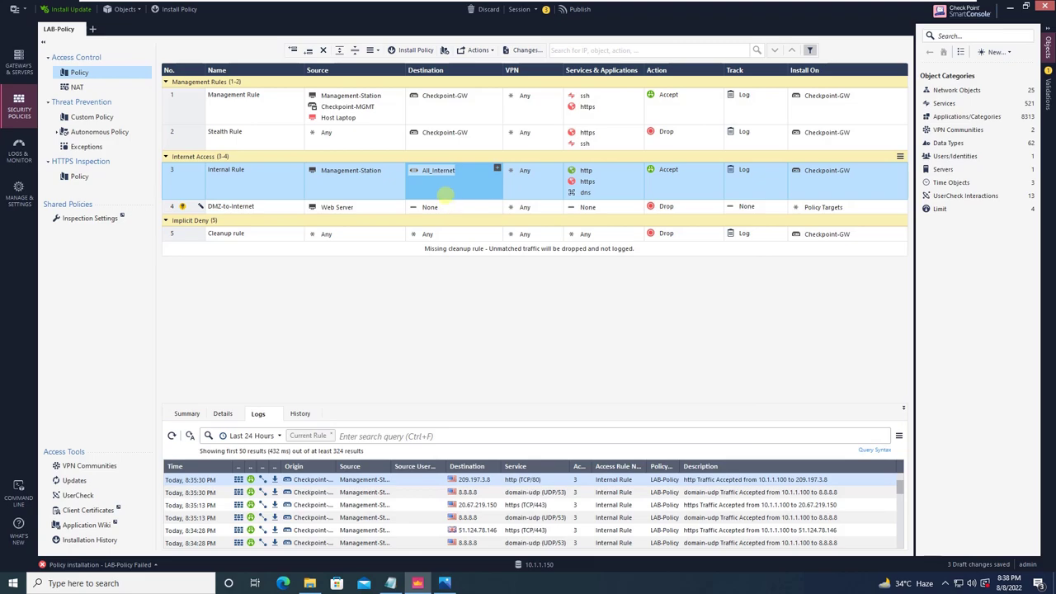
{"action": "left_click_drag", "start_coordinate": [443, 170], "coordinate": [443, 207]}
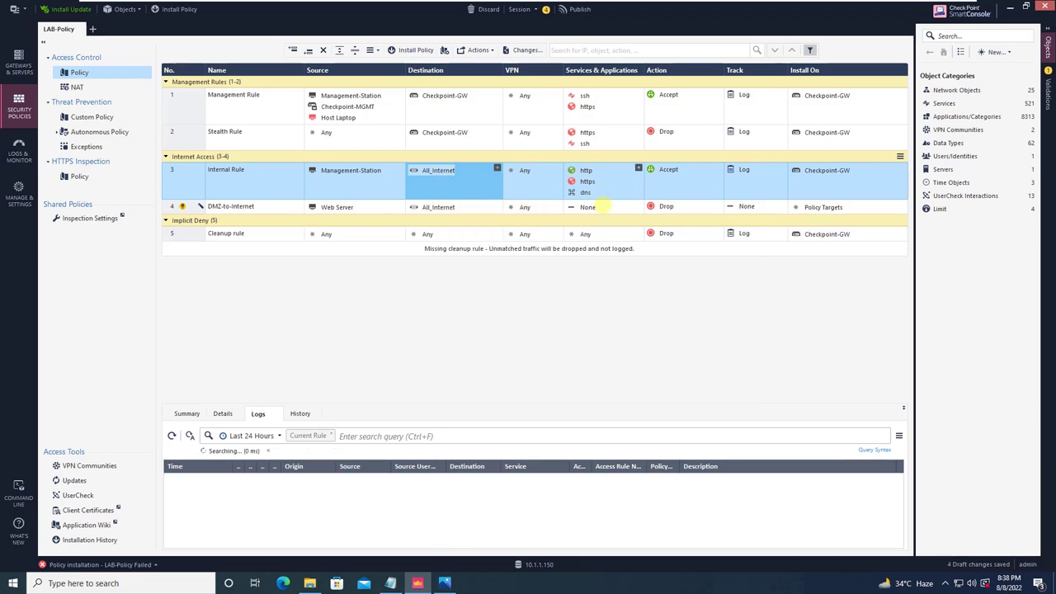
{"action": "left_click", "coordinate": [586, 171]}
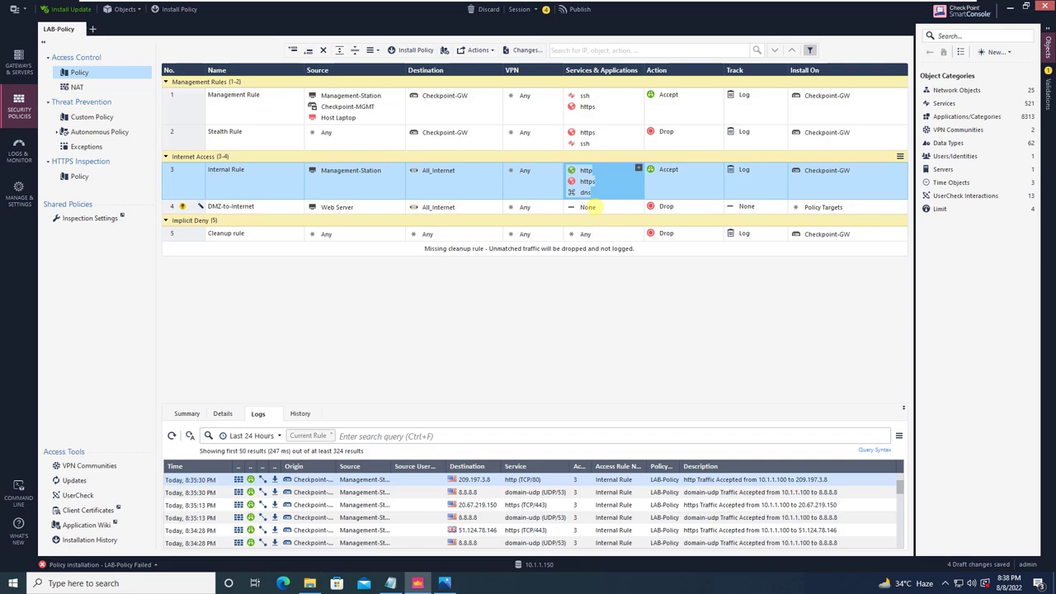
{"action": "left_click_drag", "start_coordinate": [586, 207], "coordinate": [586, 207]}
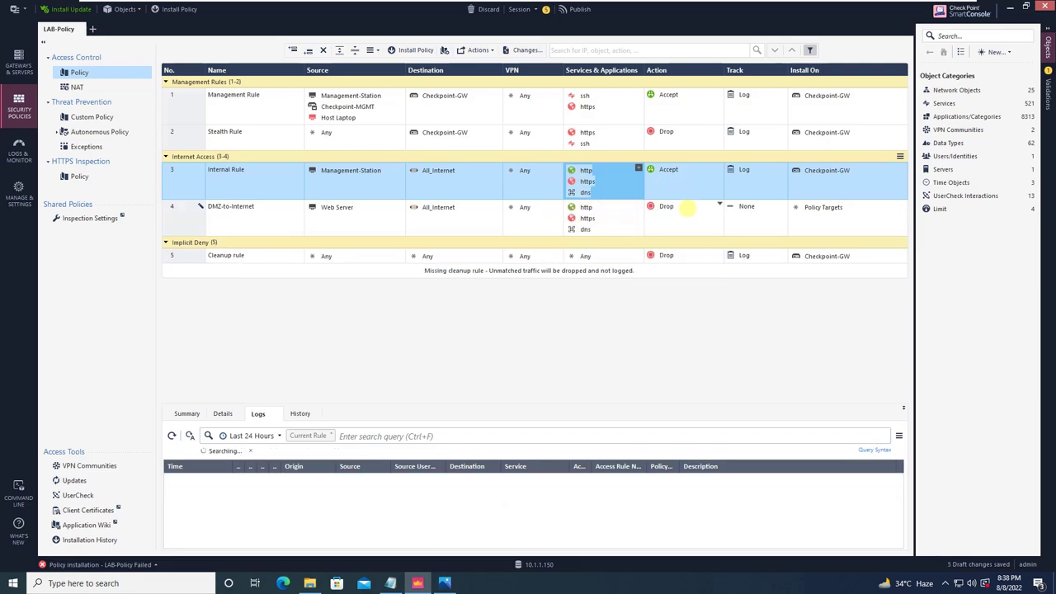
Set rule 4 to Accept with Log tracking, installed on Checkpoint-GW.
{"action": "left_click", "coordinate": [688, 208]}
{"action": "left_click", "coordinate": [722, 217]}
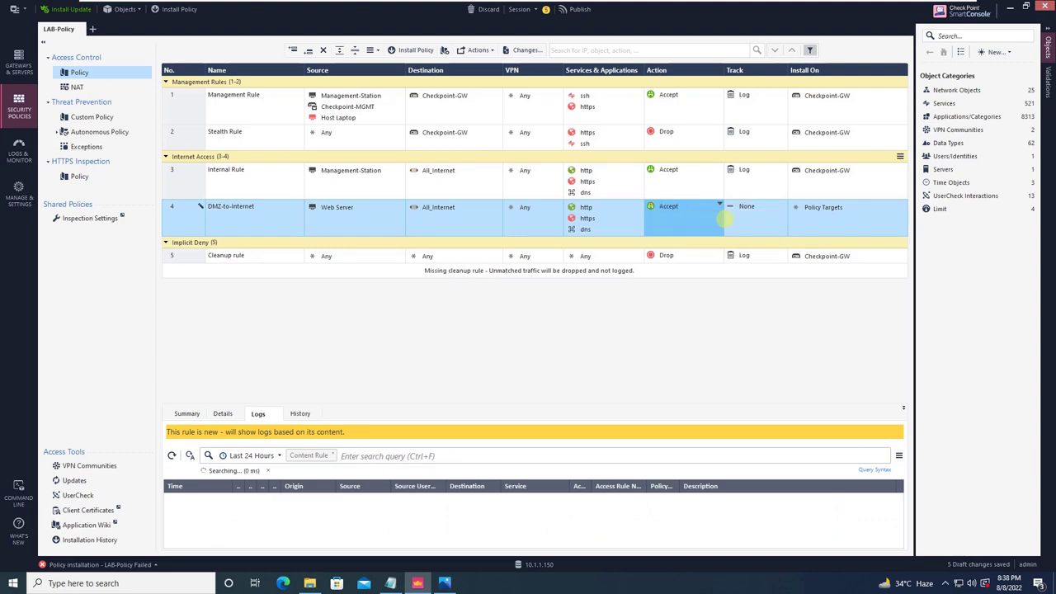
{"action": "left_click", "coordinate": [747, 208]}
{"action": "left_click", "coordinate": [782, 204]}
{"action": "left_click", "coordinate": [779, 237]}
{"action": "left_click", "coordinate": [833, 171]}
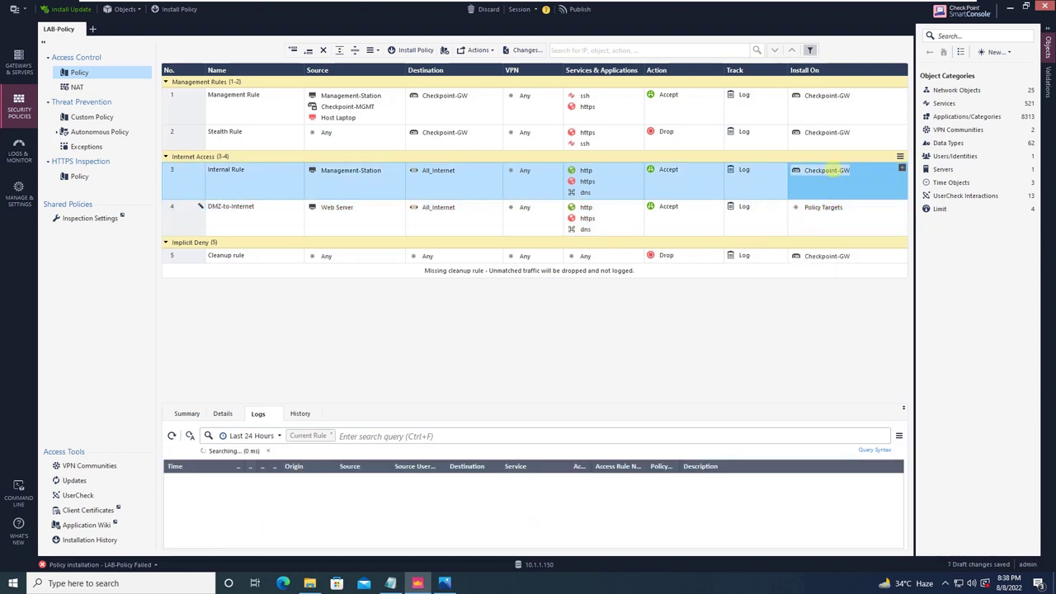
{"action": "left_click_drag", "start_coordinate": [833, 171], "coordinate": [835, 207]}
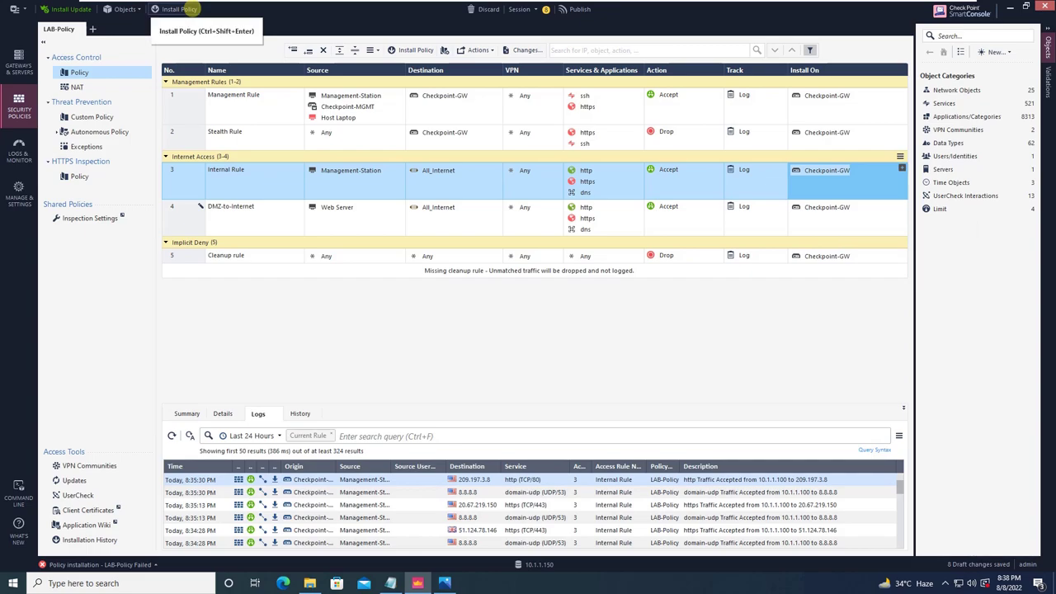
Publish the 8 draft changes with the description 'Configured DMZ Internet Access'.
{"action": "left_click", "coordinate": [180, 9]}
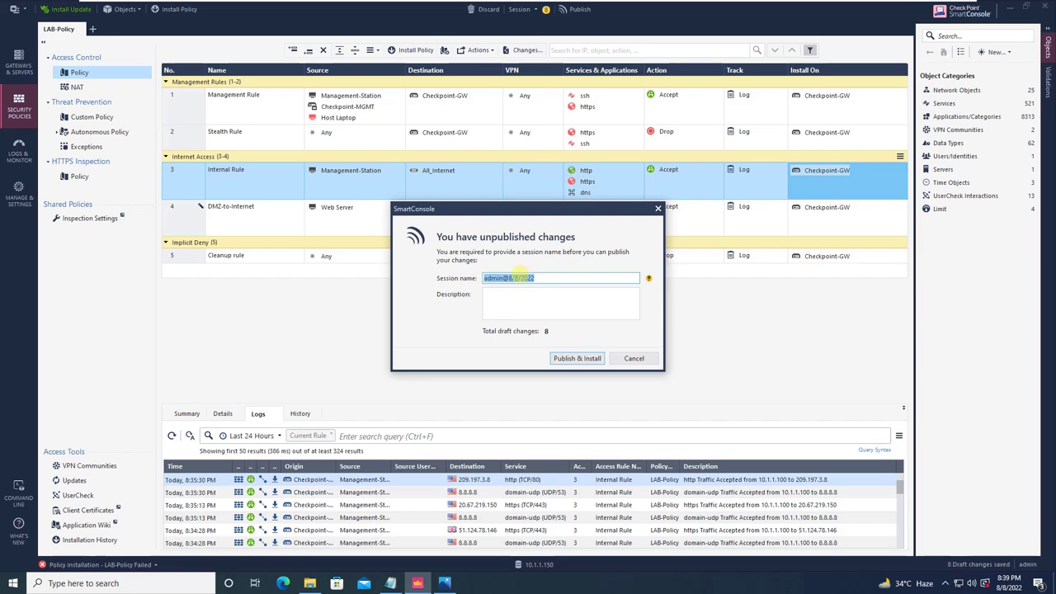
{"action": "left_click", "coordinate": [519, 304]}
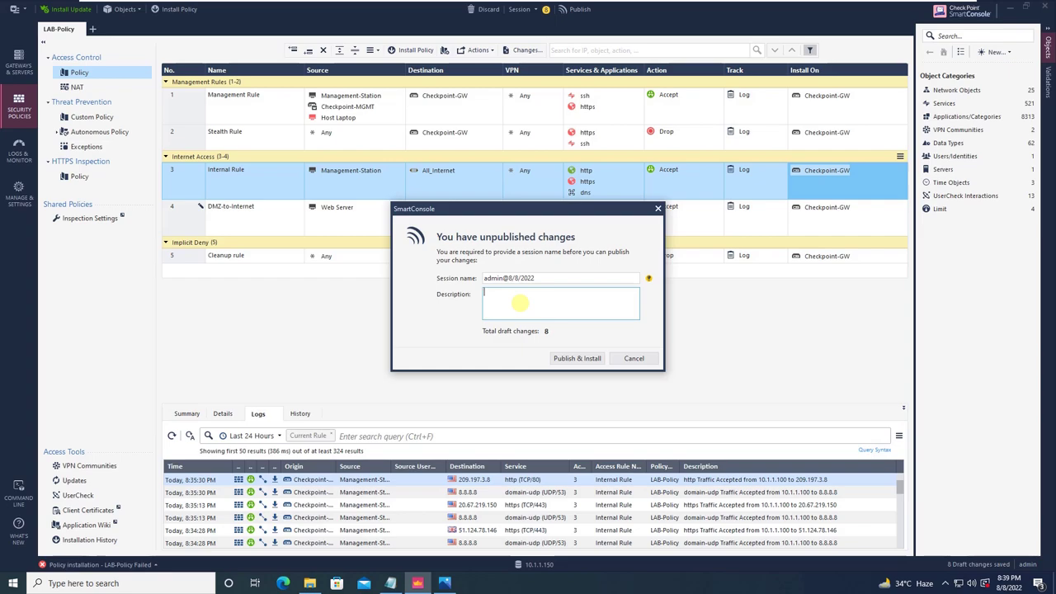
{"action": "type", "text": "Configured DMZ Internet Access"}
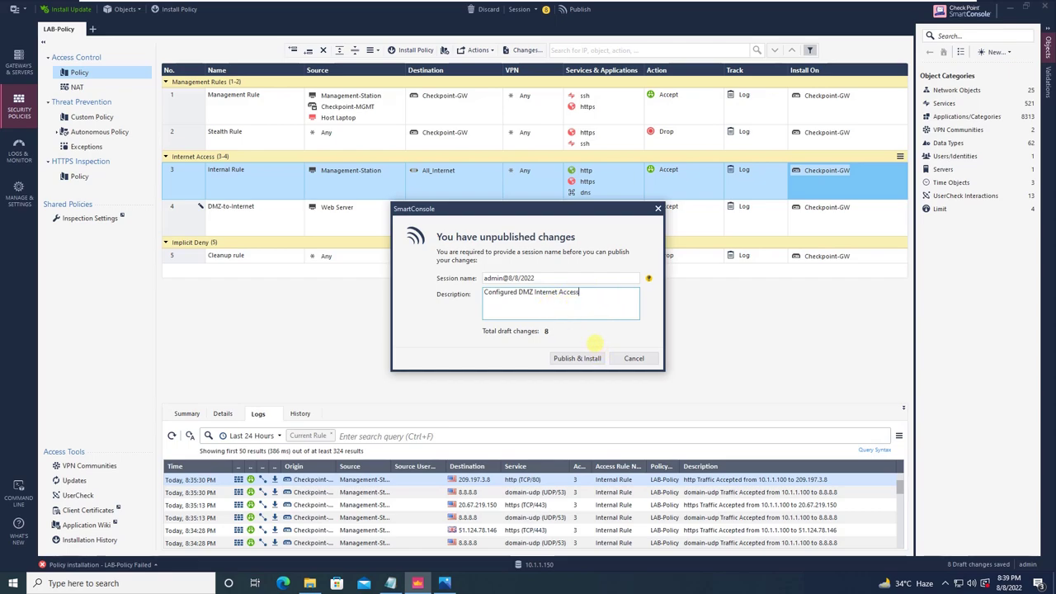
{"action": "left_click", "coordinate": [586, 358]}
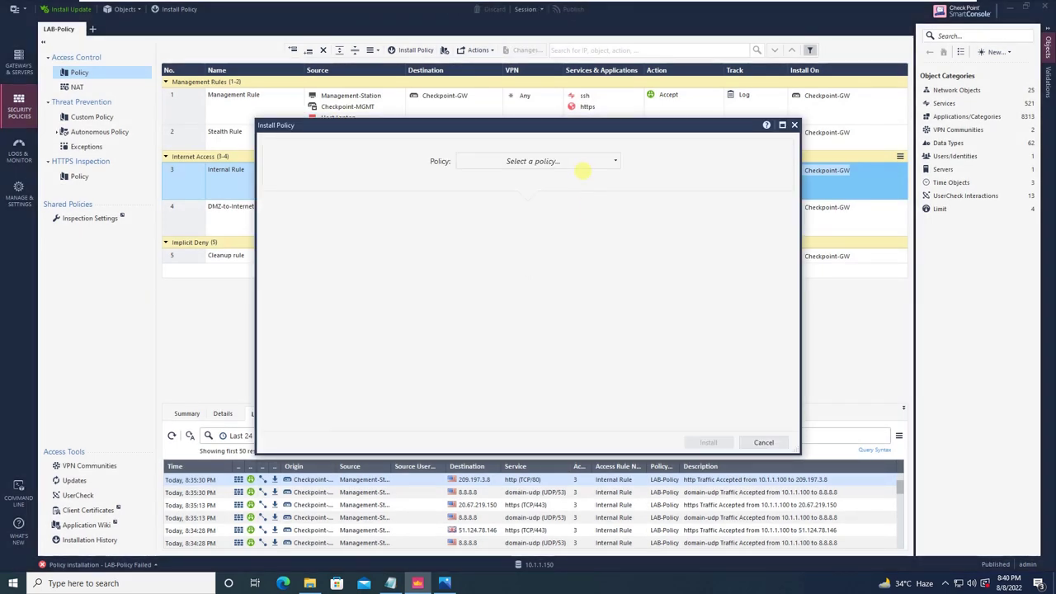
Install LAB-Policy on the Checkpoint-GW gateway.
{"action": "left_click", "coordinate": [575, 162]}
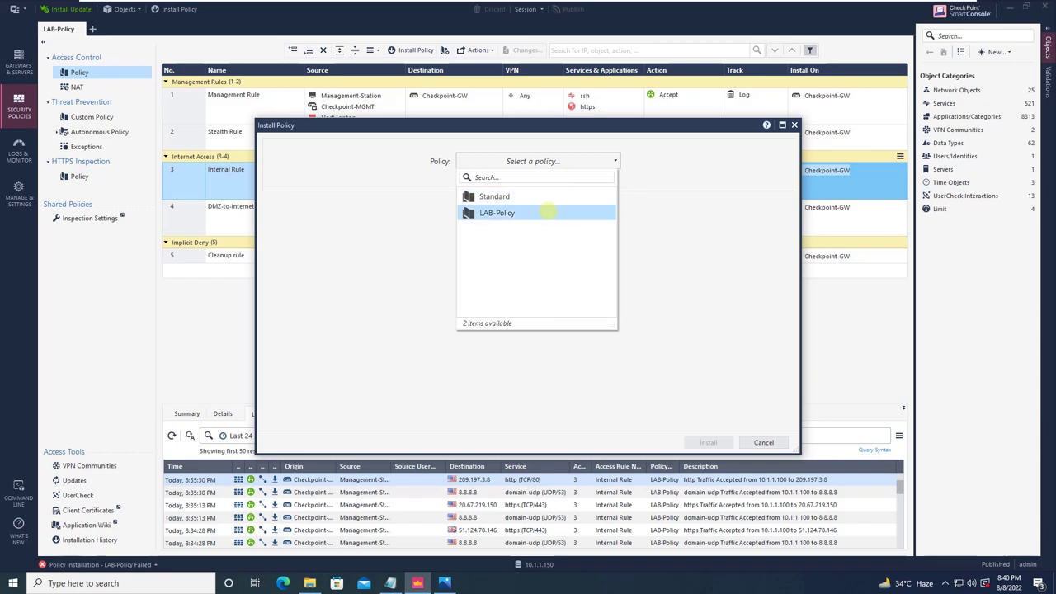
{"action": "left_click", "coordinate": [497, 212]}
{"action": "left_click", "coordinate": [708, 441]}
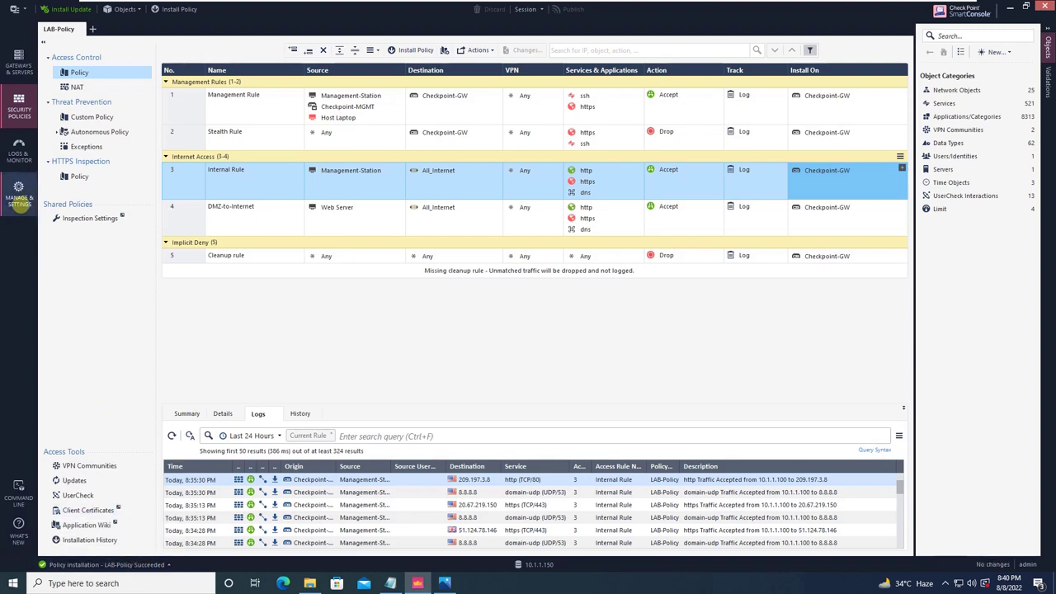
Review the revisions with a widened Description column and Advanced settings, then select the 8:39 PM revision.
{"action": "left_click", "coordinate": [19, 198]}
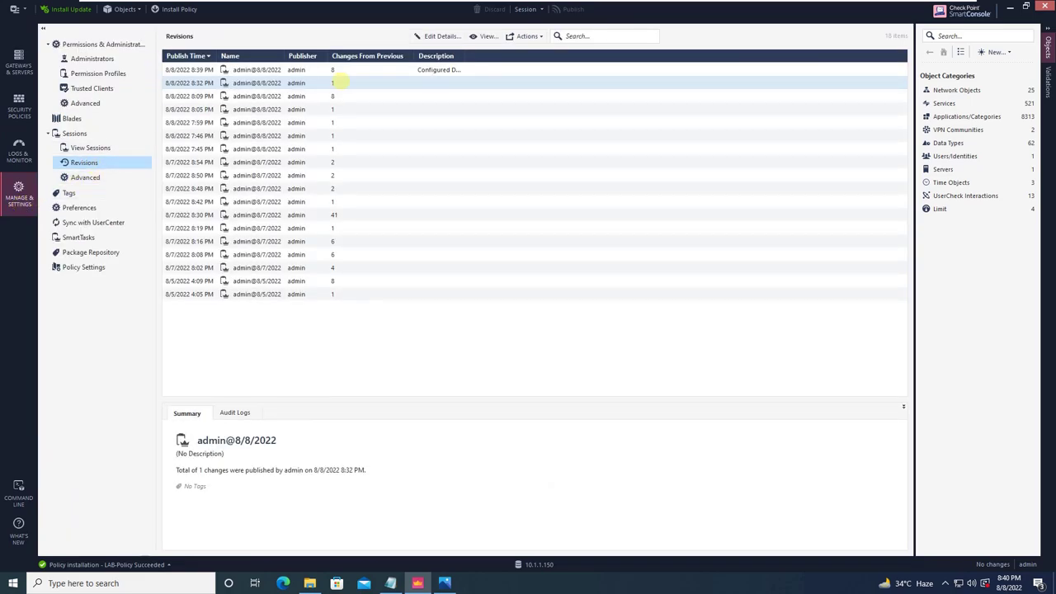
{"action": "left_click", "coordinate": [342, 70]}
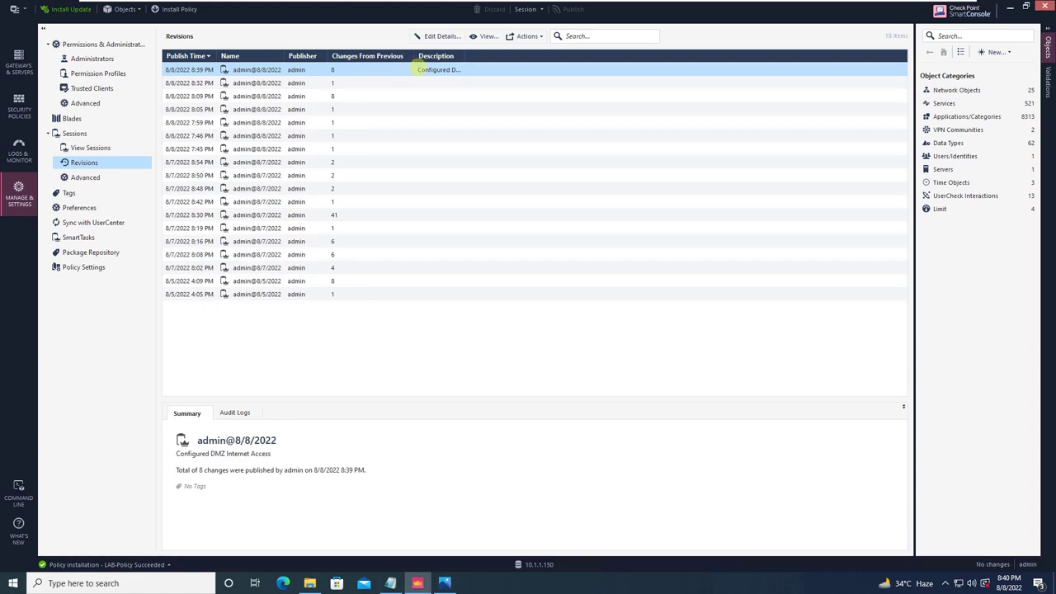
{"action": "left_click_drag", "start_coordinate": [466, 55], "coordinate": [559, 55]}
{"action": "left_click", "coordinate": [85, 178]}
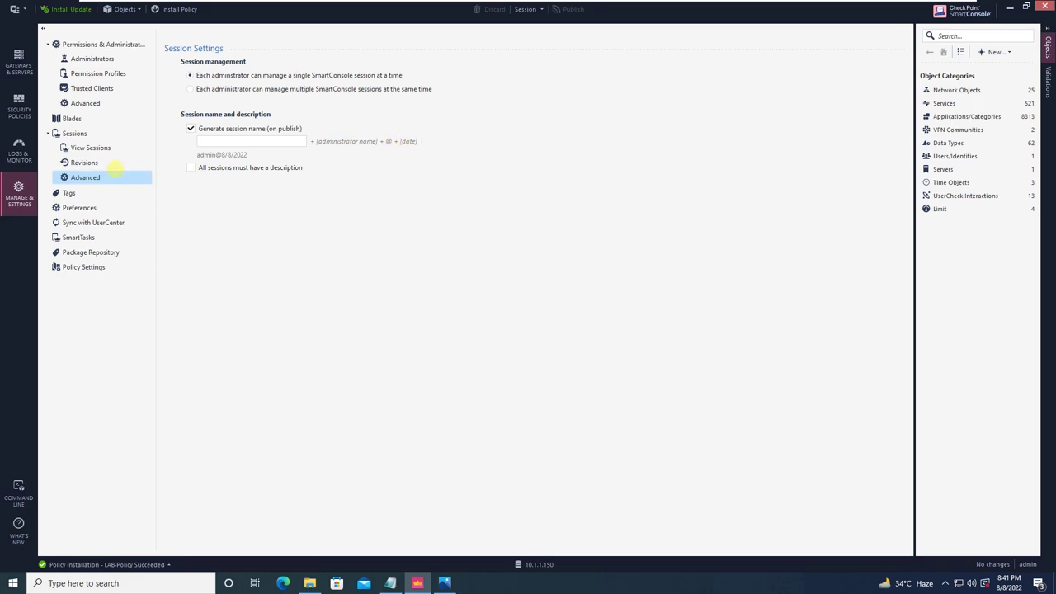
{"action": "left_click", "coordinate": [106, 161]}
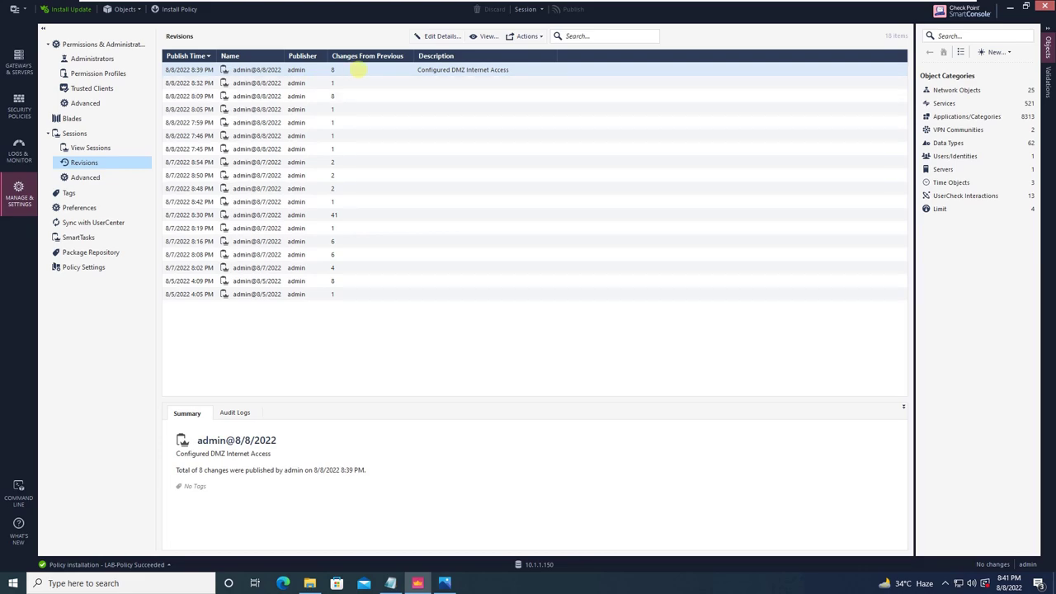
{"action": "left_click", "coordinate": [361, 71]}
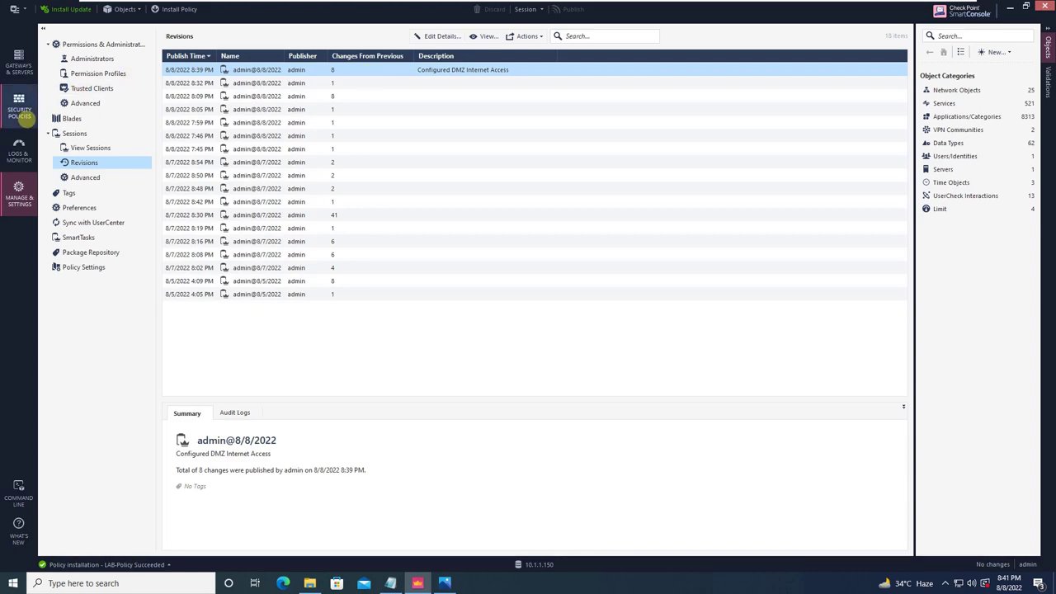
Return to the LAB-Policy rulebase and bring up actions for the DMZ-to-Internet rule.
{"action": "left_click", "coordinate": [21, 116]}
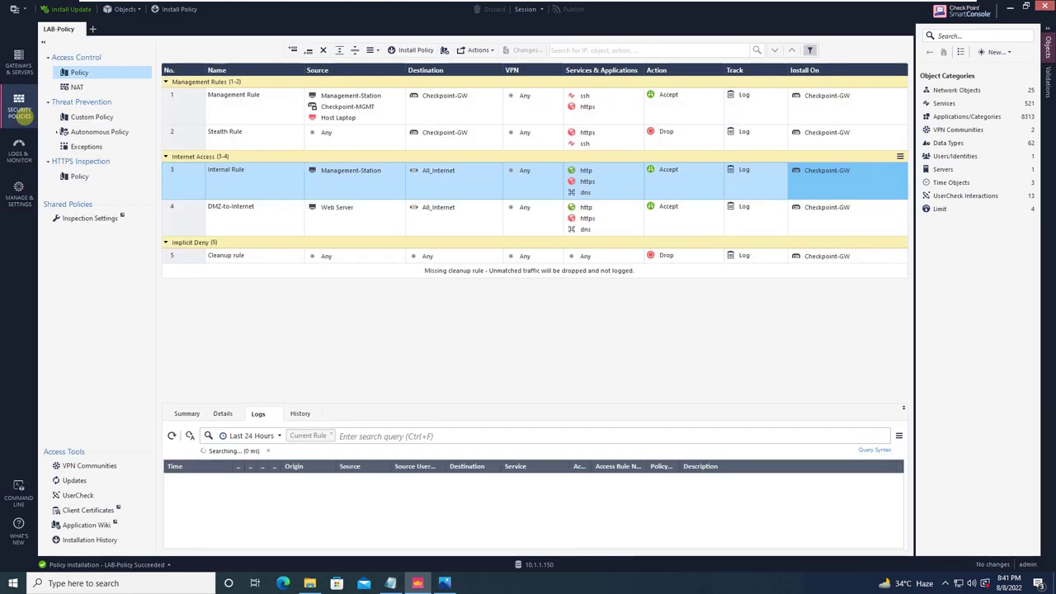
{"action": "left_click", "coordinate": [184, 223]}
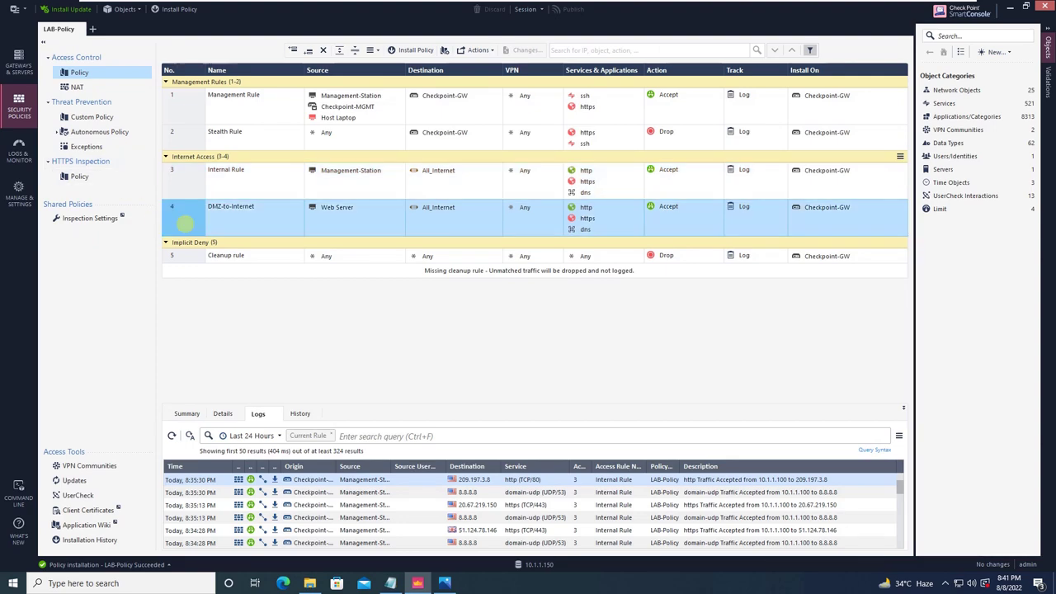
{"action": "right_click", "coordinate": [185, 223]}
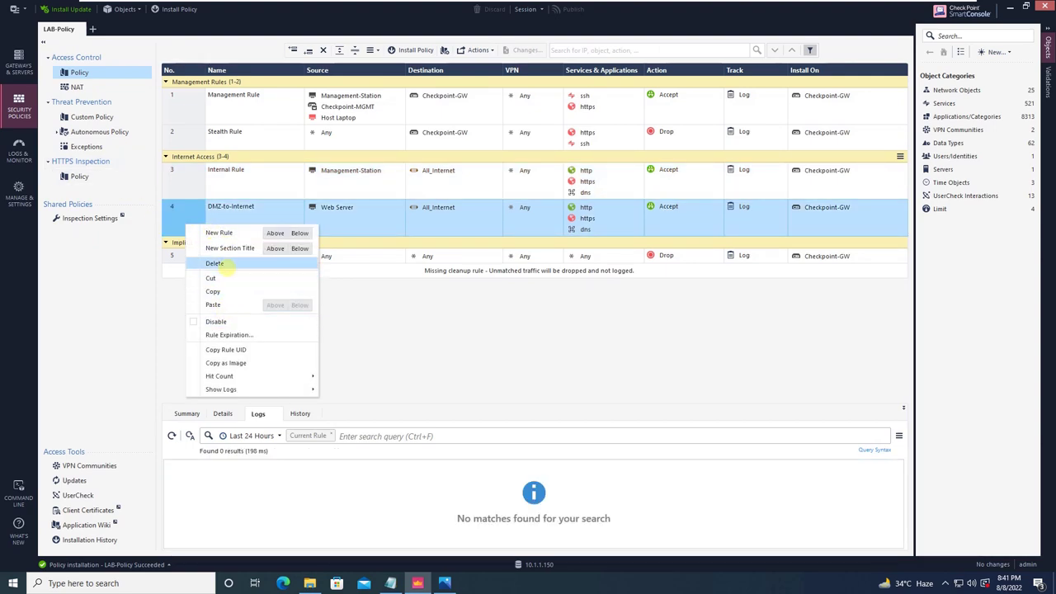
Delete the DMZ-to-Internet rule, then publish and install LAB-Policy on Checkpoint-GW.
{"action": "left_click", "coordinate": [216, 263]}
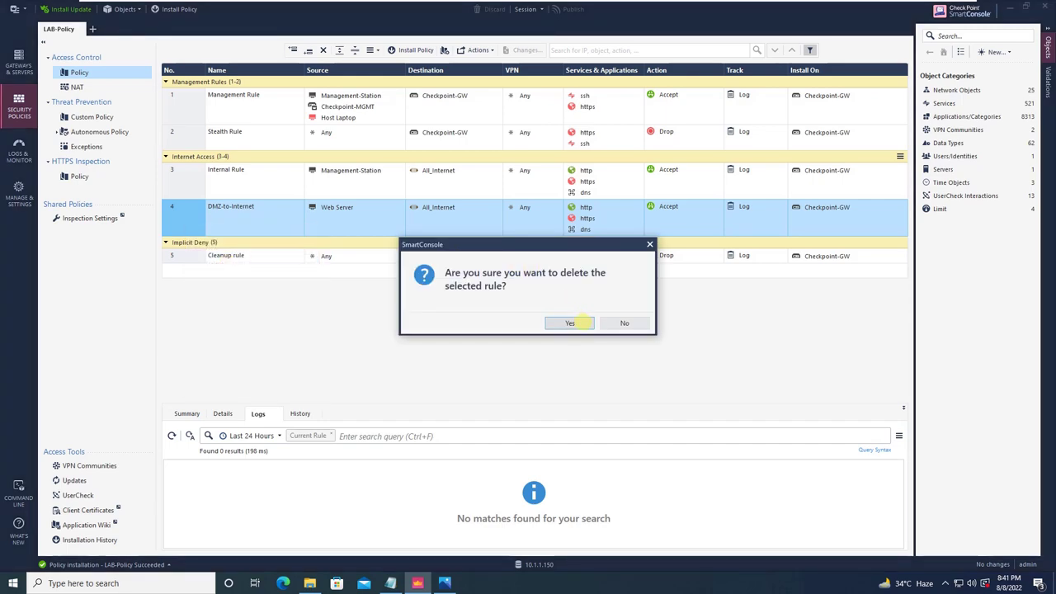
{"action": "left_click", "coordinate": [571, 323]}
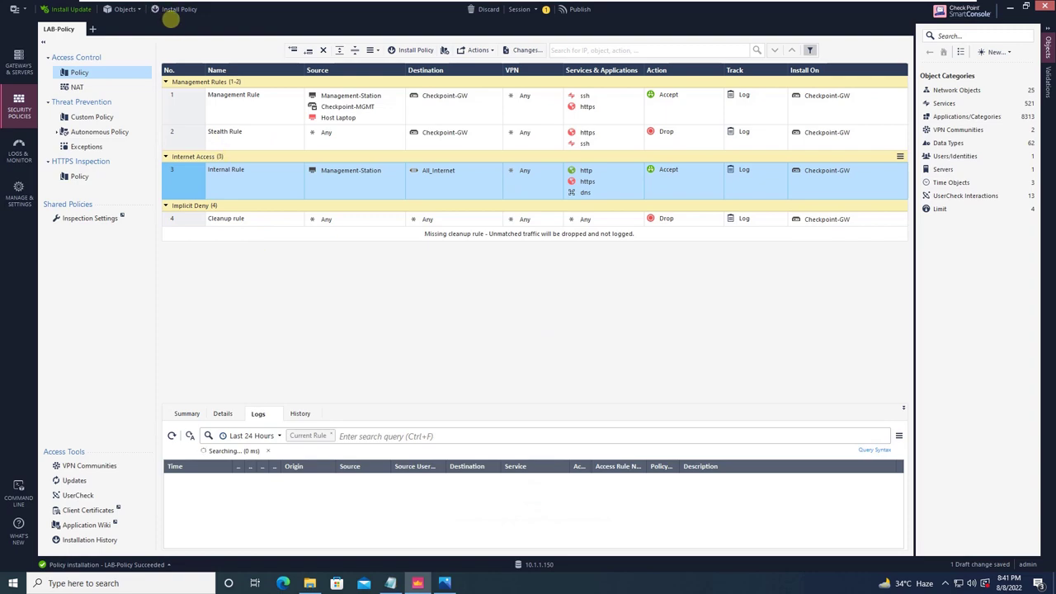
{"action": "left_click", "coordinate": [169, 9]}
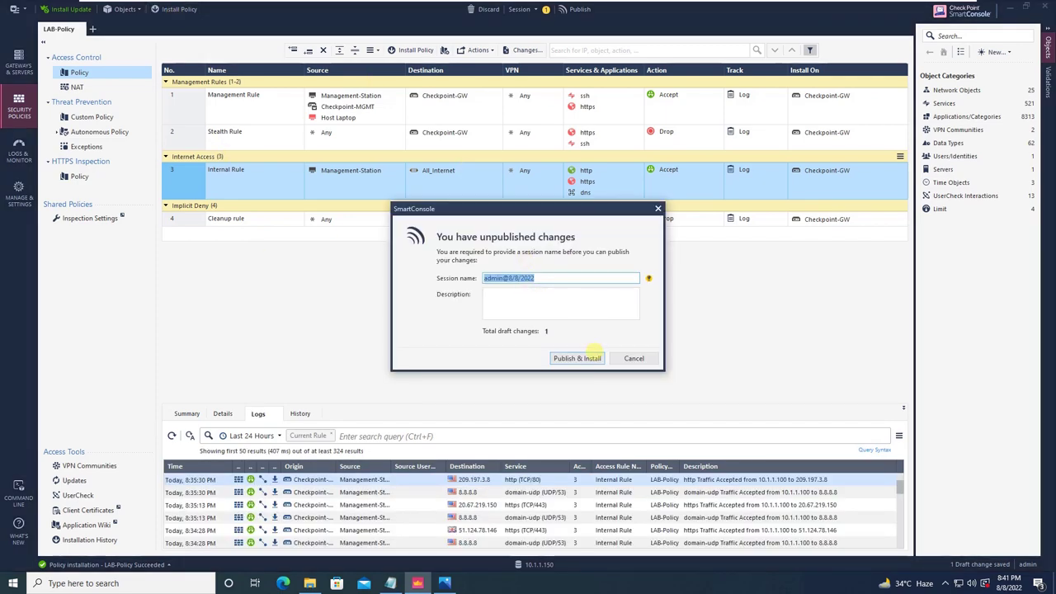
{"action": "left_click", "coordinate": [591, 358]}
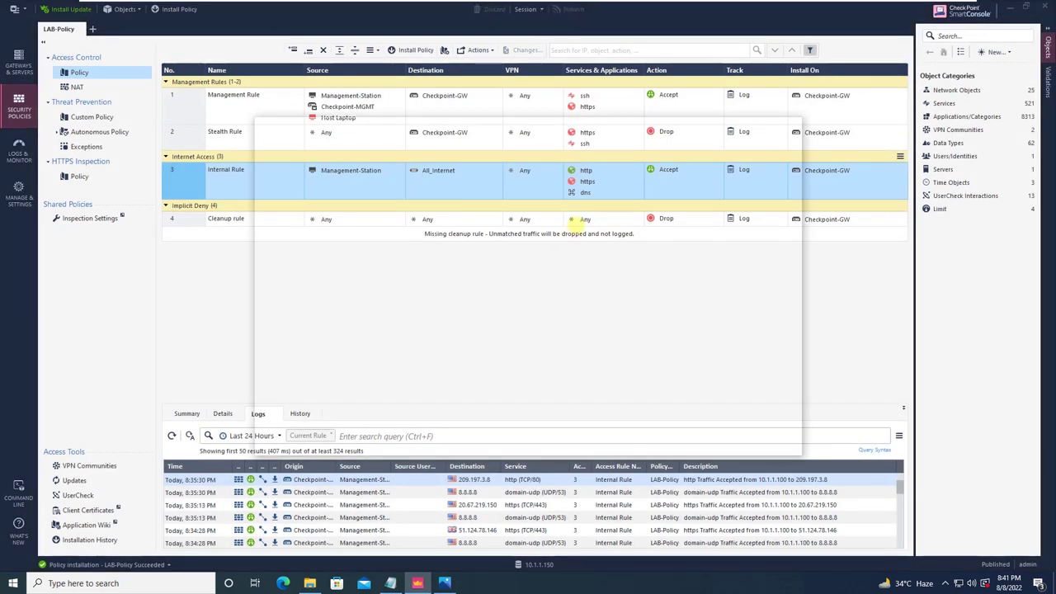
{"action": "left_click", "coordinate": [572, 162]}
{"action": "left_click", "coordinate": [533, 209]}
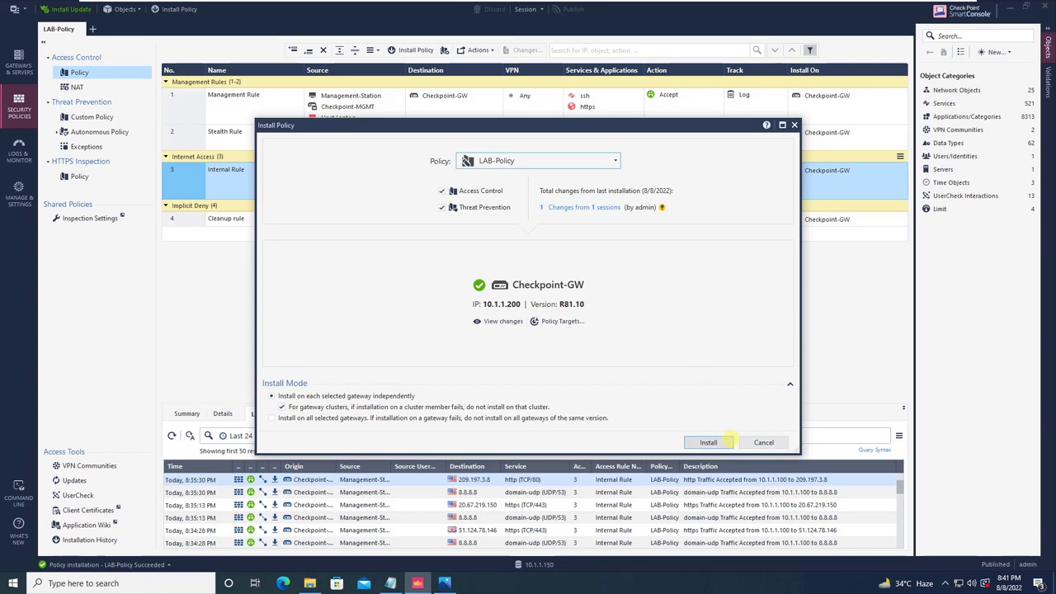
{"action": "left_click", "coordinate": [720, 442]}
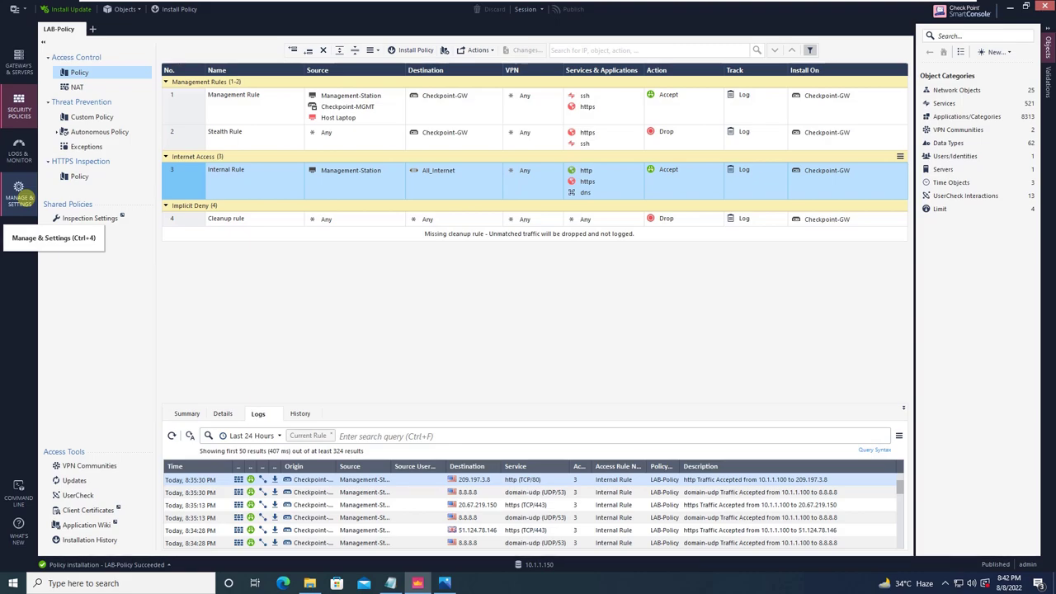
Compare the 8:41 PM one-change revision with the 8:39 PM Configured DMZ Internet Access revision.
{"action": "left_click", "coordinate": [18, 188]}
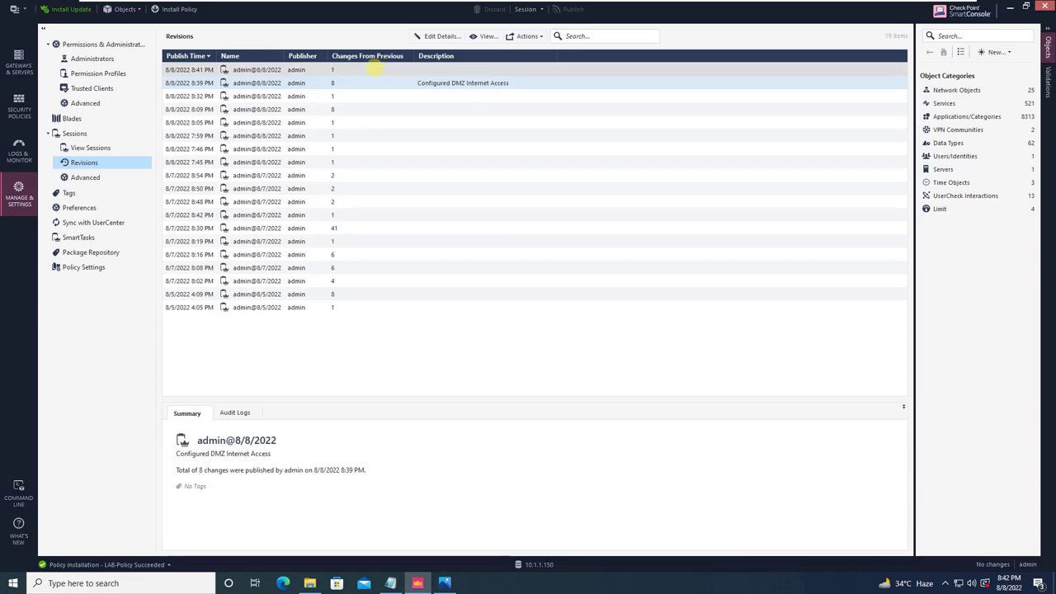
{"action": "left_click", "coordinate": [374, 69]}
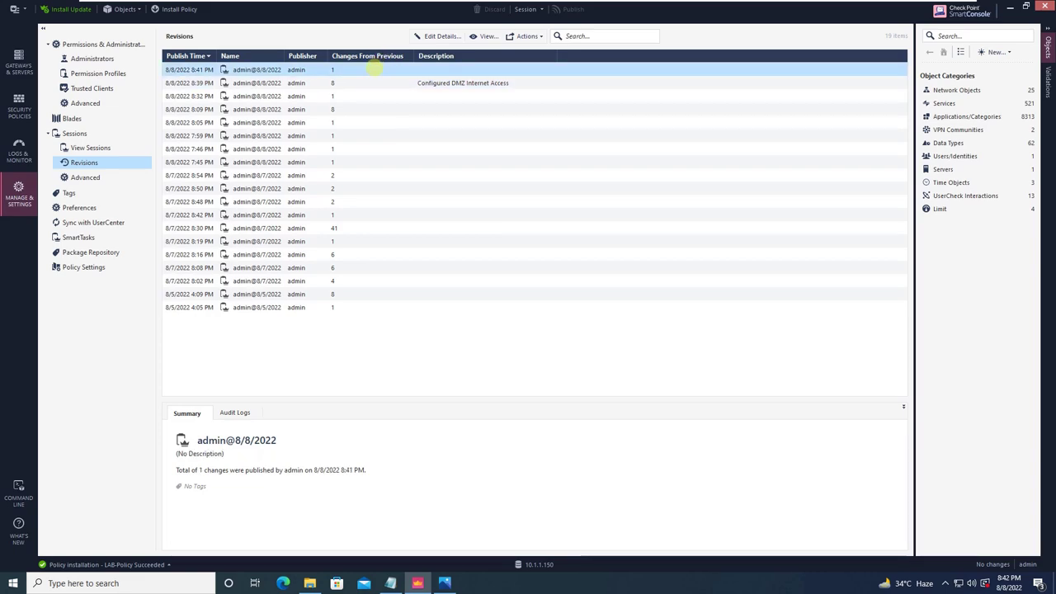
{"action": "left_click", "coordinate": [368, 83]}
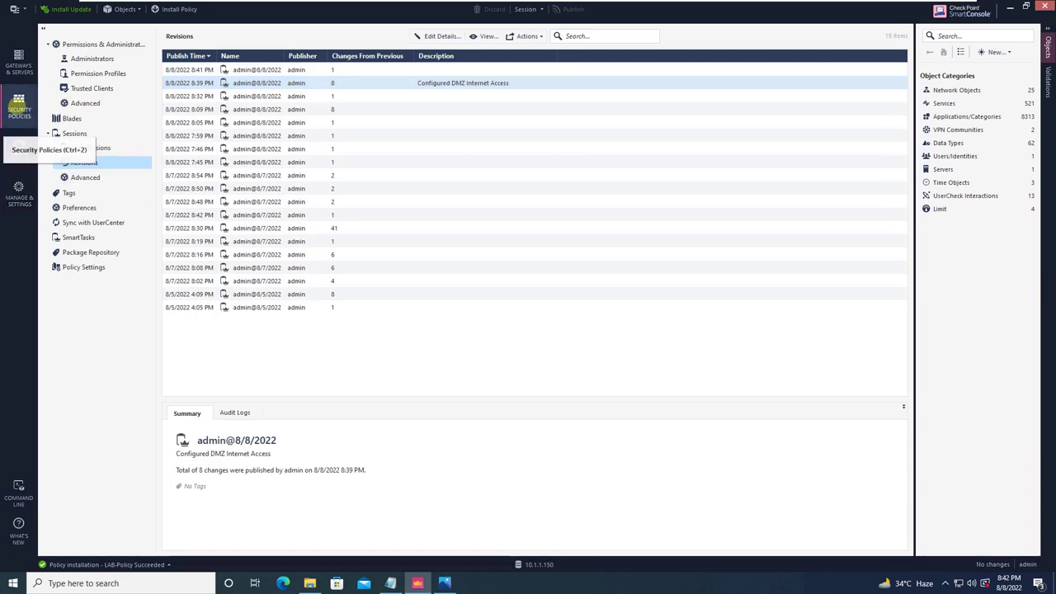
{"action": "left_click", "coordinate": [18, 106]}
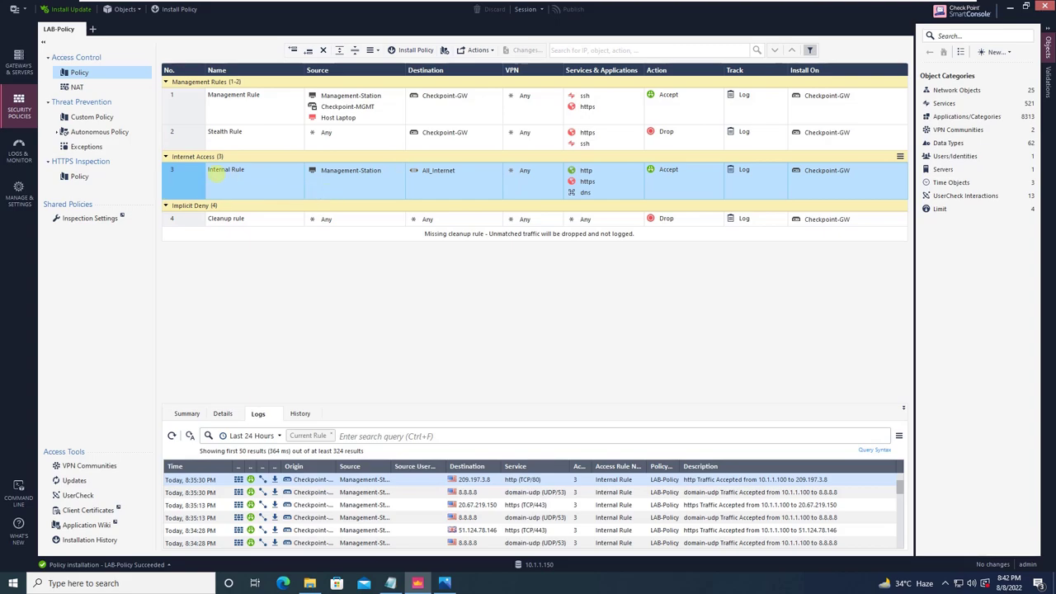
{"action": "left_click", "coordinate": [18, 191]}
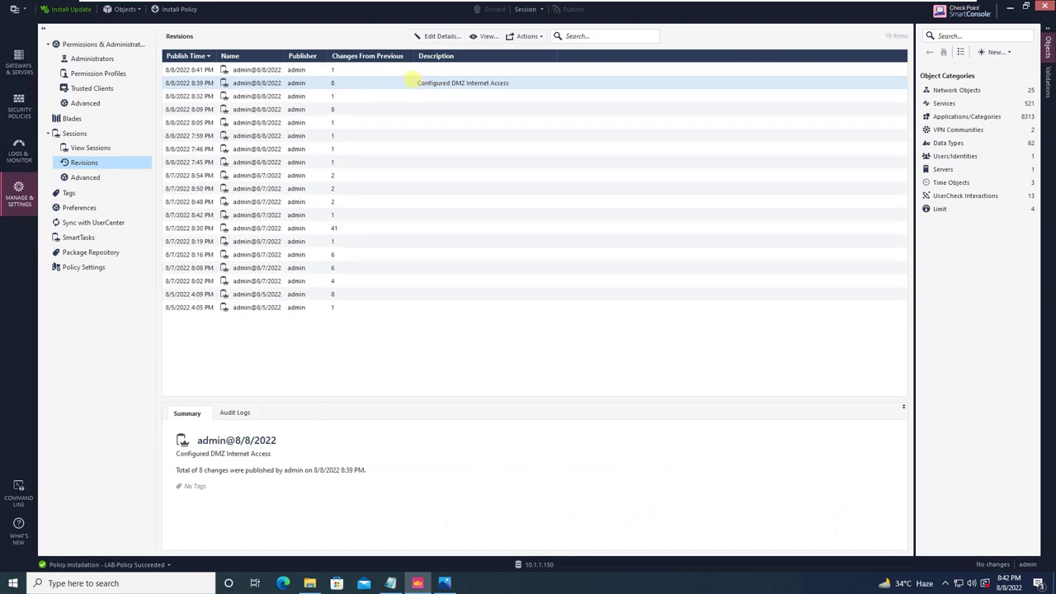
{"action": "left_click", "coordinate": [404, 73]}
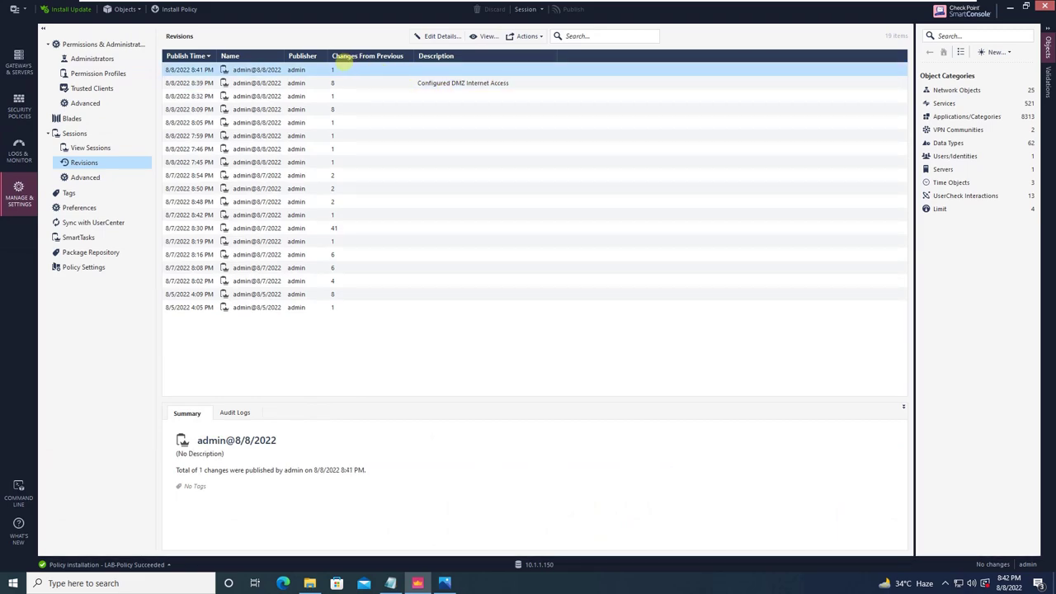
{"action": "left_click", "coordinate": [350, 82]}
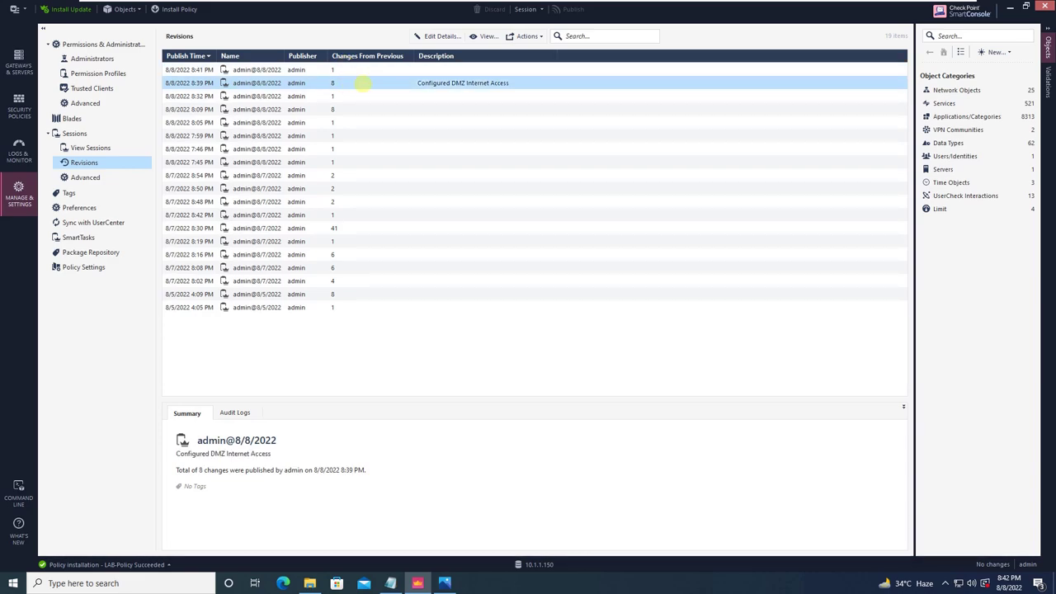
Revert to the 8:39 PM 'Configured DMZ Internet Access' revision through the verify, lock and revert wizard.
{"action": "right_click", "coordinate": [363, 84]}
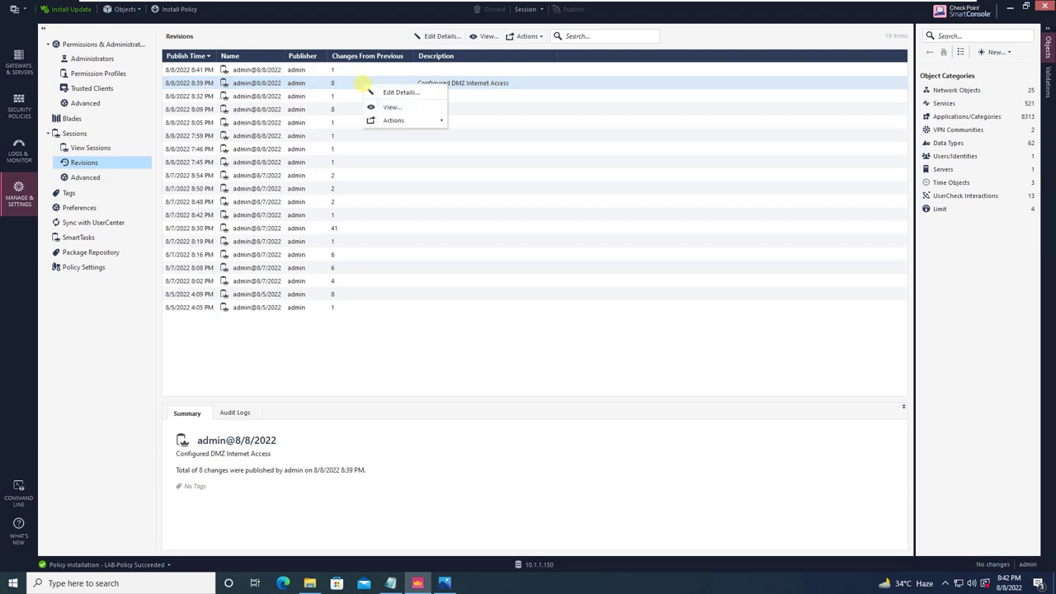
{"action": "mouse_move", "coordinate": [390, 121]}
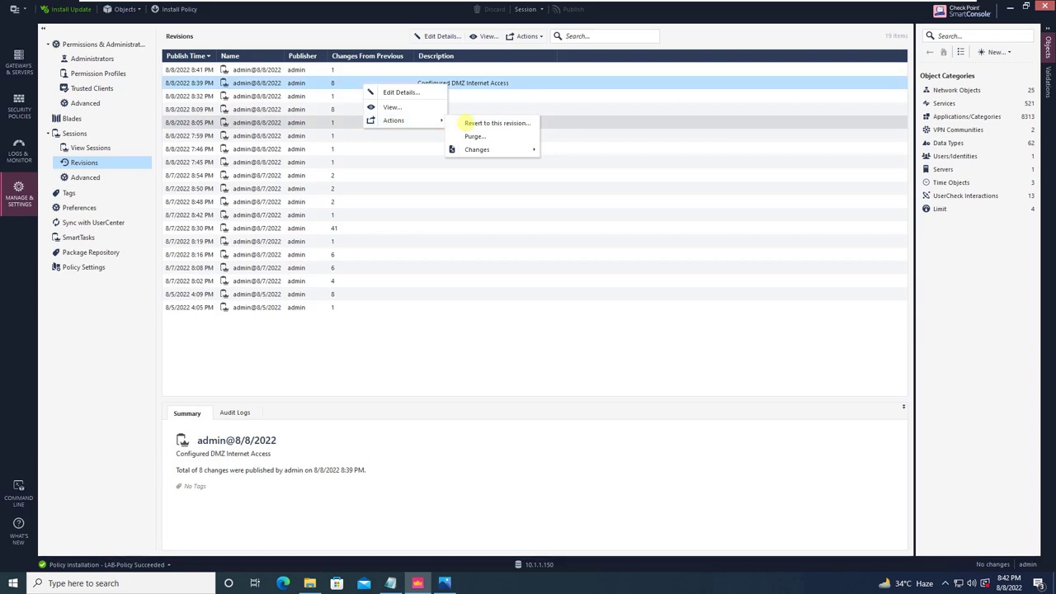
{"action": "left_click", "coordinate": [473, 122]}
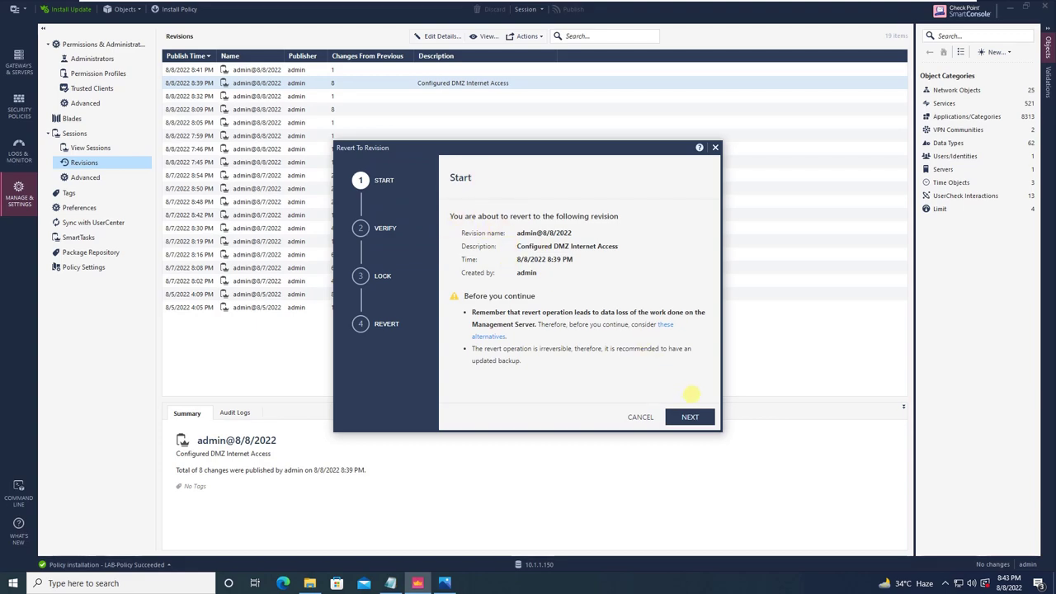
{"action": "left_click", "coordinate": [692, 417]}
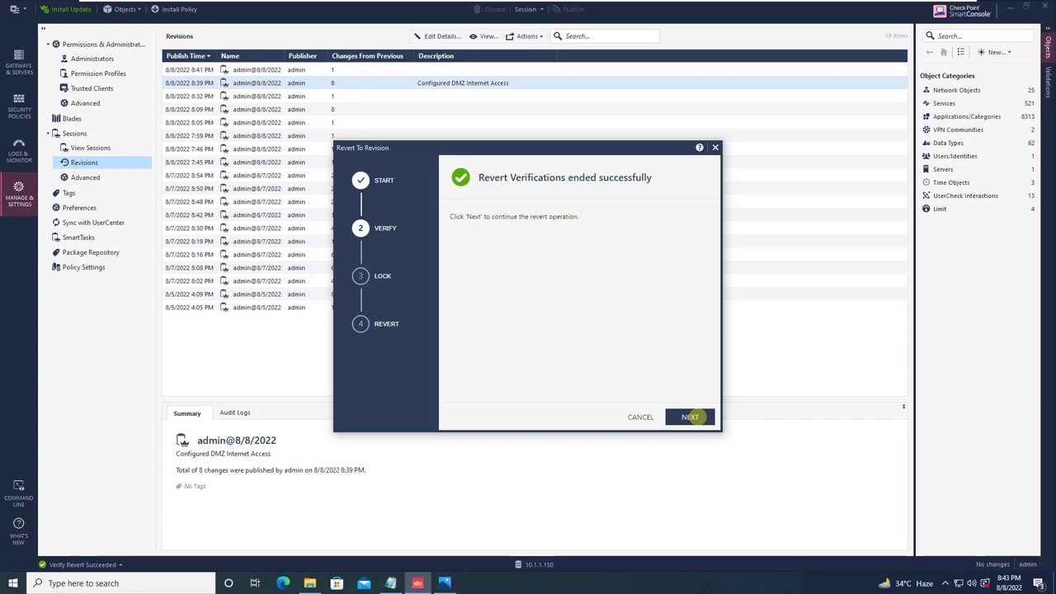
{"action": "left_click", "coordinate": [692, 416]}
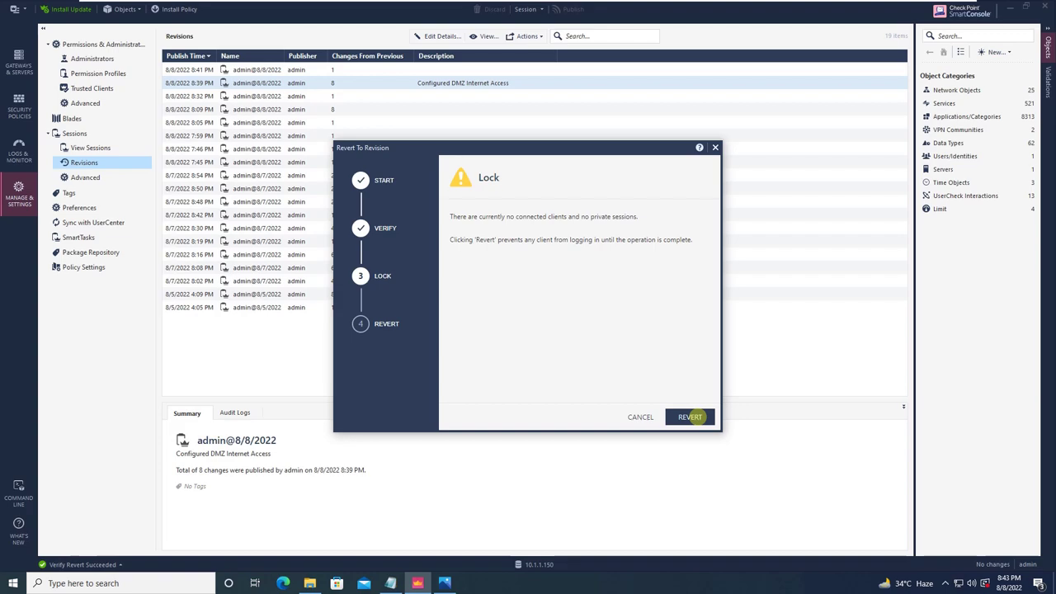
{"action": "left_click", "coordinate": [690, 417]}
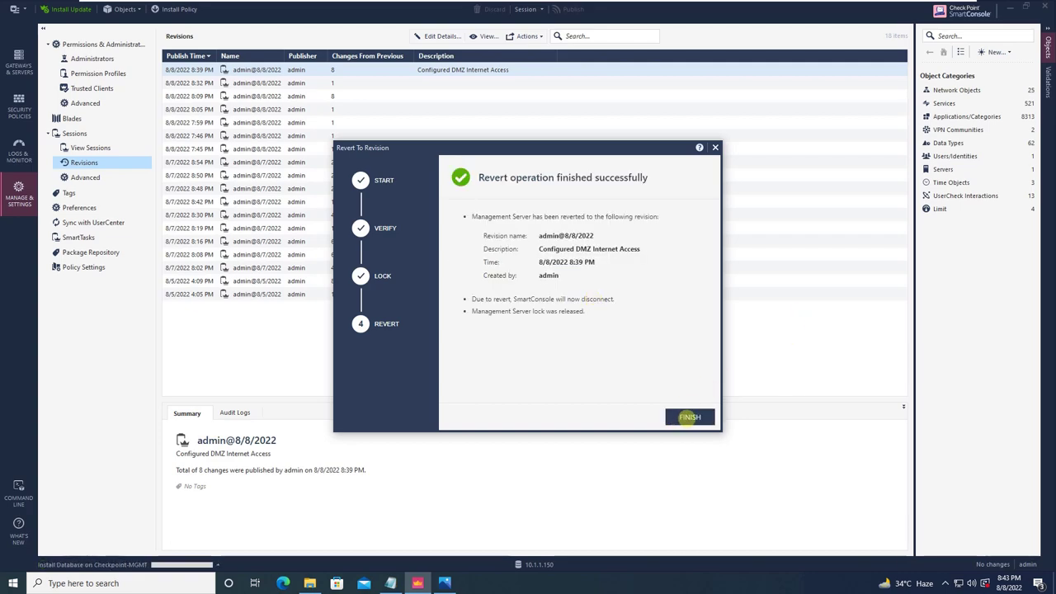
{"action": "left_click", "coordinate": [690, 416]}
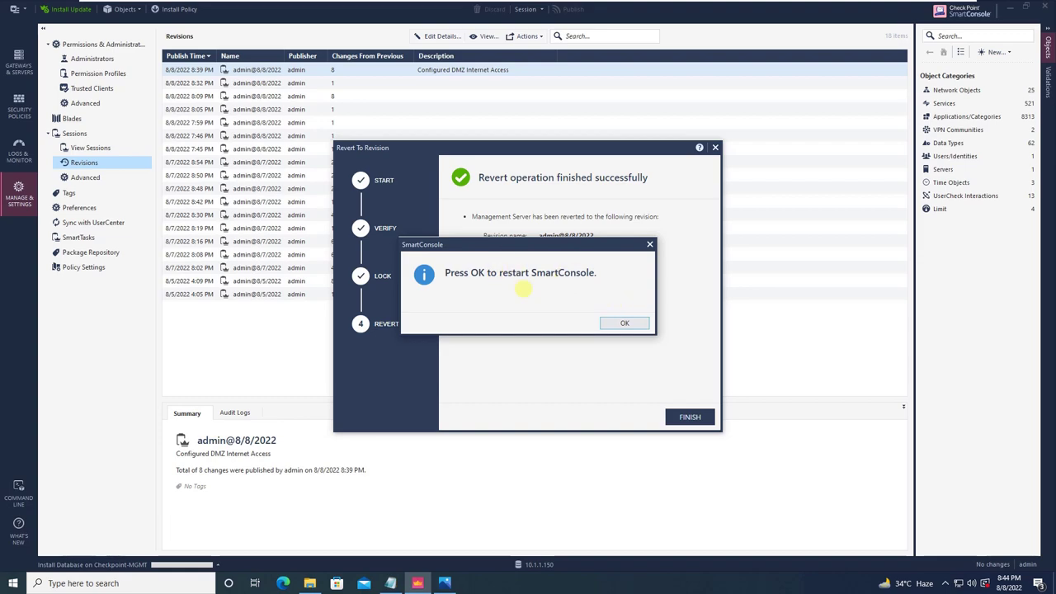
Accept the prompt to restart SmartConsole after the revert.
{"action": "left_click", "coordinate": [620, 323]}
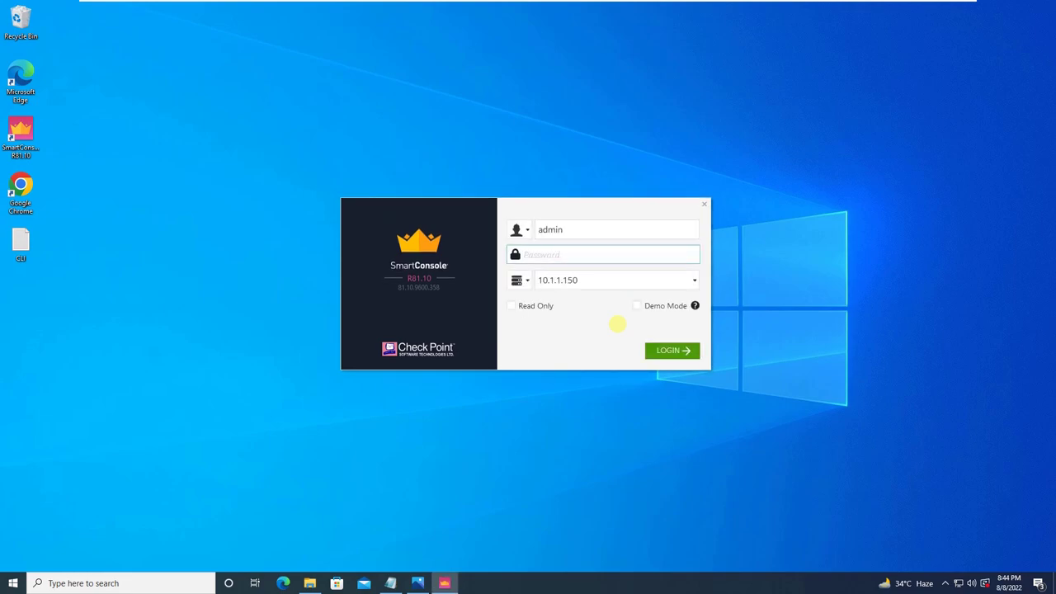
Log back in to the 10.1.1.150 management server with the account password.
{"action": "type", "text": "*********"}
{"action": "key", "text": "ctrl+a"}
{"action": "type", "text": "*********"}
{"action": "key", "text": "Return"}
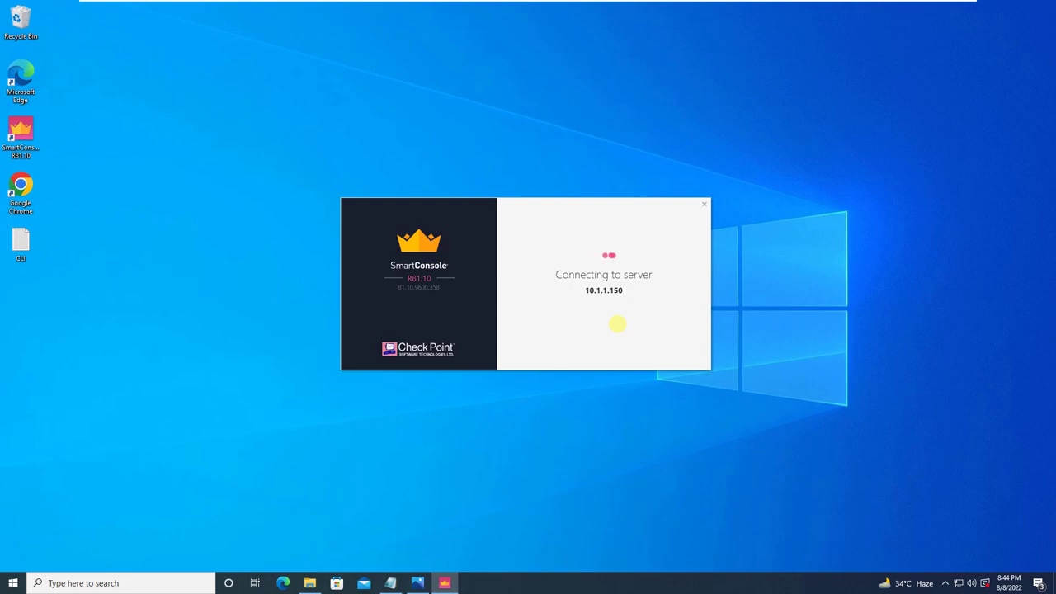
Leave and re-enter VMware full-screen view while the revert completion is confirmed.
{"action": "mouse_move", "coordinate": [545, 5]}
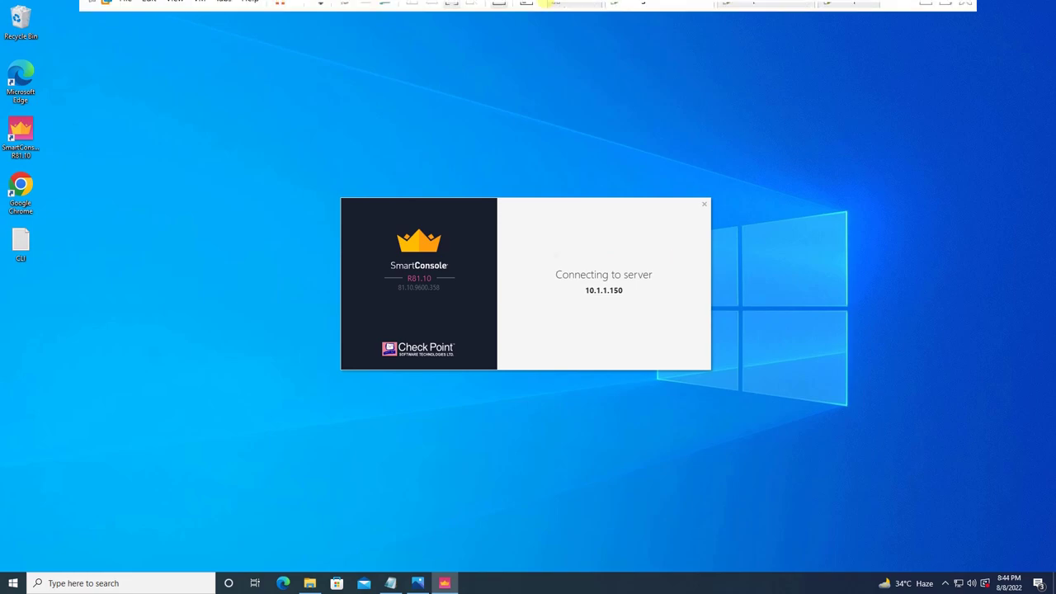
{"action": "left_click", "coordinate": [455, 9]}
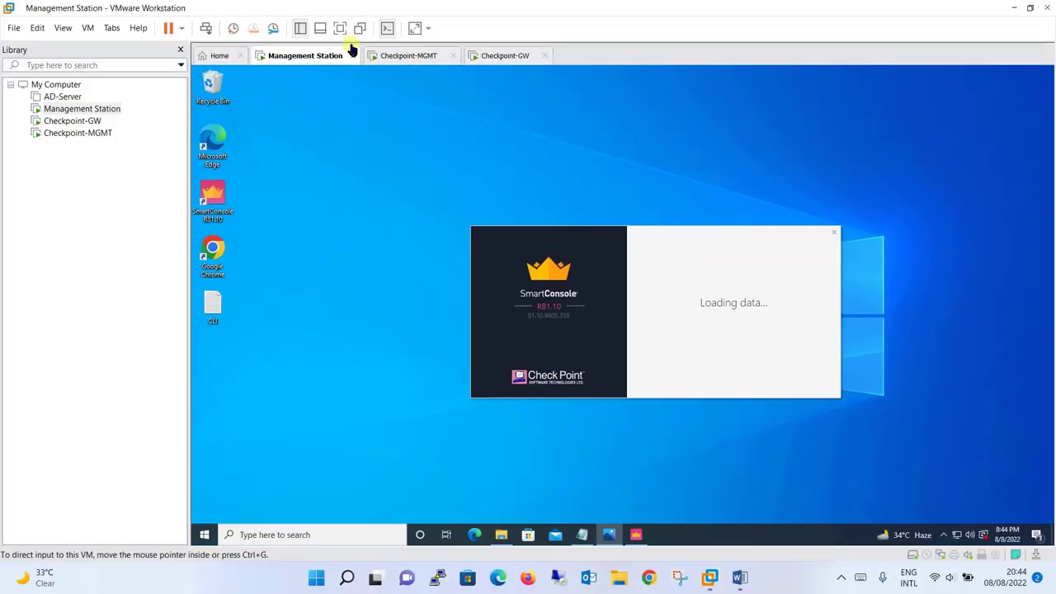
{"action": "left_click", "coordinate": [339, 29]}
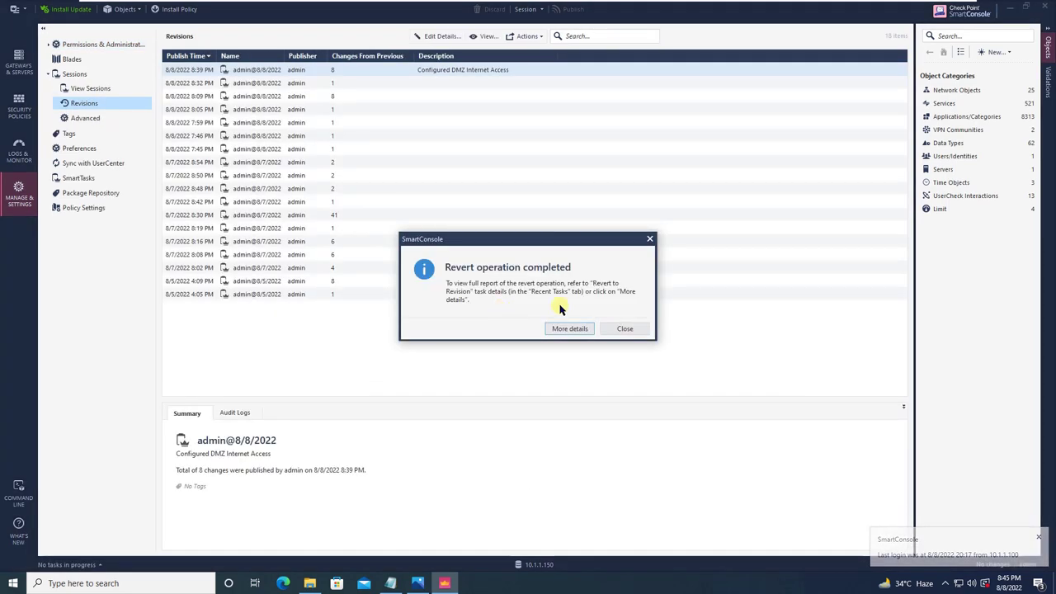
Close the revert report and return to the LAB-Policy access control rule base.
{"action": "left_click", "coordinate": [629, 330]}
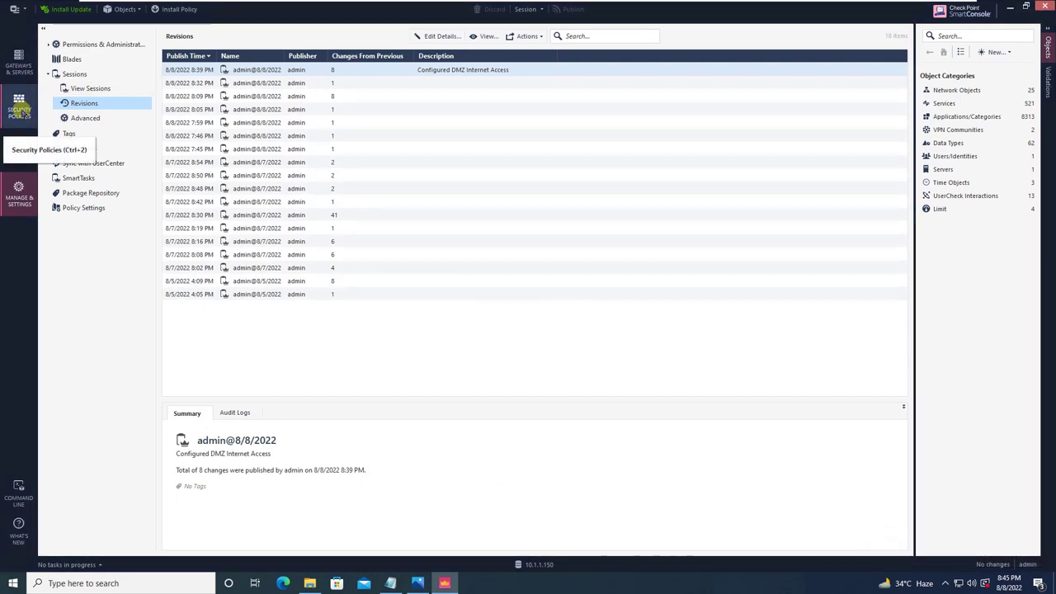
{"action": "left_click", "coordinate": [19, 110]}
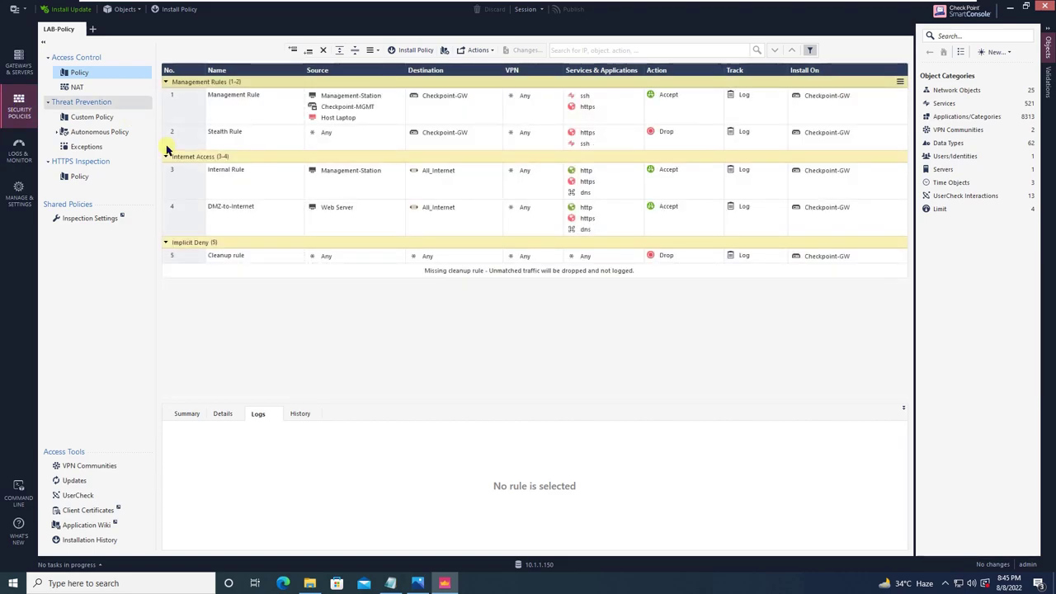
Review the DMZ-to-Internet rule 4 logs and glance at the backup types slide.
{"action": "left_click", "coordinate": [236, 209]}
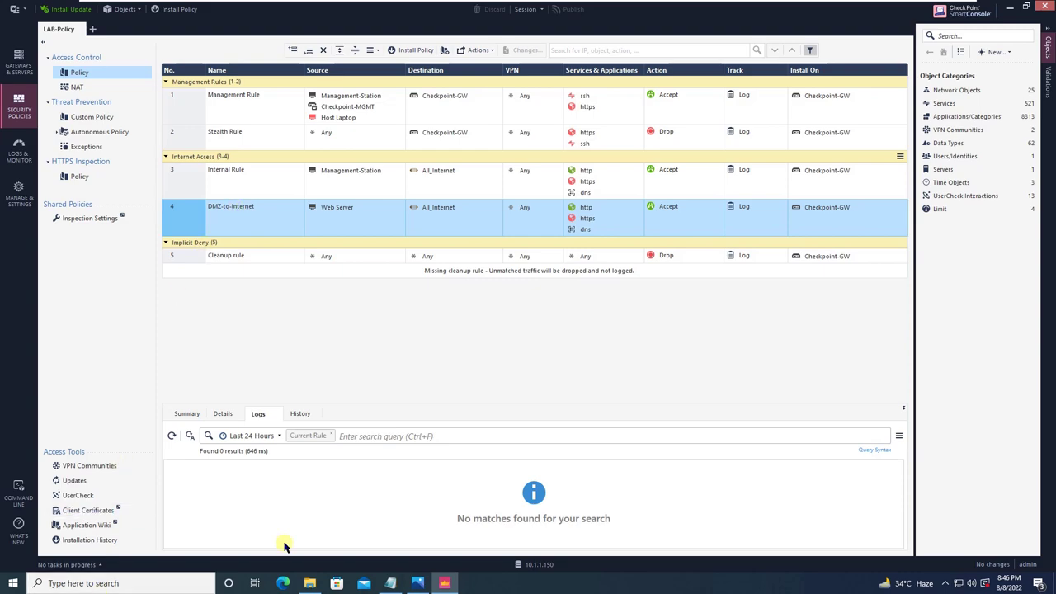
{"action": "left_click", "coordinate": [420, 582]}
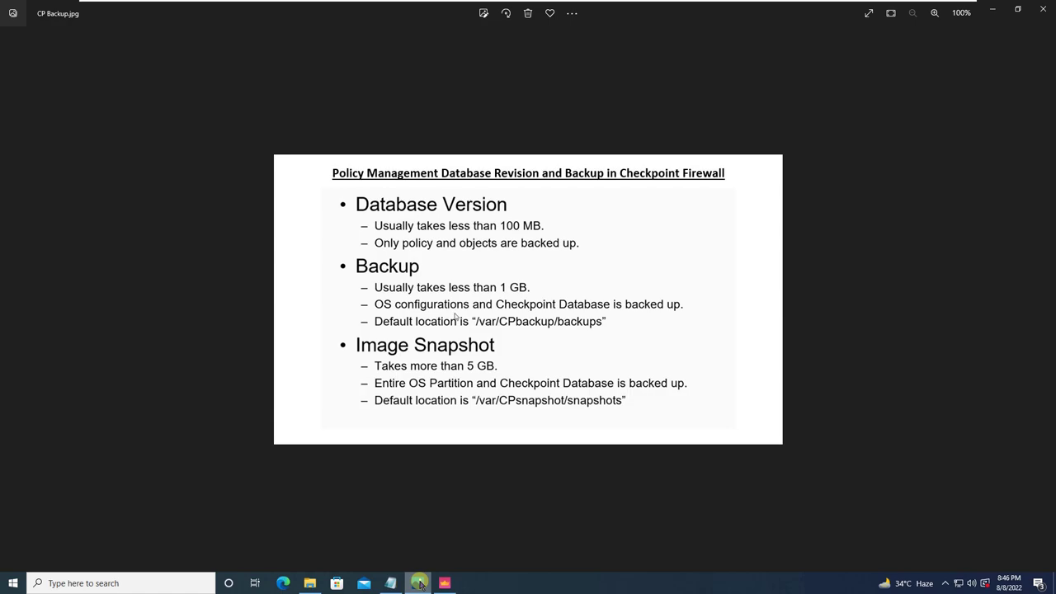
{"action": "left_click", "coordinate": [420, 584]}
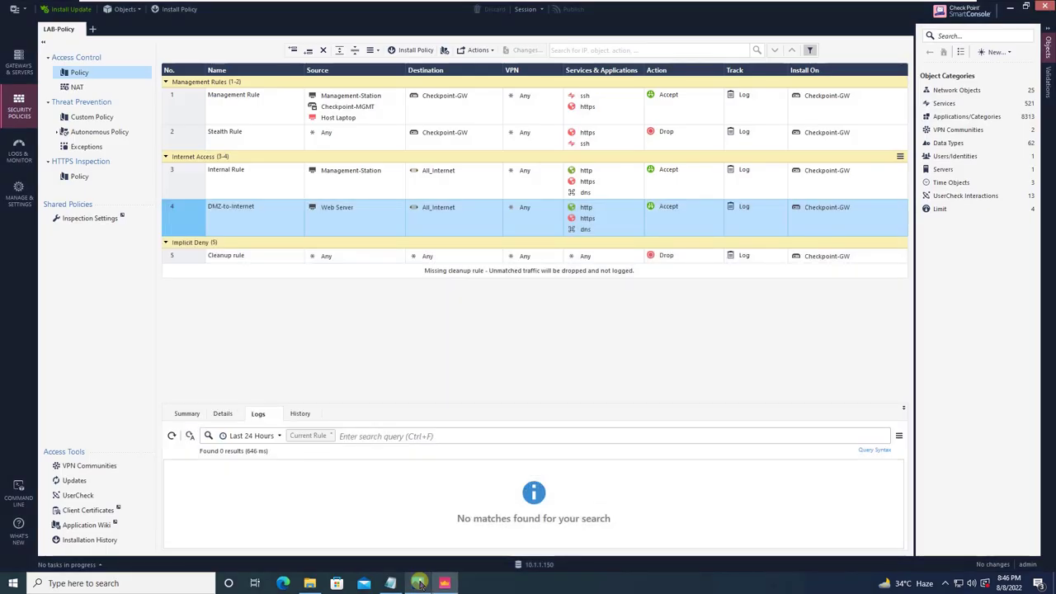
{"action": "left_click", "coordinate": [1010, 7]}
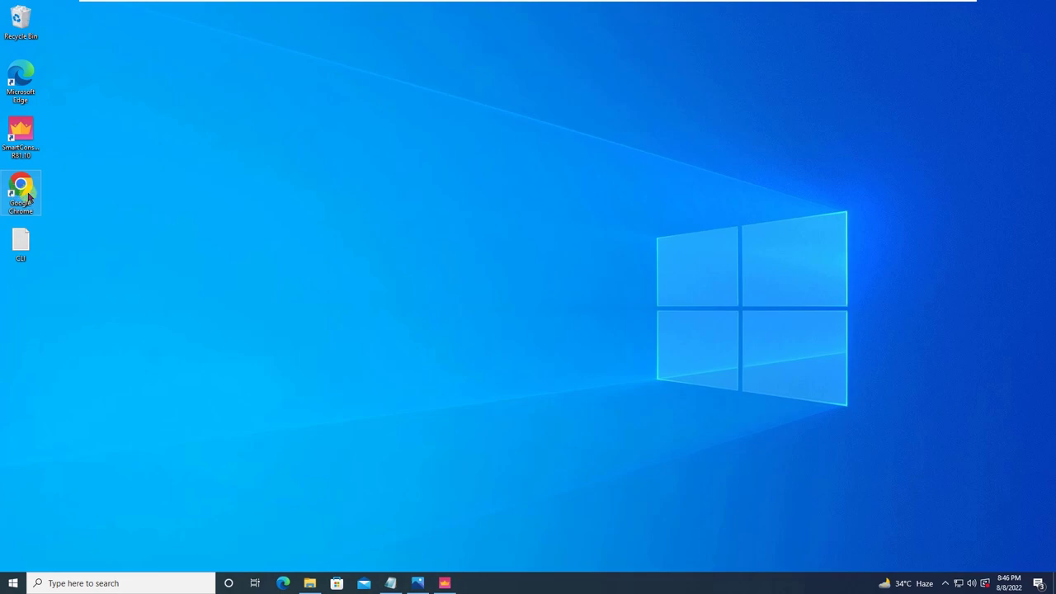
{"action": "double_click", "coordinate": [23, 191]}
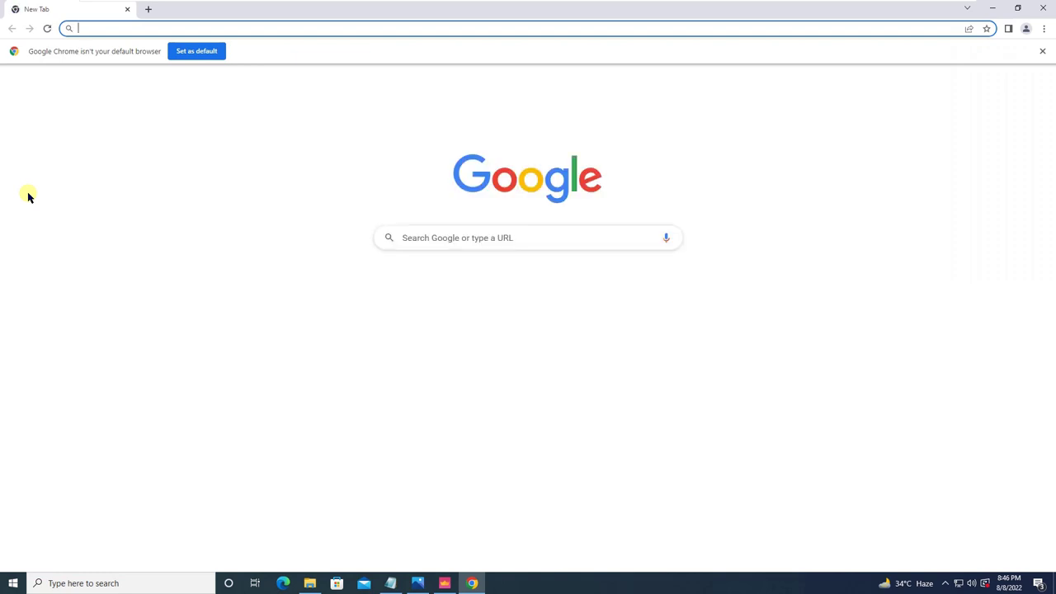
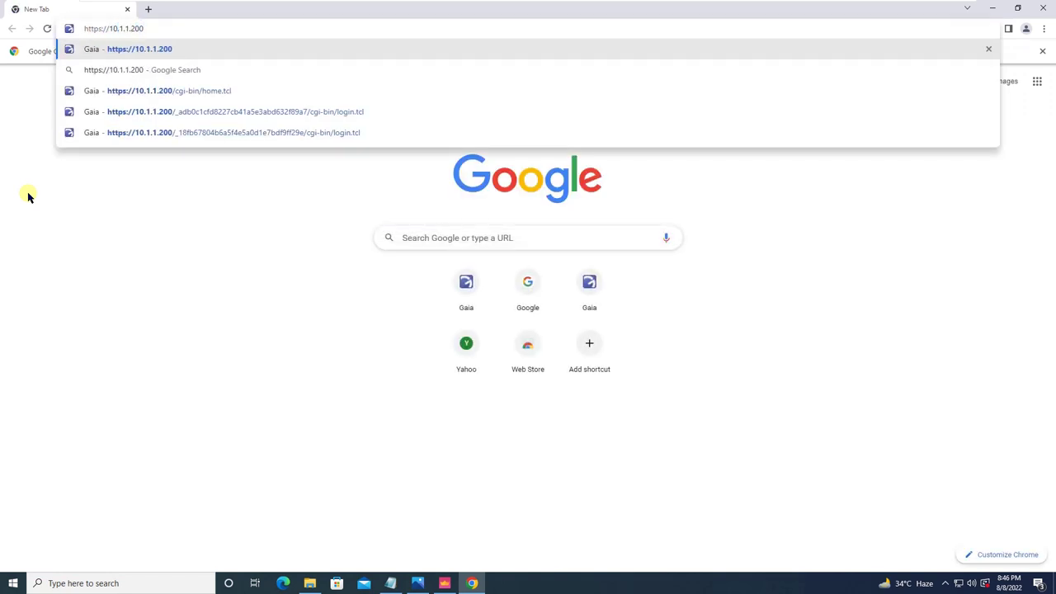
{"action": "key", "text": "Return"}
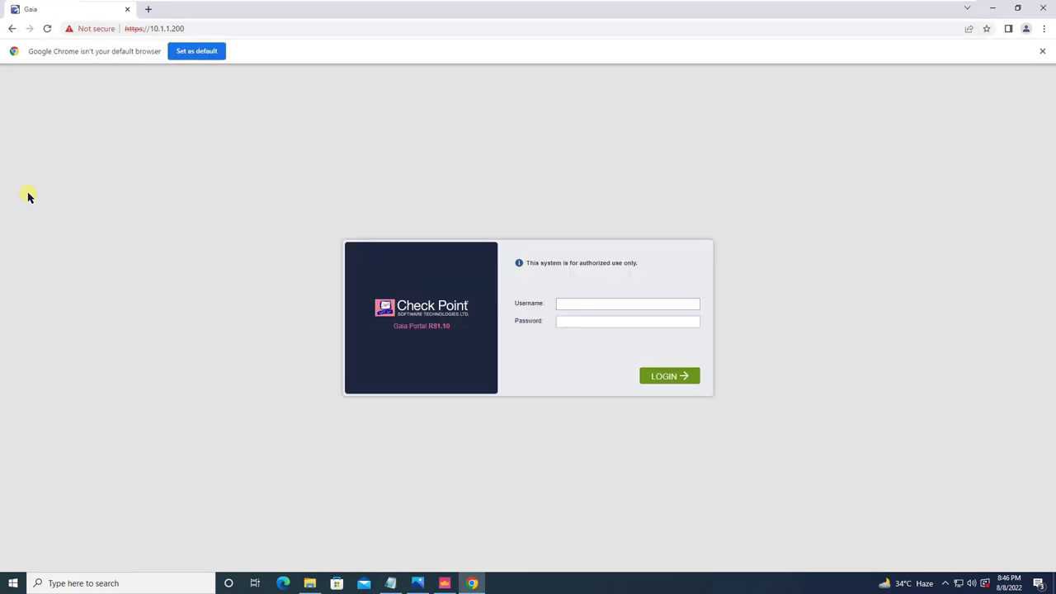
{"action": "key", "text": "Tab"}
{"action": "key", "text": "Return"}
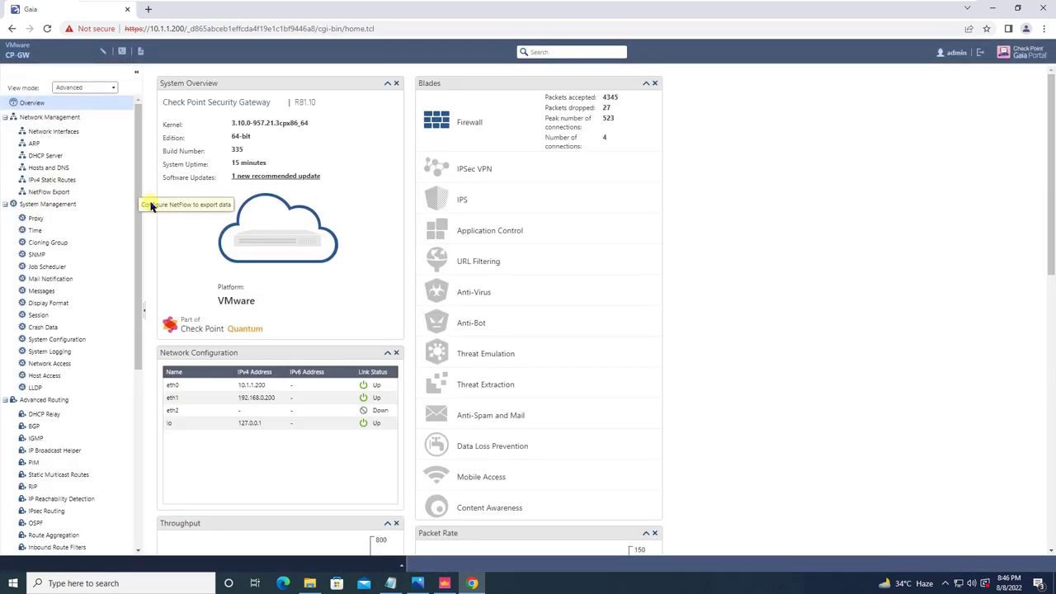
Go to Maintenance > System Backup and start a New Backup for This appliance.
{"action": "left_click_drag", "start_coordinate": [137, 201], "coordinate": [130, 420]}
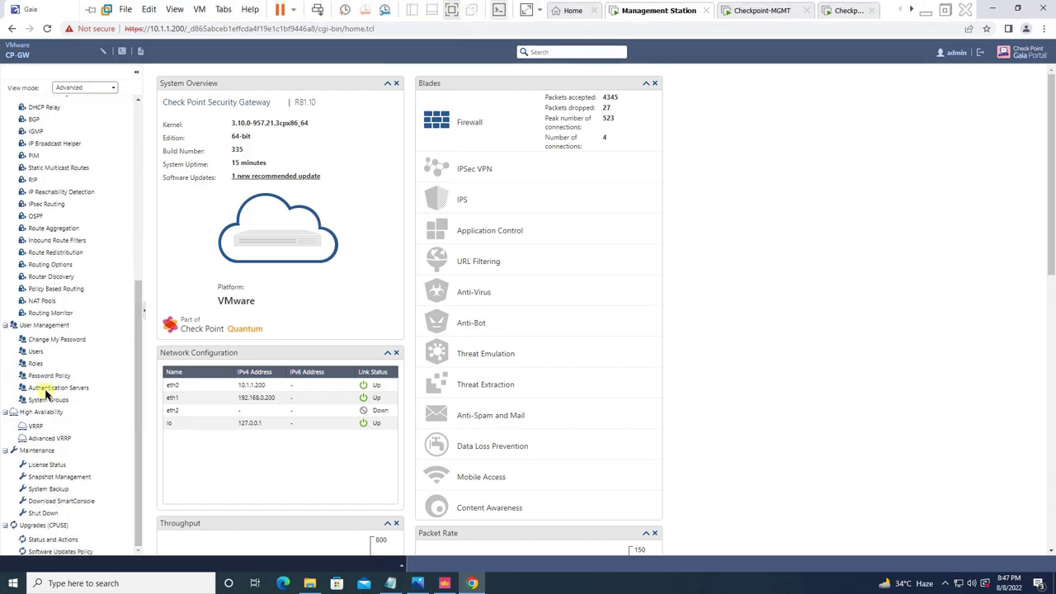
{"action": "left_click", "coordinate": [53, 492]}
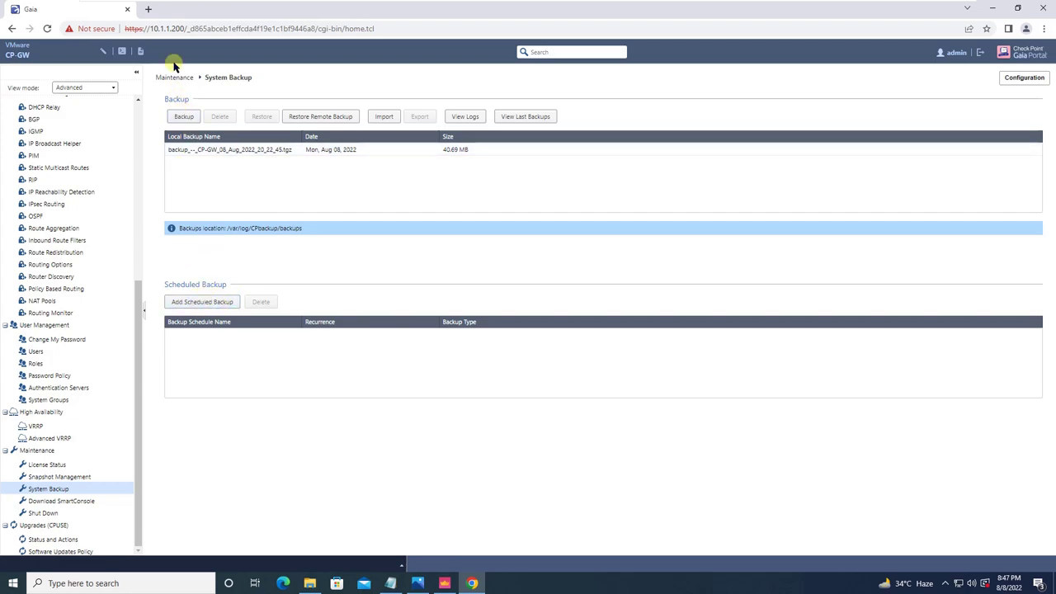
{"action": "left_click", "coordinate": [183, 117]}
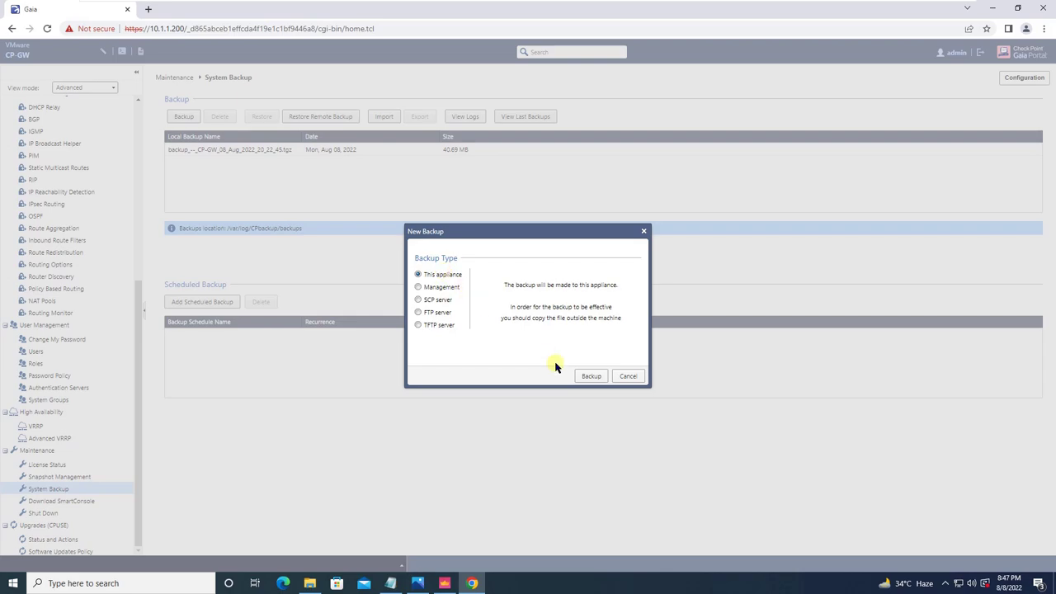
Run the local backup, producing the 40.69 MB backup_--_CP-GW_08_Aug_2022_20_47_35.tgz.
{"action": "left_click", "coordinate": [592, 376]}
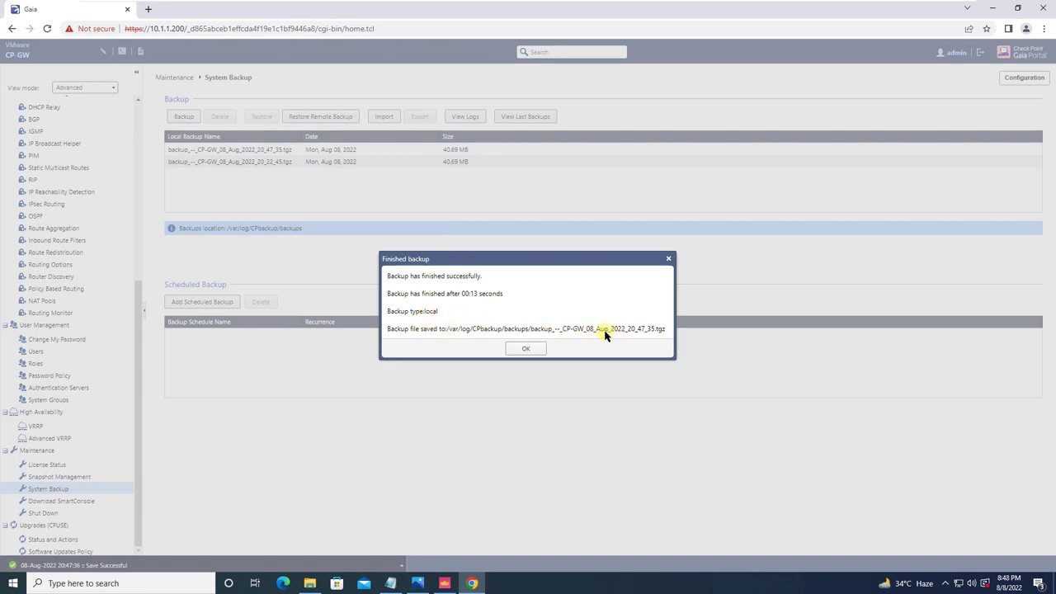
{"action": "left_click", "coordinate": [525, 349]}
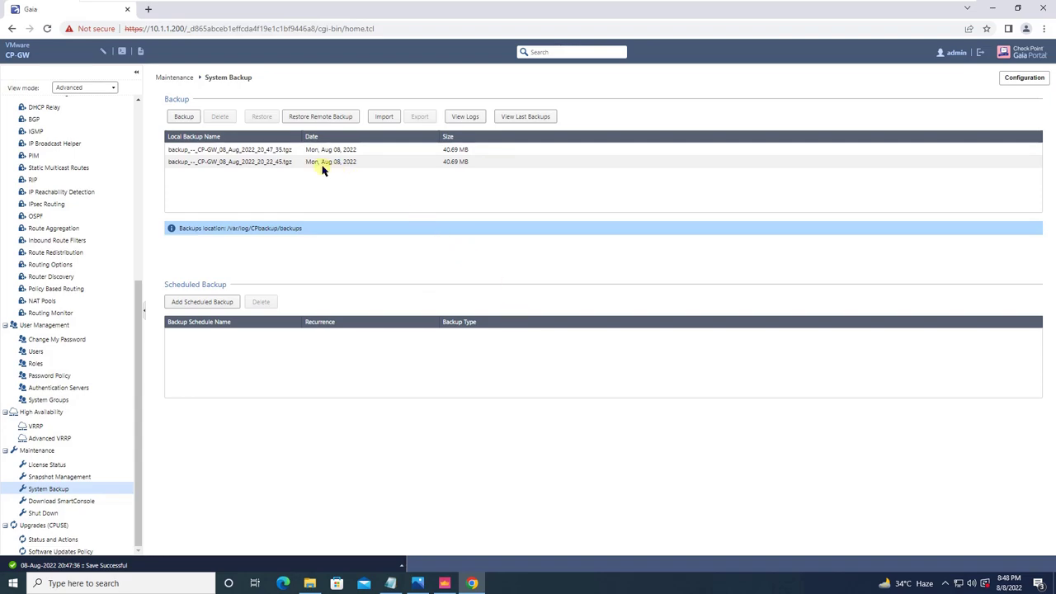
Widen the backup name column, then preview Weekly and Monthly scheduled-backup options without saving.
{"action": "left_click", "coordinate": [297, 154]}
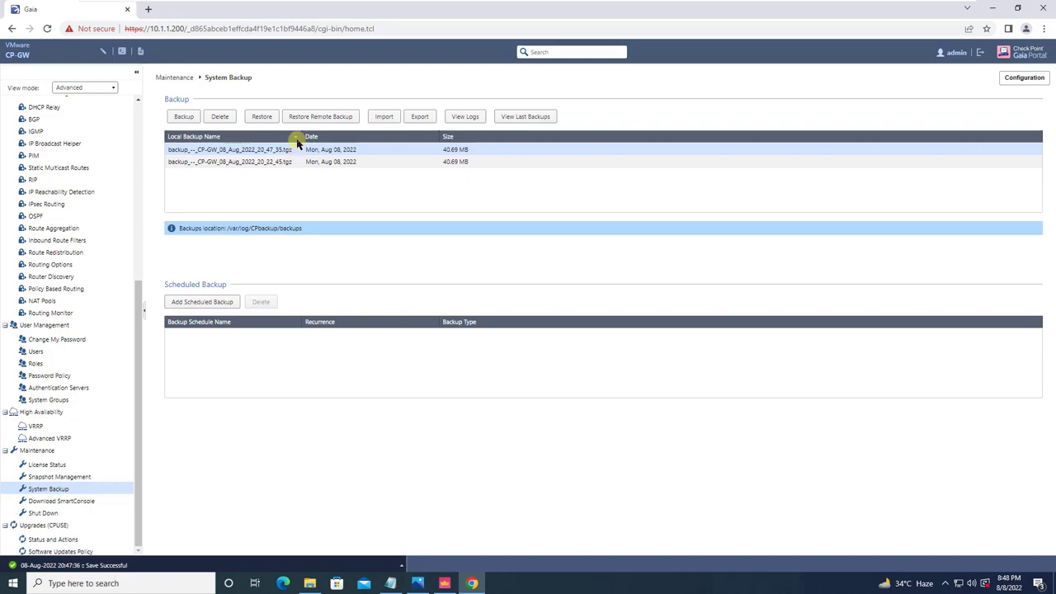
{"action": "left_click_drag", "start_coordinate": [303, 140], "coordinate": [367, 136]}
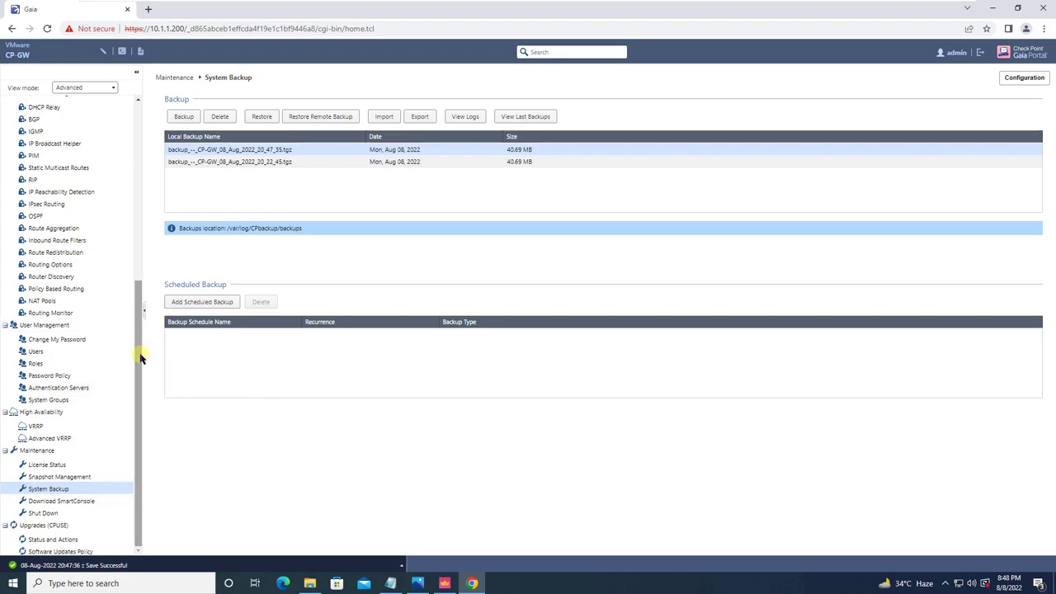
{"action": "left_click", "coordinate": [221, 303]}
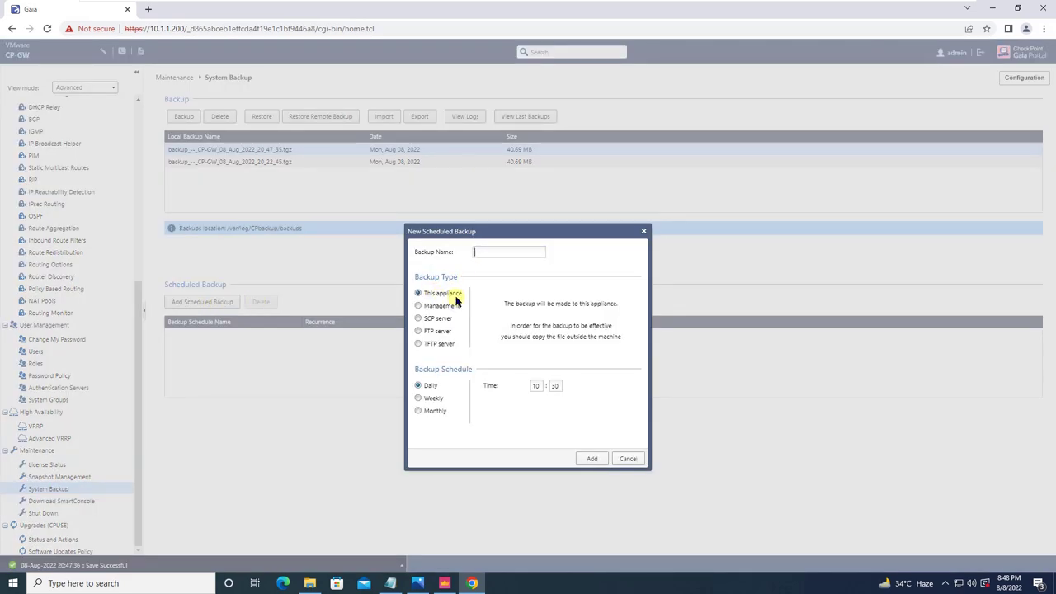
{"action": "mouse_move", "coordinate": [461, 318]}
{"action": "left_click", "coordinate": [418, 398]}
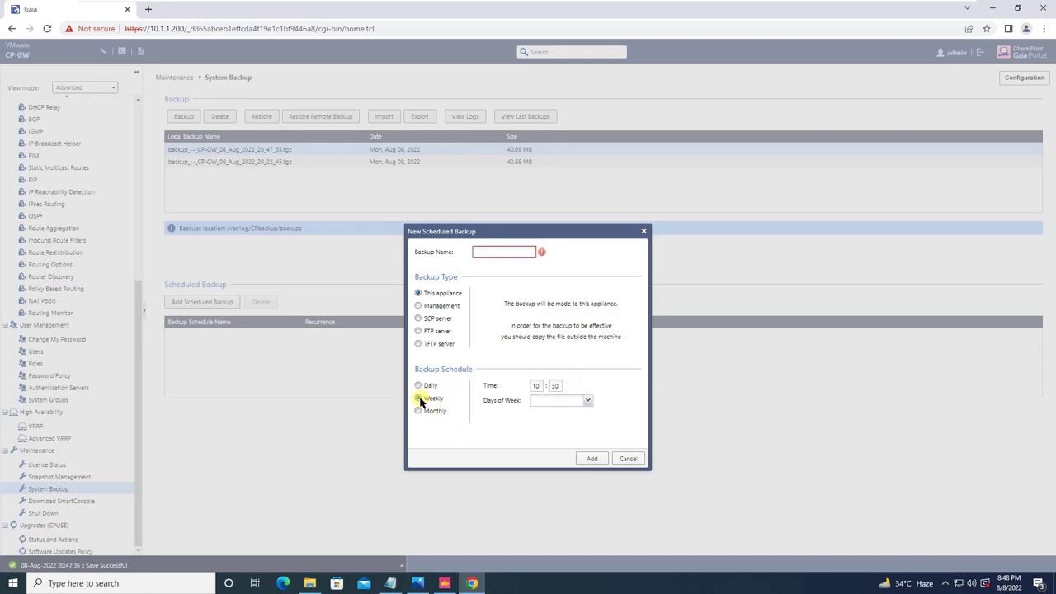
{"action": "left_click", "coordinate": [586, 401]}
{"action": "left_click", "coordinate": [418, 411]}
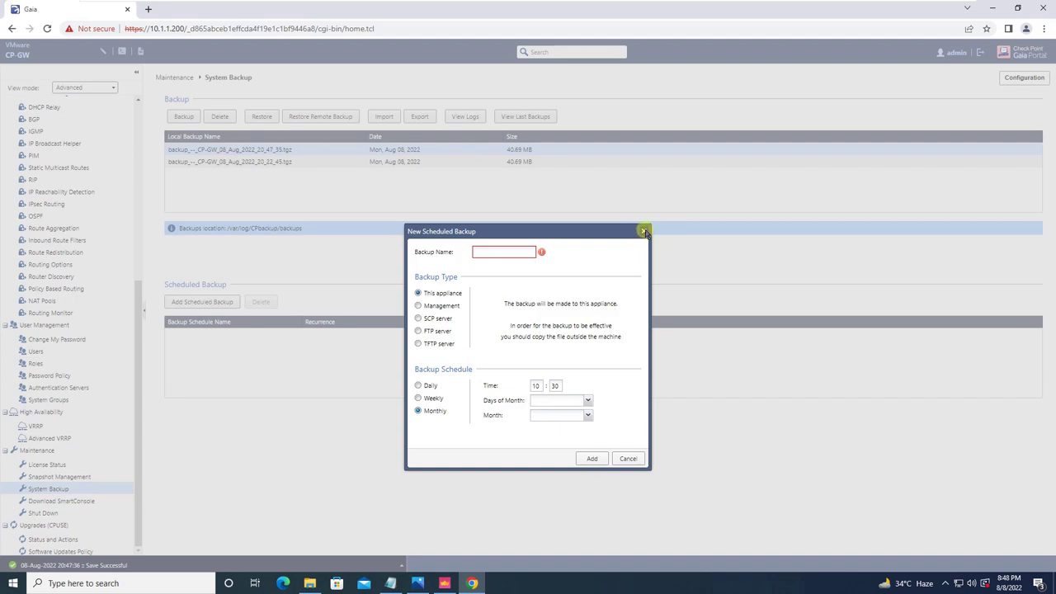
{"action": "left_click", "coordinate": [644, 231]}
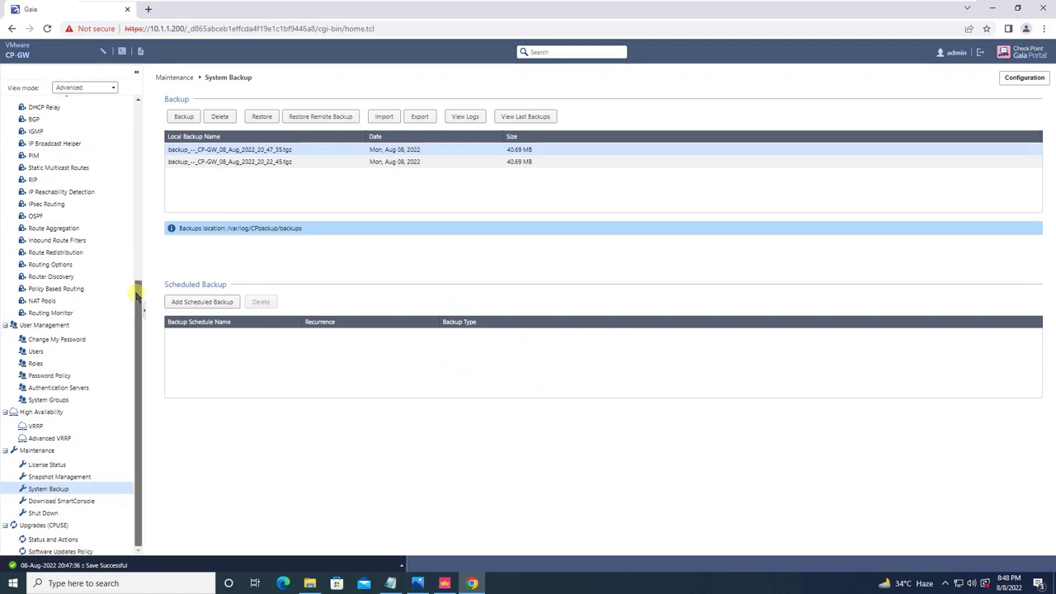
Export the newest backup and download its .tgz file to the computer.
{"action": "left_click_drag", "start_coordinate": [135, 290], "coordinate": [137, 285]}
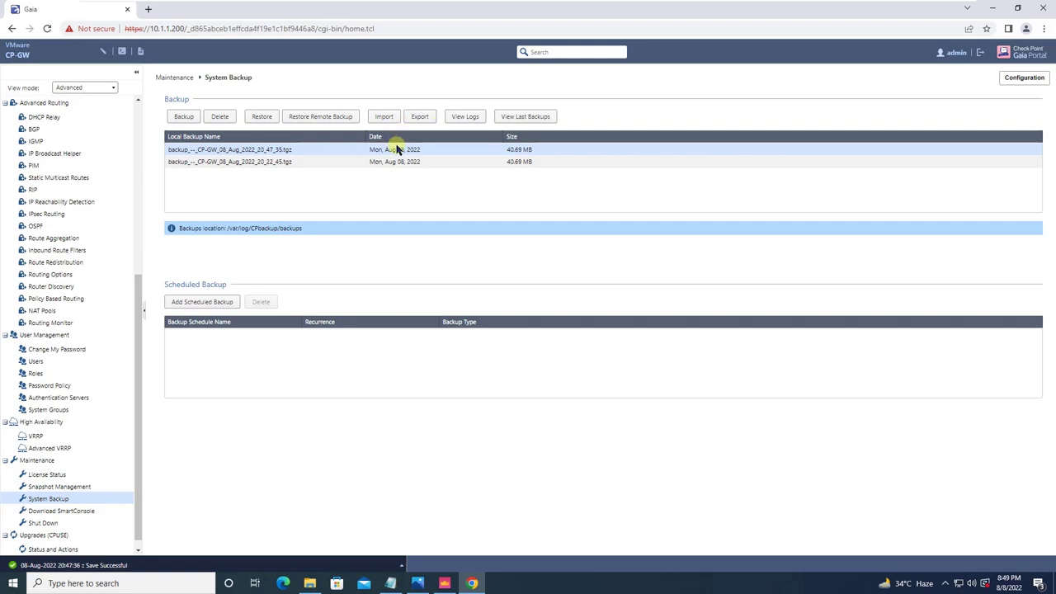
{"action": "left_click", "coordinate": [422, 117]}
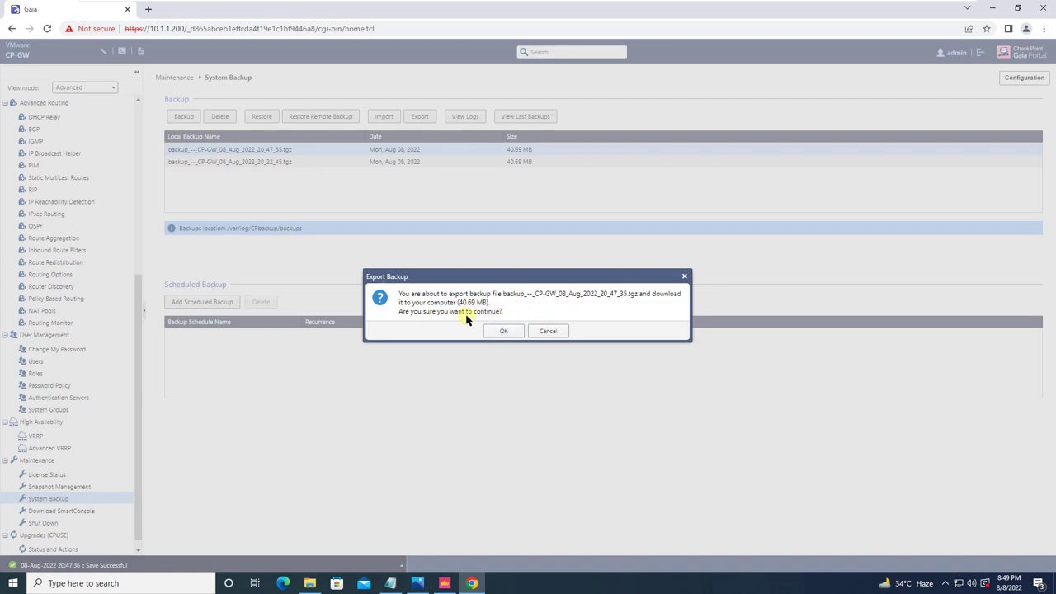
{"action": "left_click", "coordinate": [505, 331]}
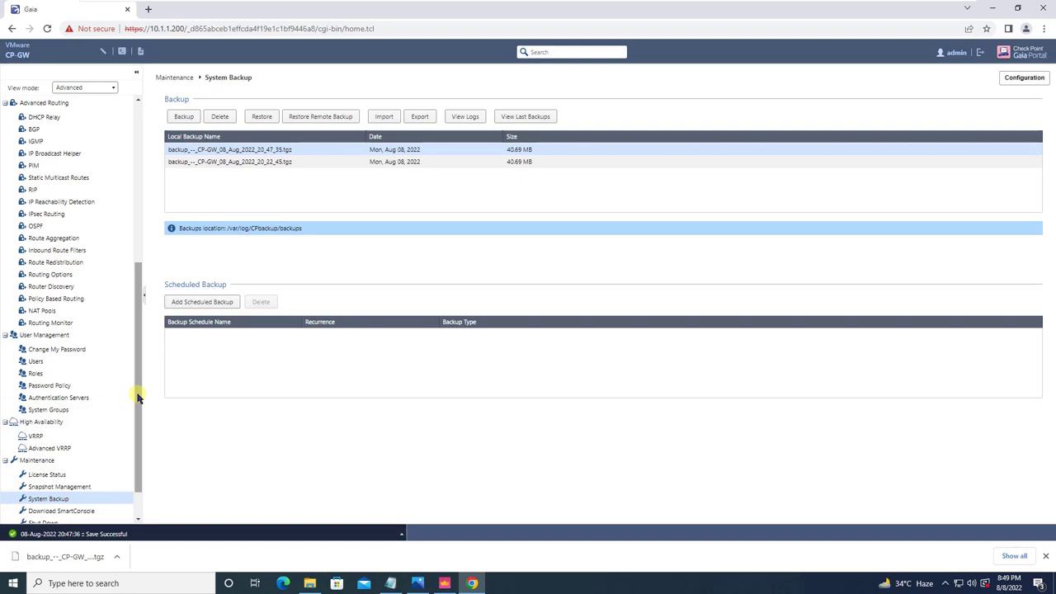
{"action": "left_click_drag", "start_coordinate": [138, 398], "coordinate": [132, 245]}
Delete the Default IPv4 static route's gateway 192.168.0.1 so it reads None.
{"action": "left_click", "coordinate": [81, 151]}
{"action": "left_click", "coordinate": [82, 163]}
{"action": "left_click", "coordinate": [201, 152]}
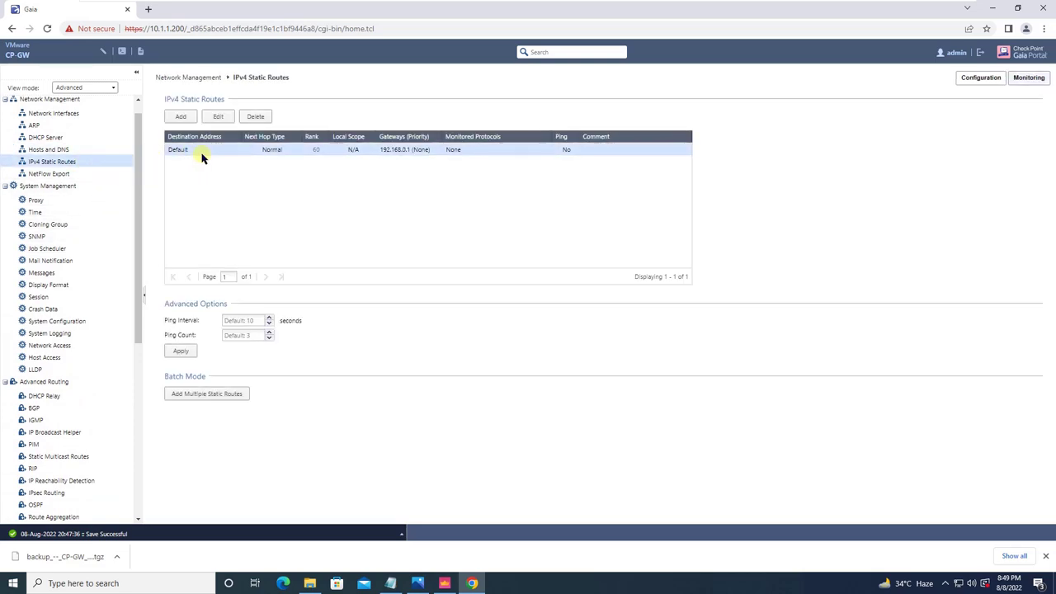
{"action": "left_click", "coordinate": [256, 120]}
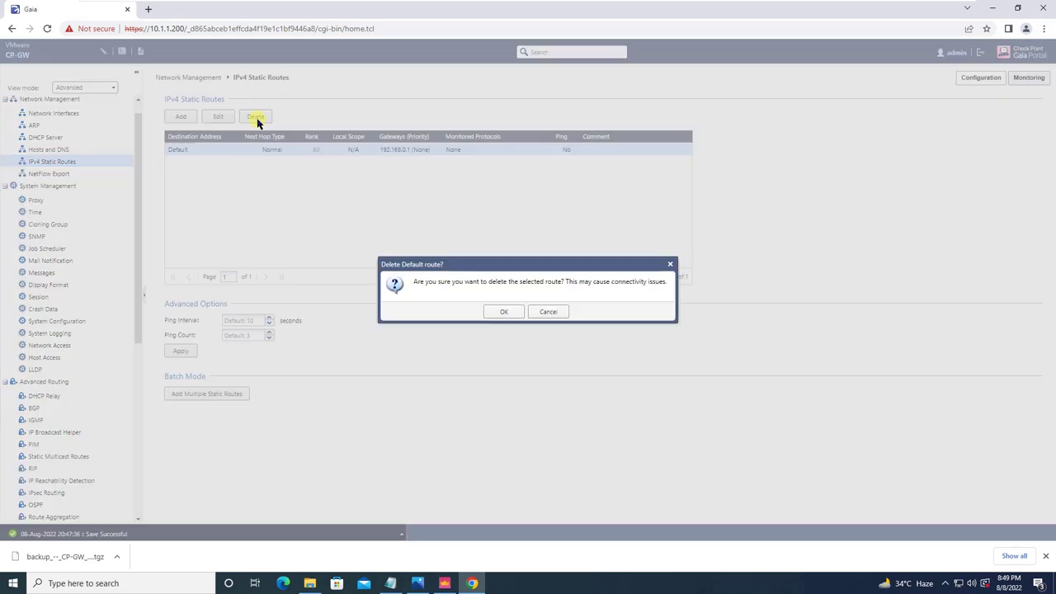
{"action": "left_click", "coordinate": [520, 313]}
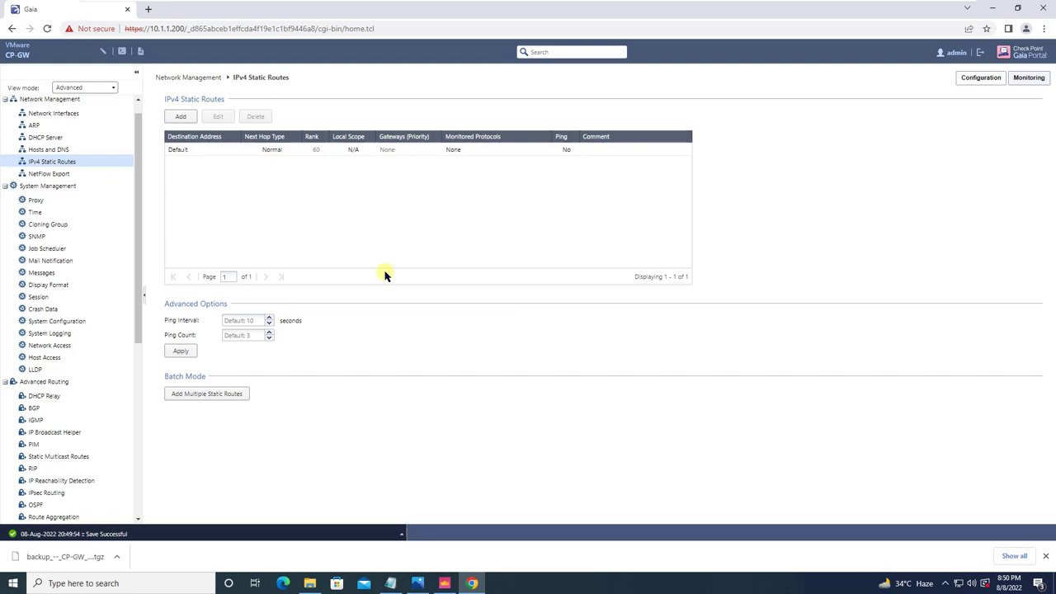
Return to the Maintenance > System Backup page.
{"action": "left_click_drag", "start_coordinate": [137, 229], "coordinate": [151, 372]}
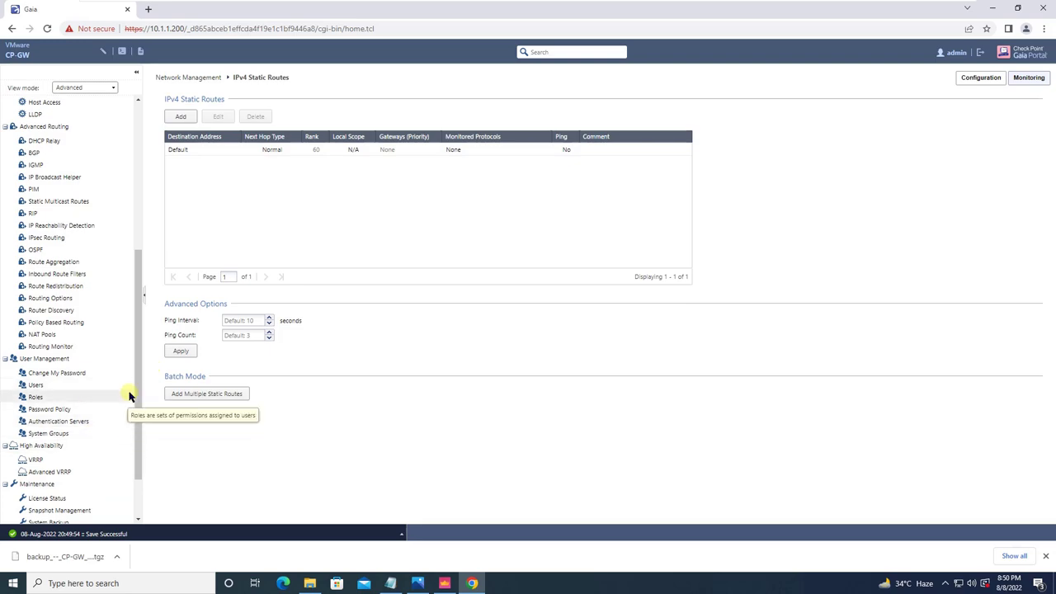
{"action": "left_click_drag", "start_coordinate": [134, 391], "coordinate": [139, 454]}
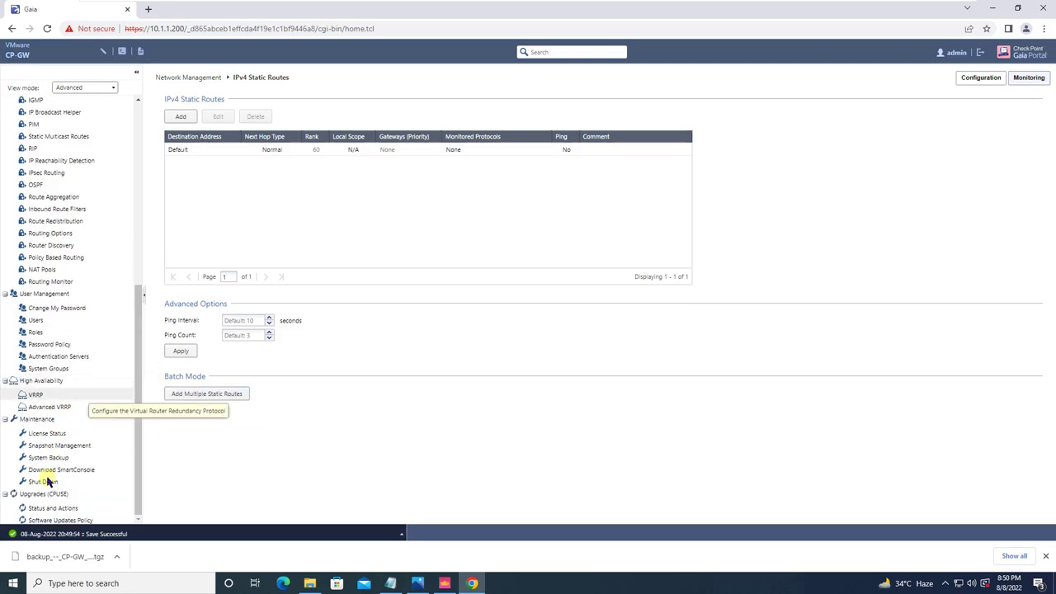
{"action": "left_click", "coordinate": [80, 456]}
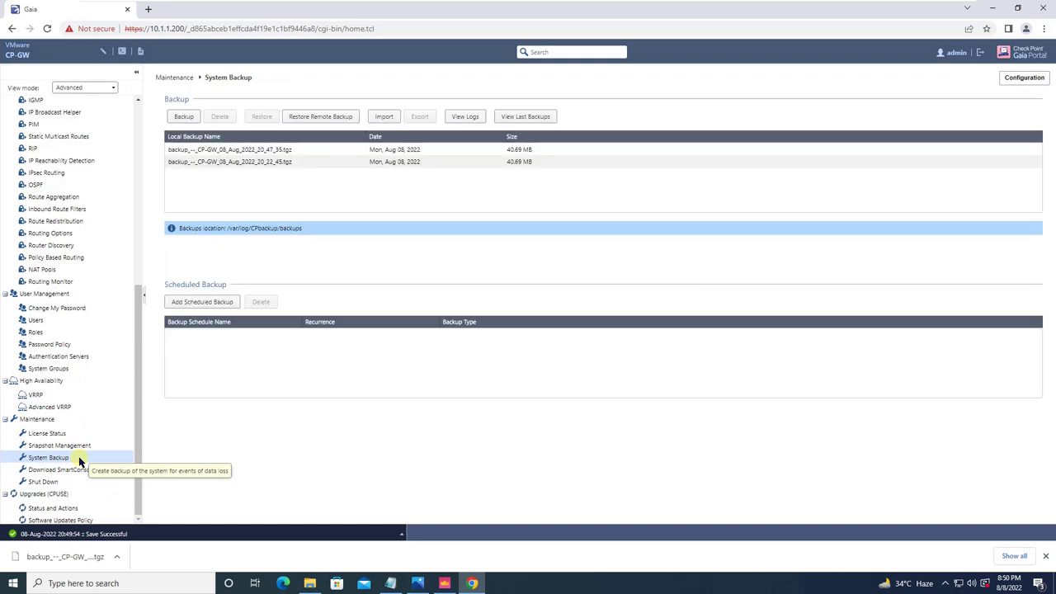
{"action": "left_click", "coordinate": [272, 150]}
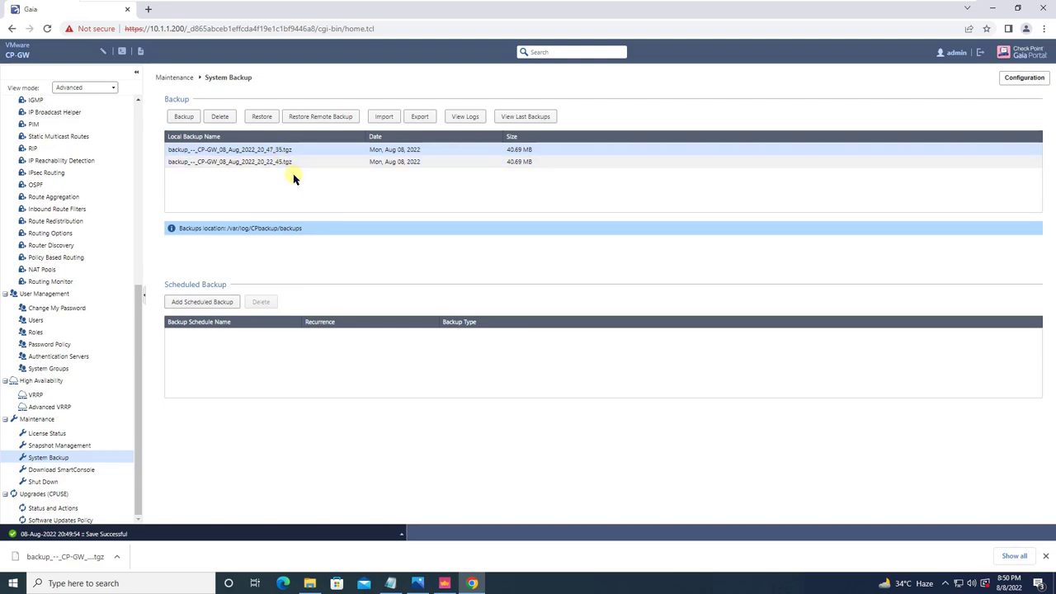
{"action": "left_click", "coordinate": [385, 119]}
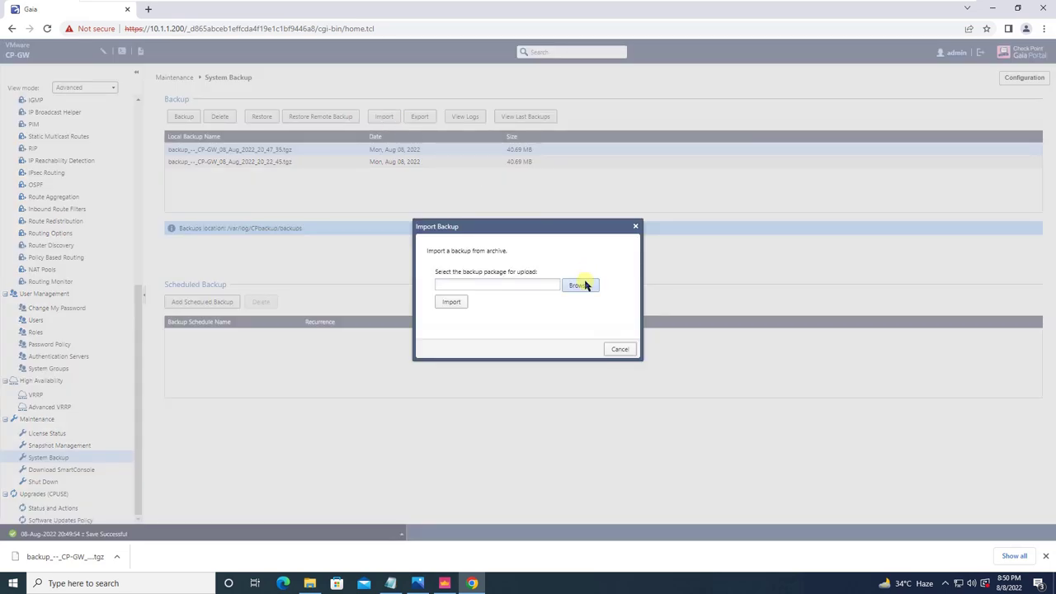
{"action": "left_click", "coordinate": [585, 285]}
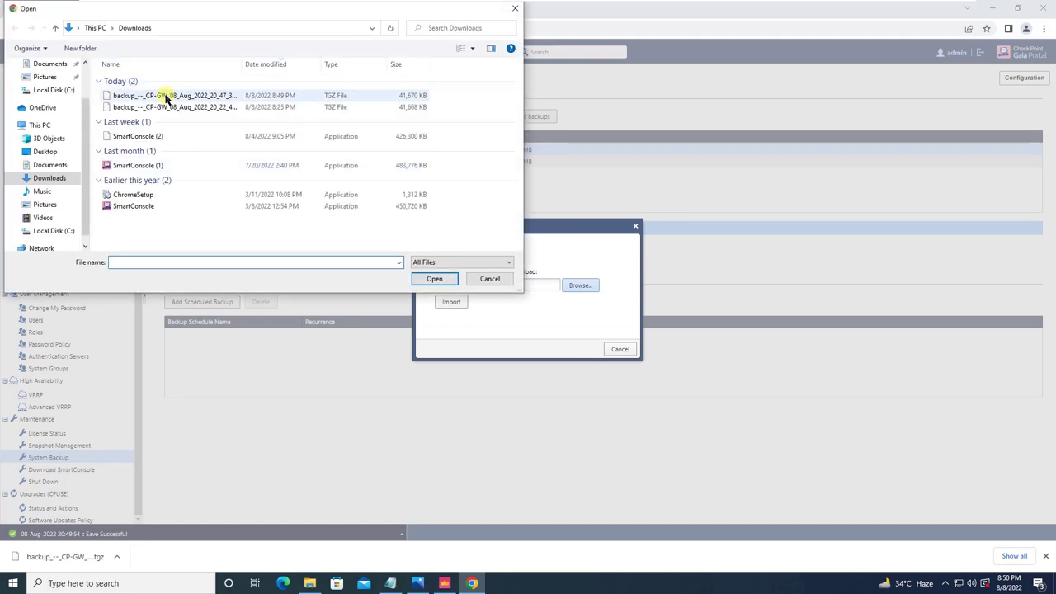
{"action": "left_click", "coordinate": [227, 96]}
{"action": "left_click", "coordinate": [514, 9]}
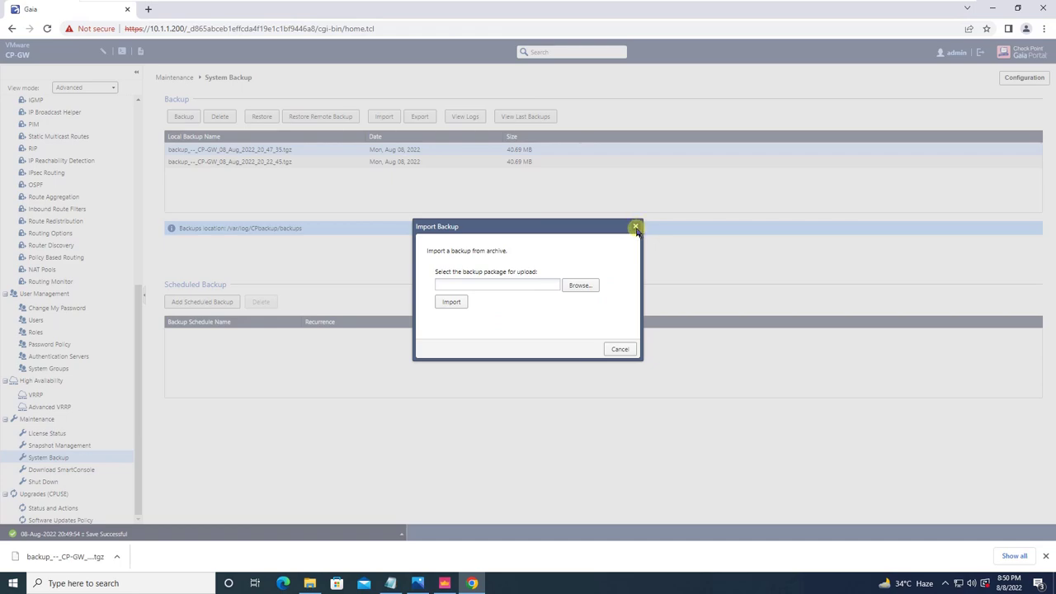
{"action": "left_click", "coordinate": [635, 227]}
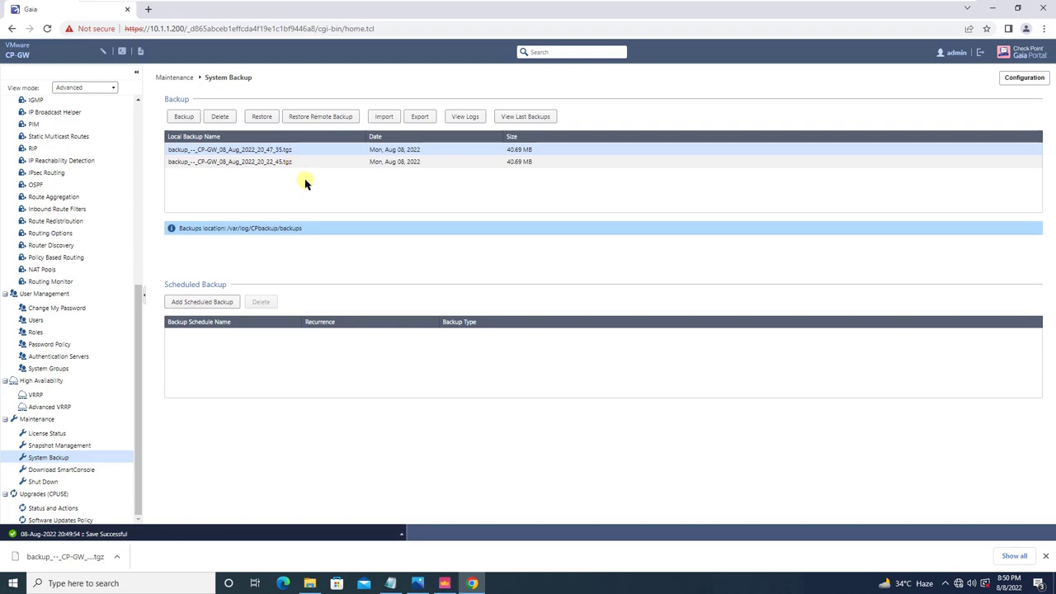
{"action": "left_click", "coordinate": [328, 164]}
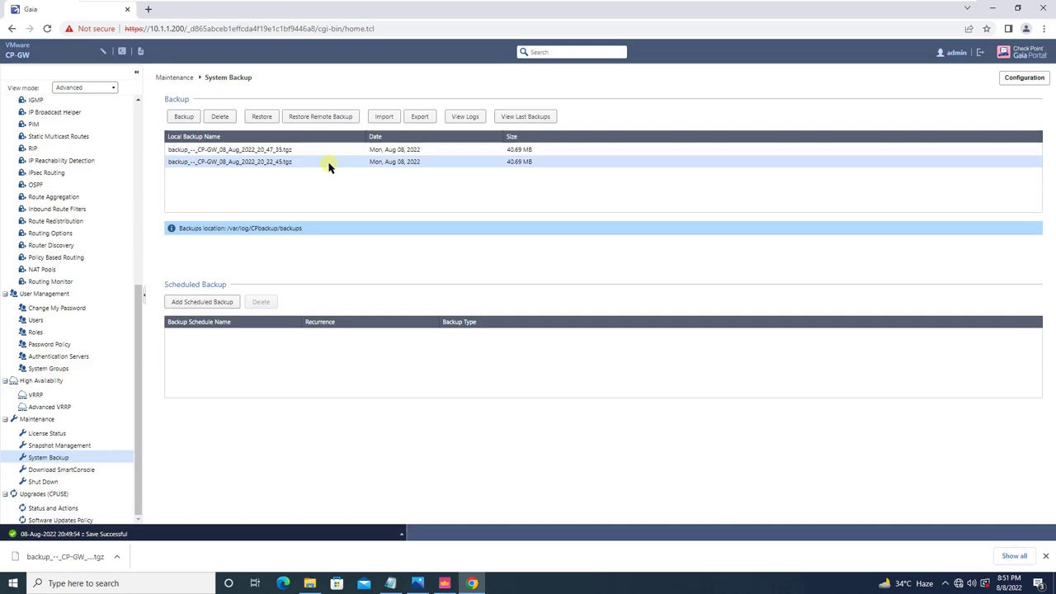
{"action": "left_click", "coordinate": [451, 152]}
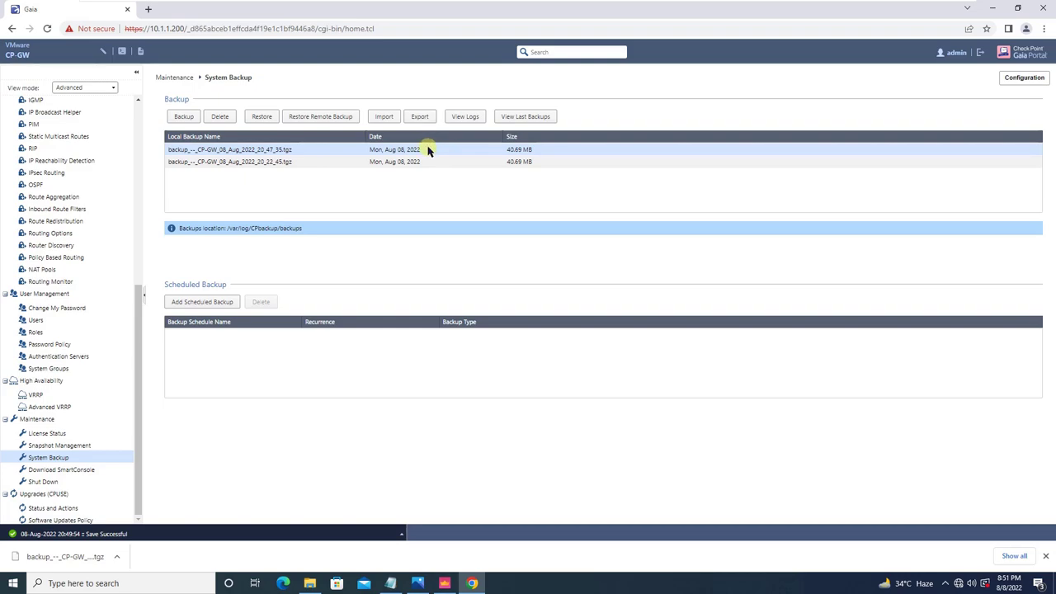
{"action": "left_click", "coordinate": [385, 117]}
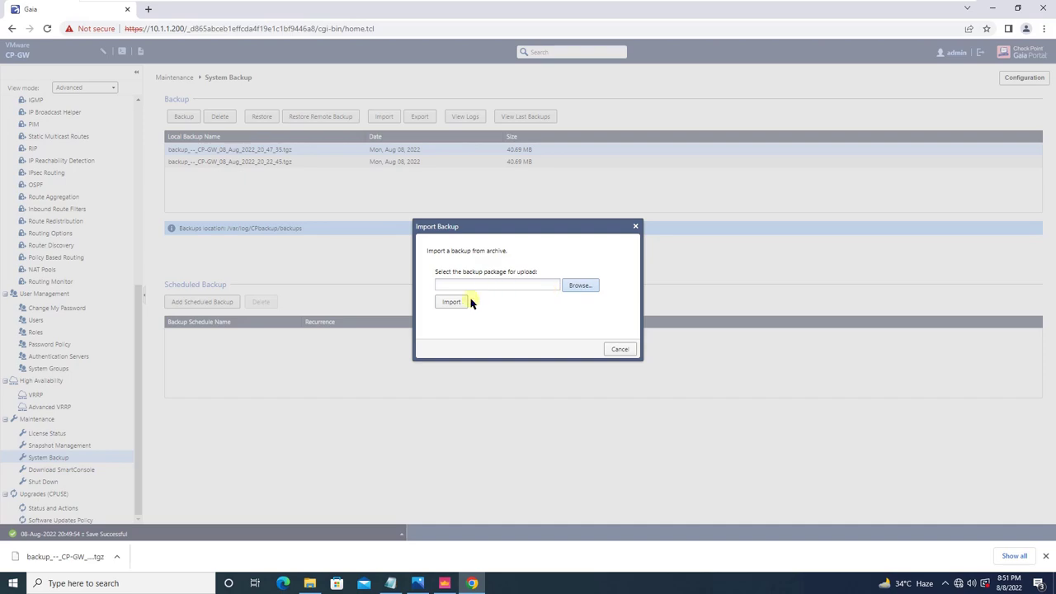
{"action": "left_click", "coordinate": [636, 227]}
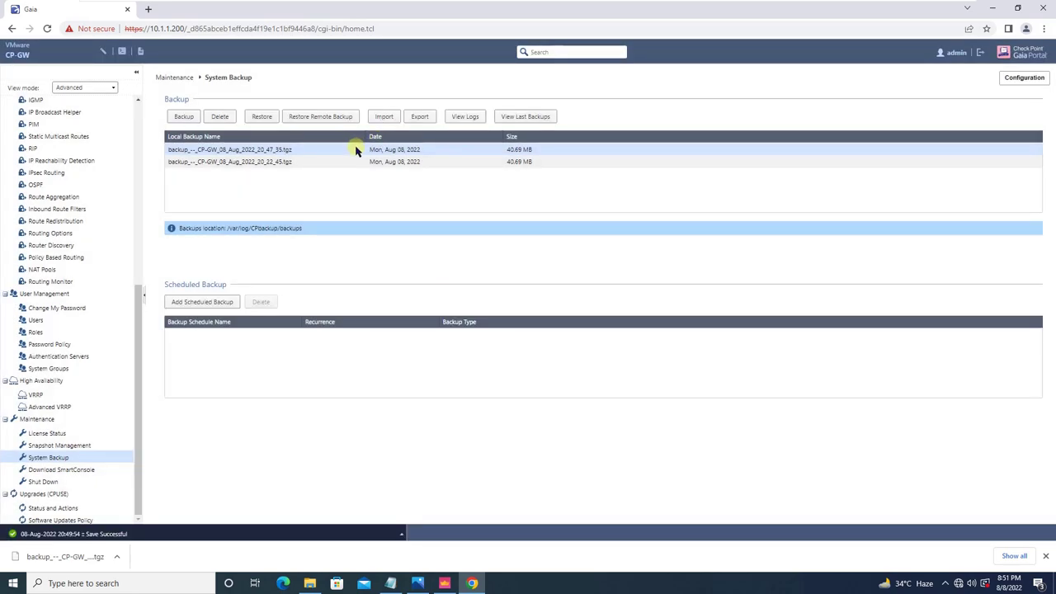
Restore the gateway from the 08 Aug 2022 20:47:35 local backup, accepting the reboot.
{"action": "left_click", "coordinate": [262, 117]}
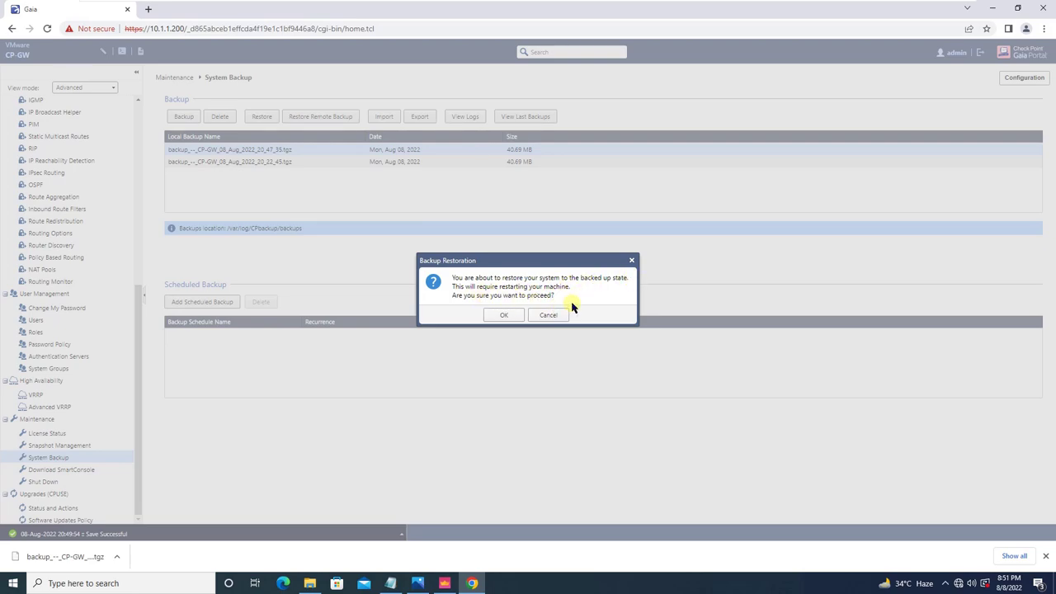
{"action": "left_click", "coordinate": [505, 315]}
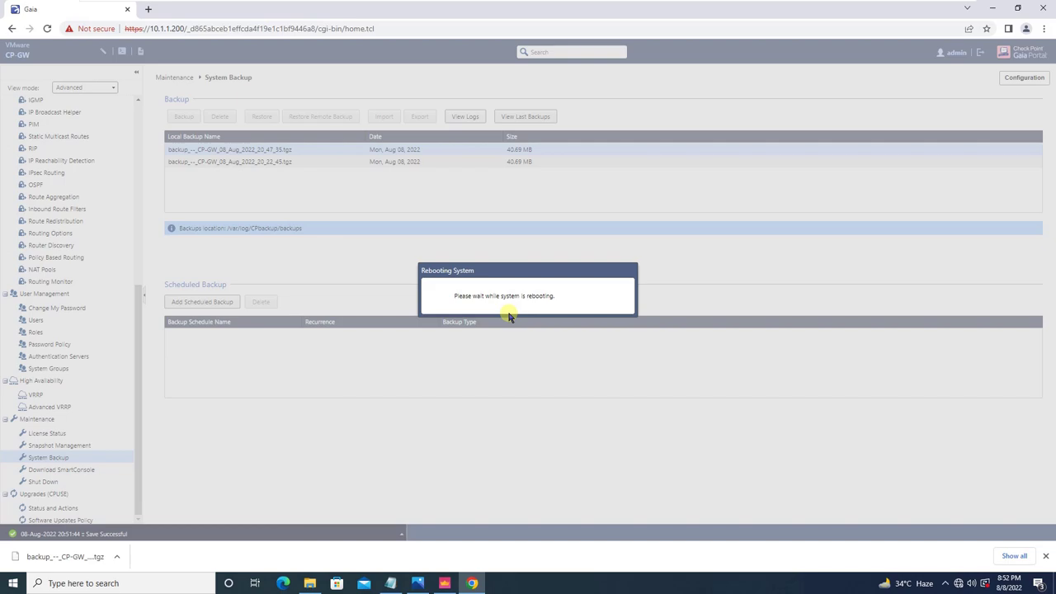
Switch between the gateway and management station VMs to watch the gateway reboot.
{"action": "mouse_move", "coordinate": [747, 3]}
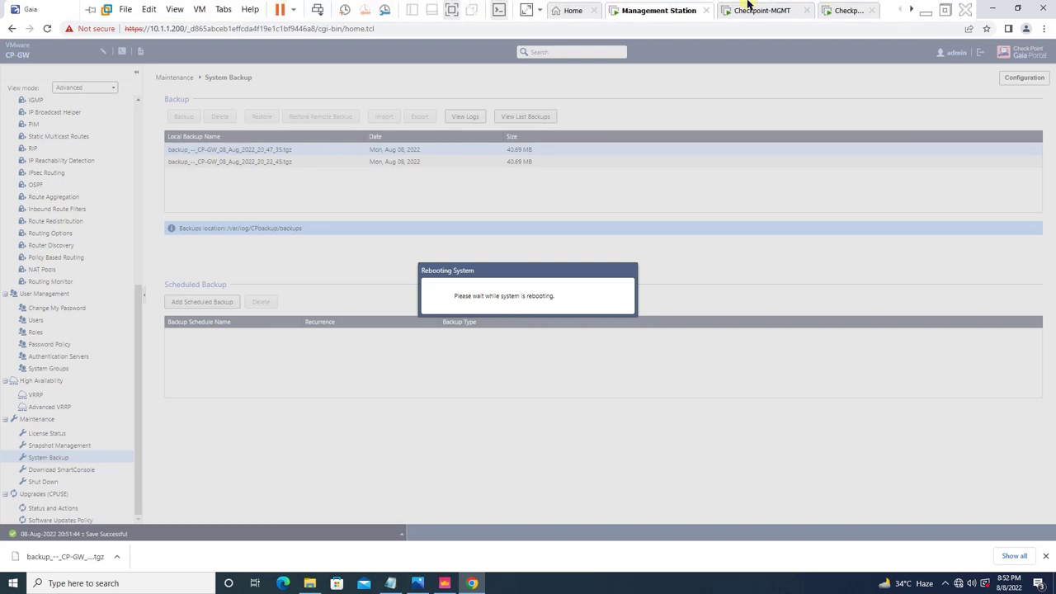
{"action": "left_click", "coordinate": [850, 10]}
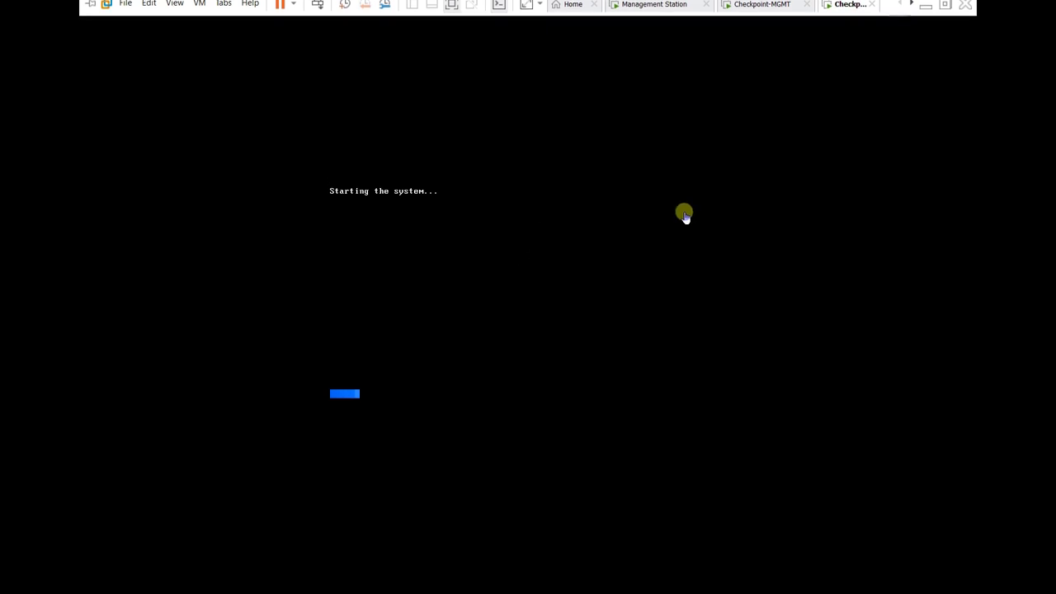
{"action": "mouse_move", "coordinate": [697, 4]}
{"action": "left_click", "coordinate": [665, 9]}
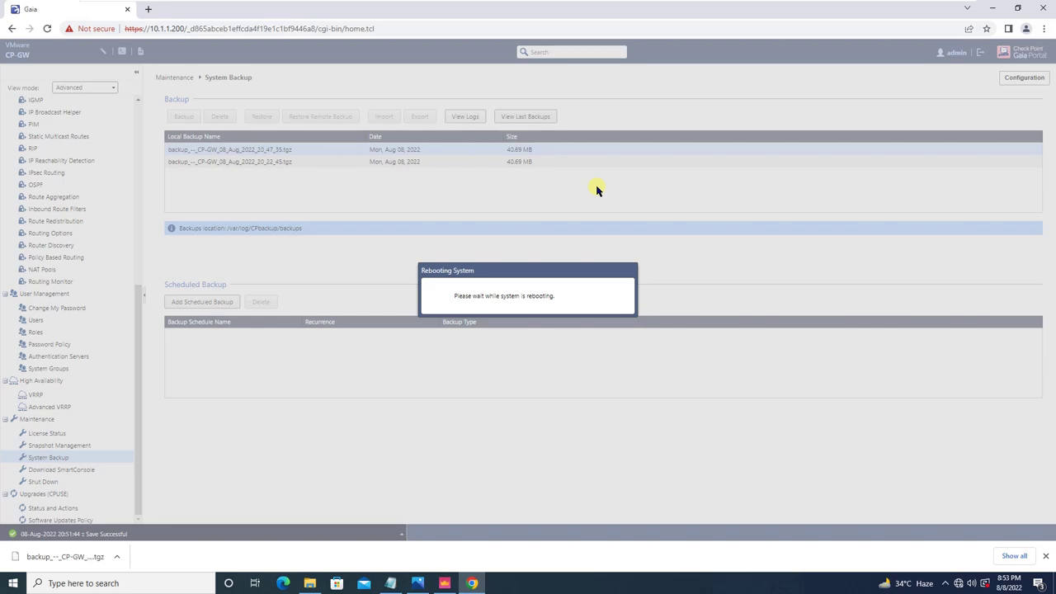
{"action": "left_click", "coordinate": [459, 7]}
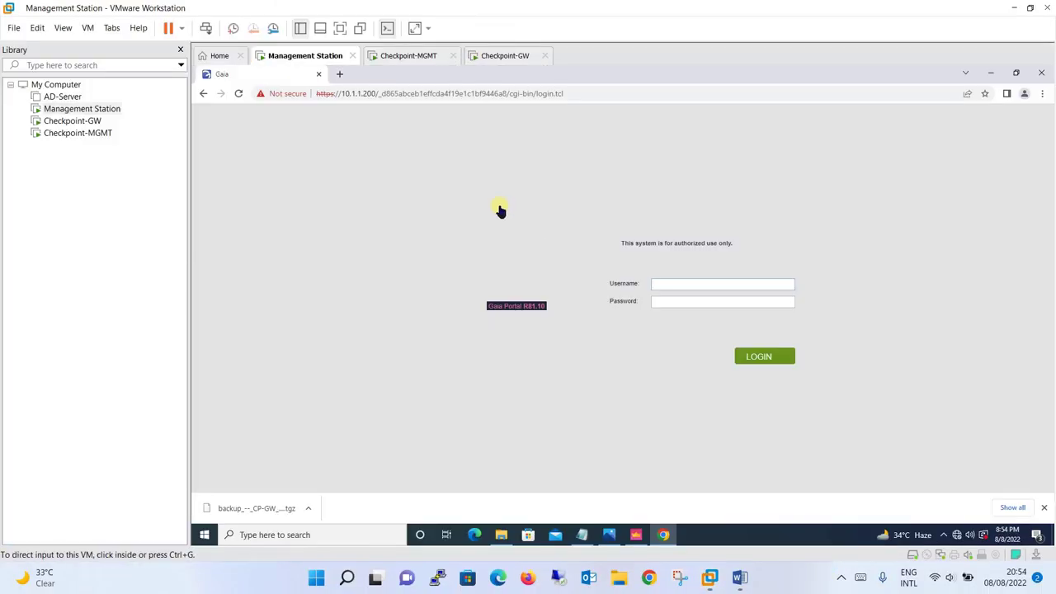
{"action": "left_click", "coordinate": [339, 30]}
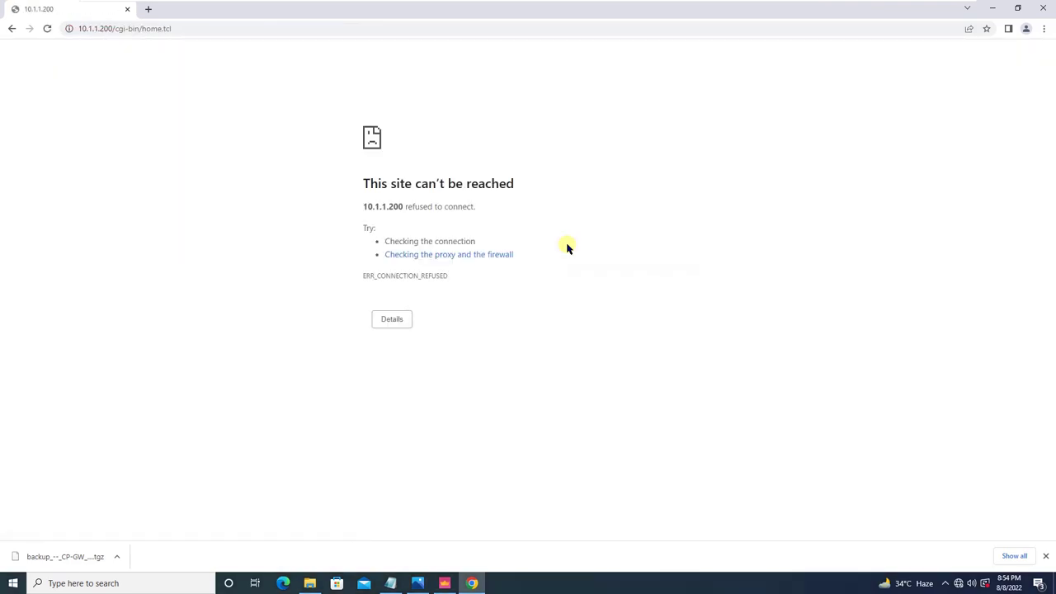
{"action": "mouse_move", "coordinate": [745, 7]}
{"action": "left_click", "coordinate": [847, 11]}
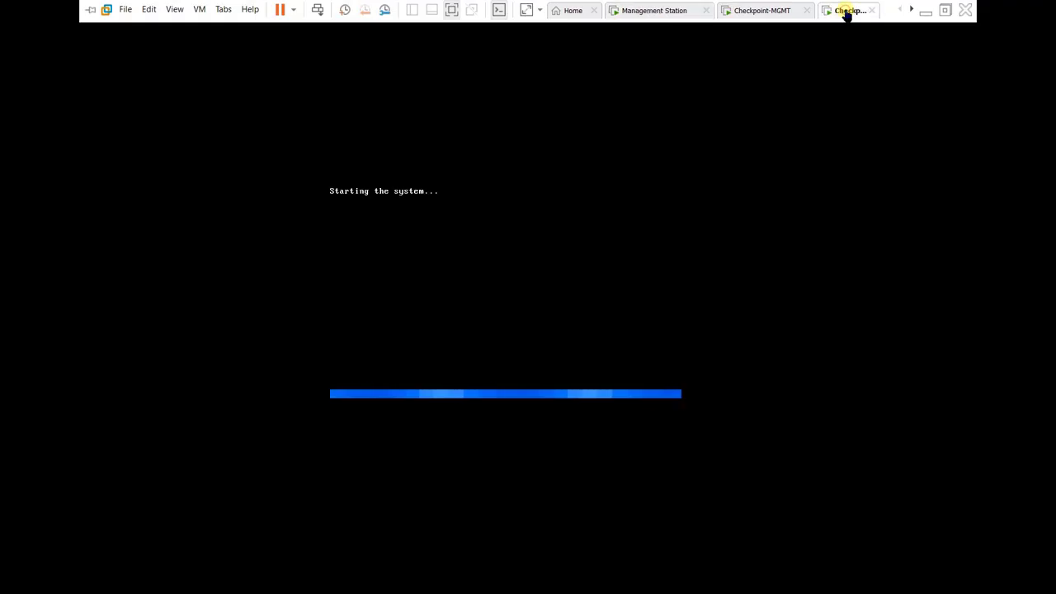
{"action": "left_click", "coordinate": [646, 10]}
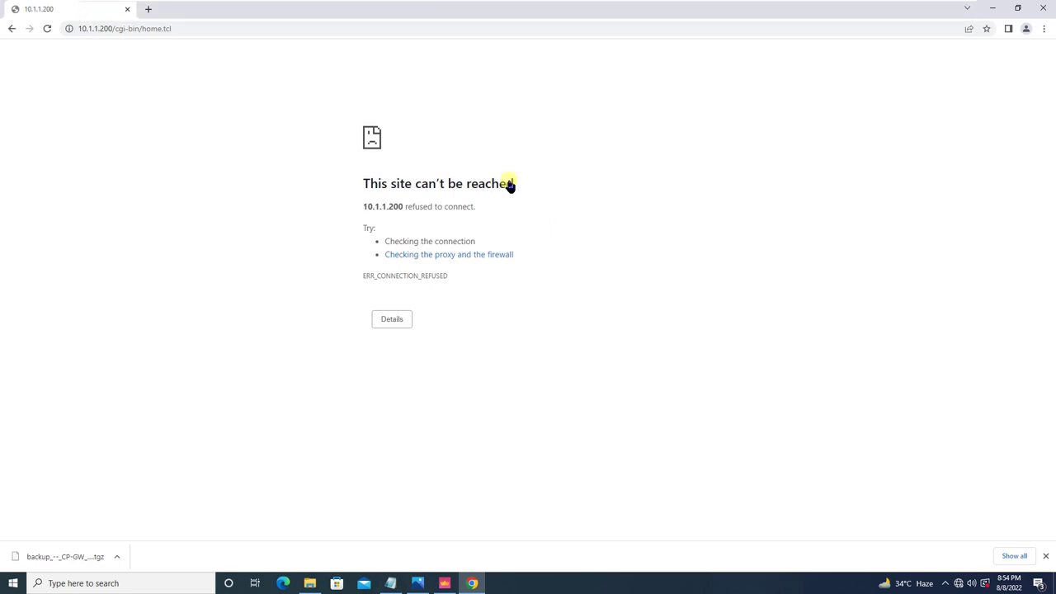
{"action": "mouse_move", "coordinate": [811, 4]}
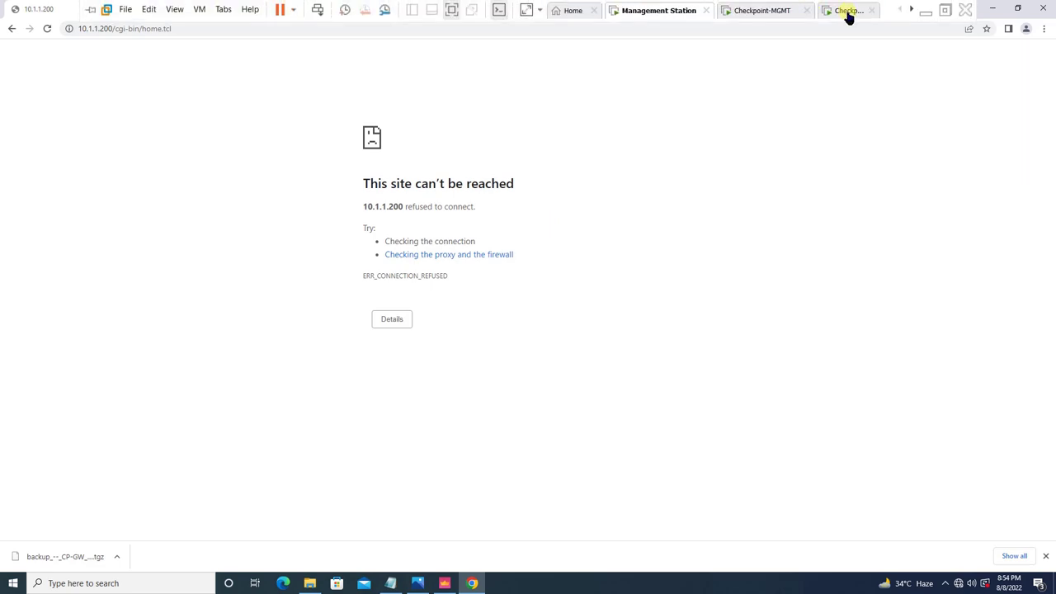
{"action": "left_click", "coordinate": [849, 10]}
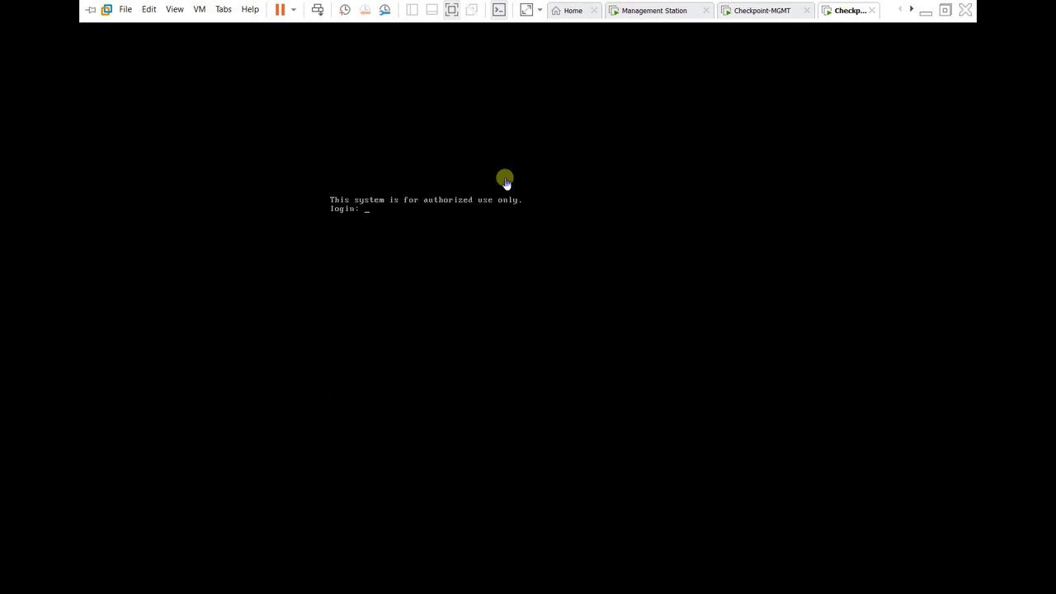
Log in to the rebooted gateway's console as admin.
{"action": "type", "text": "admin"}
{"action": "key", "text": "Return"}
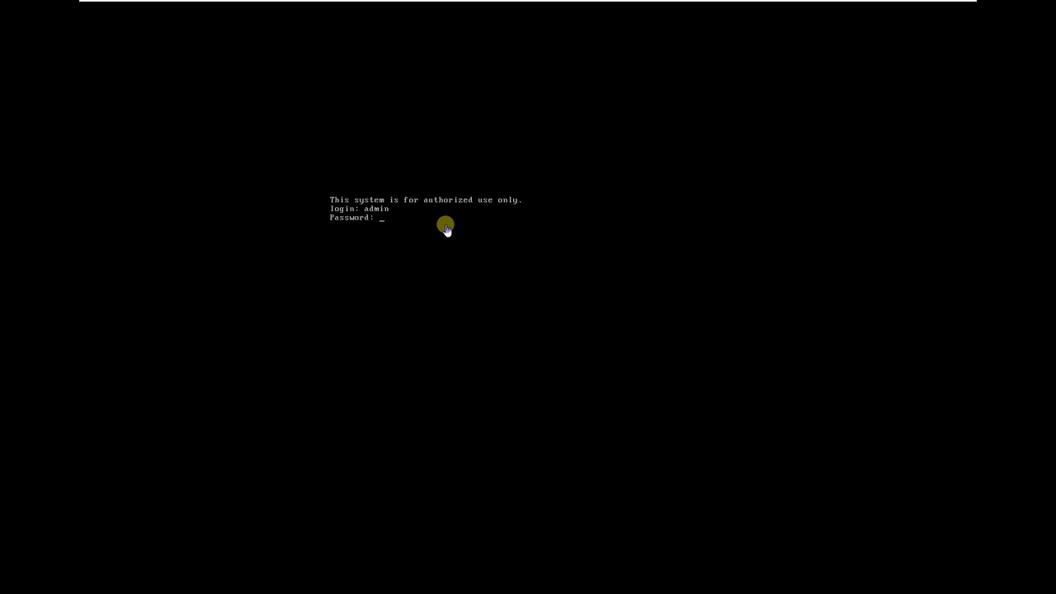
{"action": "key", "text": "Return"}
Back on the management station, reload the 10.1.1.200/cgi-bin/home.tcl portal page.
{"action": "left_click", "coordinate": [645, 15]}
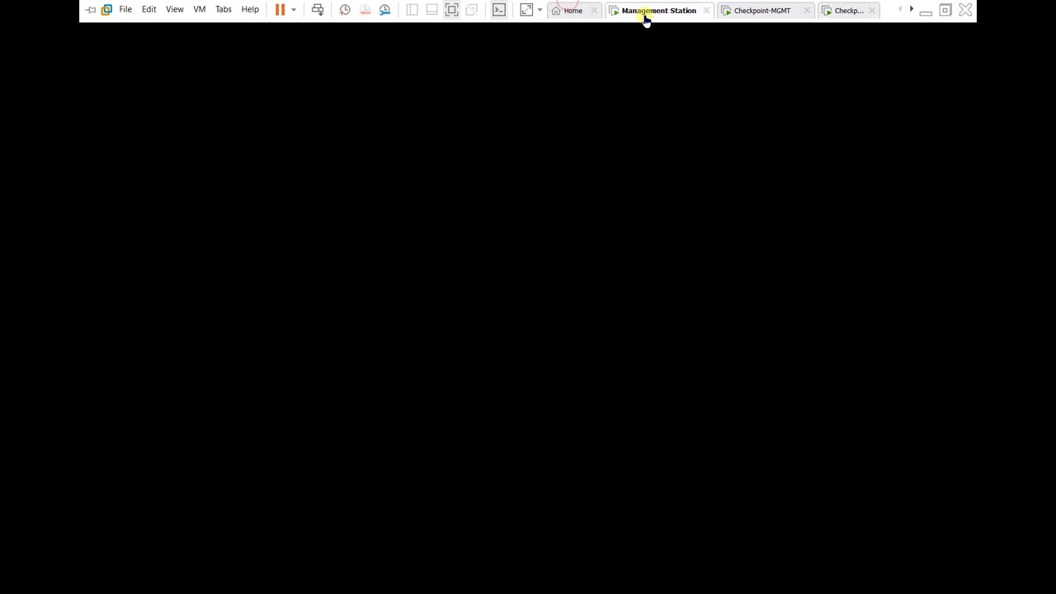
{"action": "key", "text": "alt+Tab"}
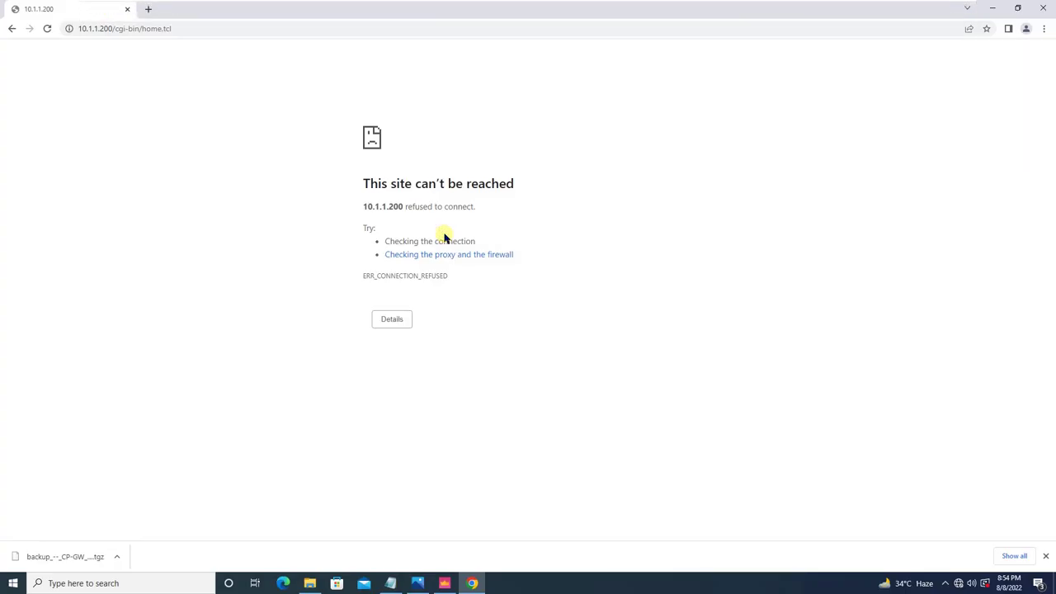
{"action": "left_click", "coordinate": [364, 27]}
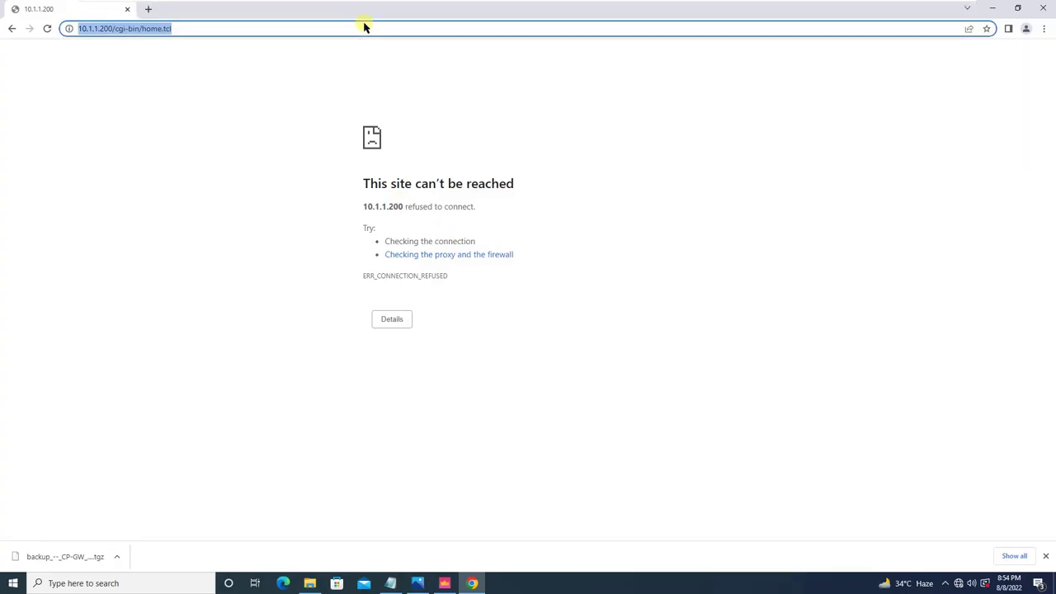
Reload the gateway portal and sign in as admin with the account password.
{"action": "key", "text": "Return"}
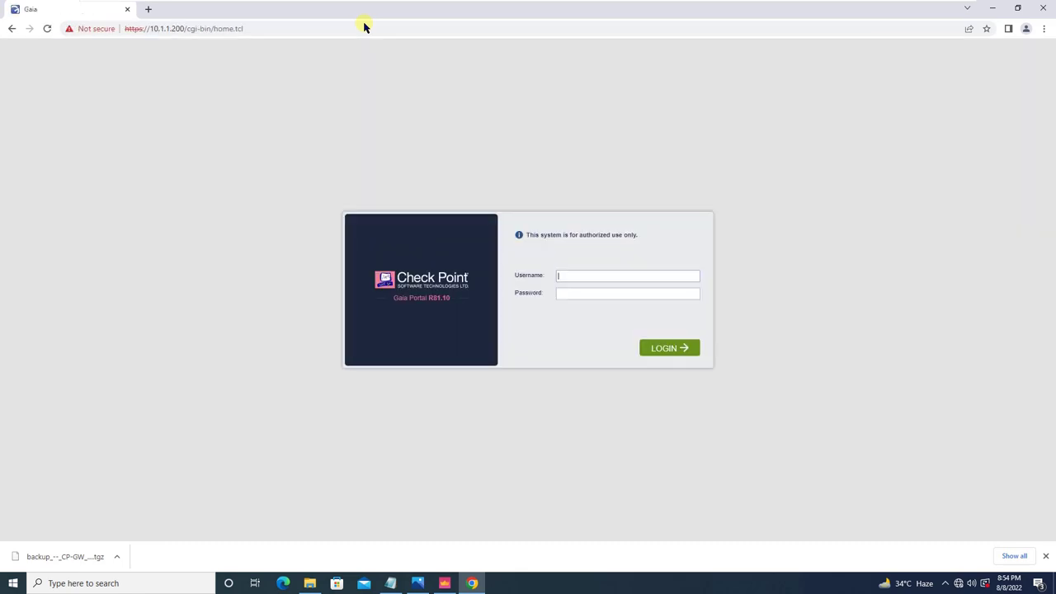
{"action": "type", "text": "admin"}
{"action": "key", "text": "Tab"}
{"action": "key", "text": "Return"}
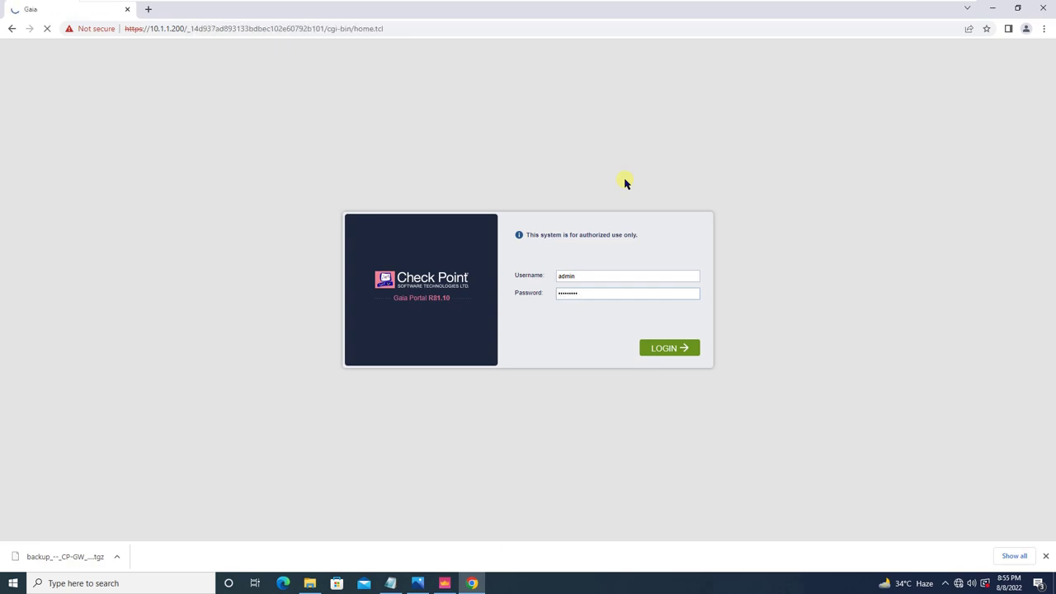
Exit and re-enter VMware full-screen view of the virtual machine.
{"action": "mouse_move", "coordinate": [568, 6]}
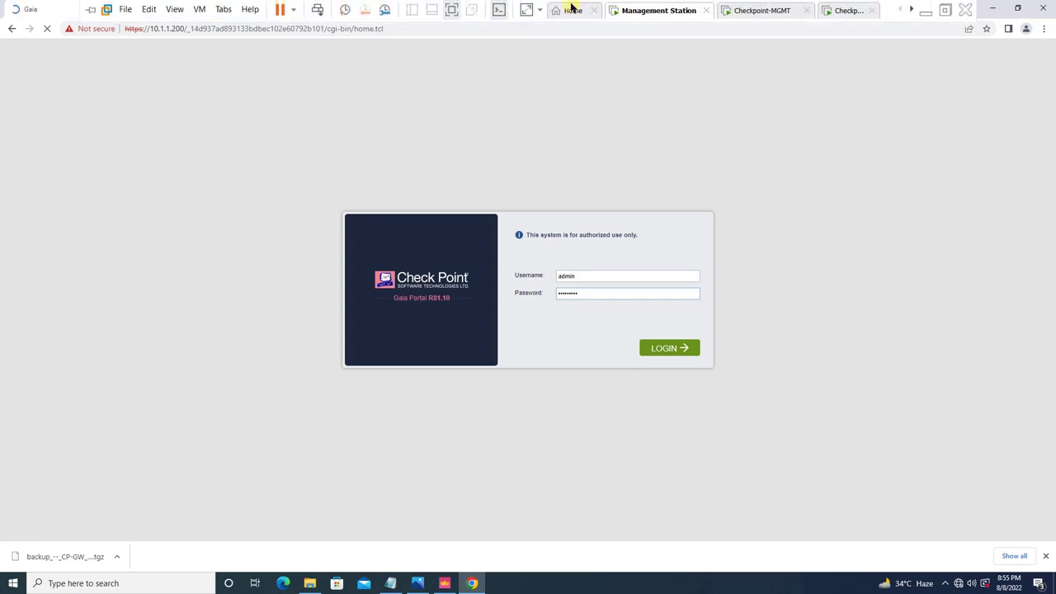
{"action": "left_click", "coordinate": [451, 14]}
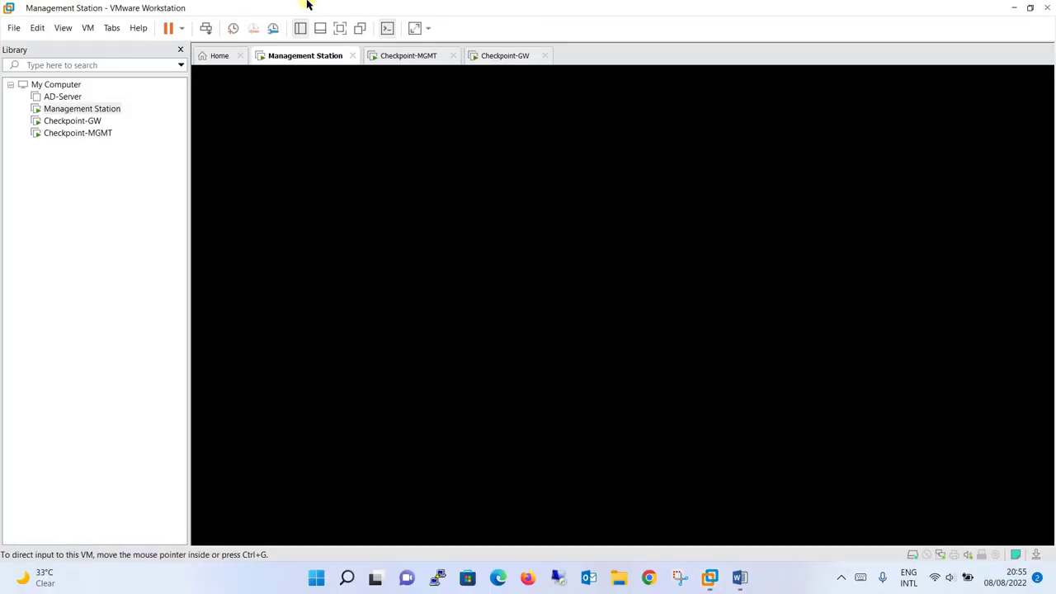
{"action": "left_click", "coordinate": [340, 28]}
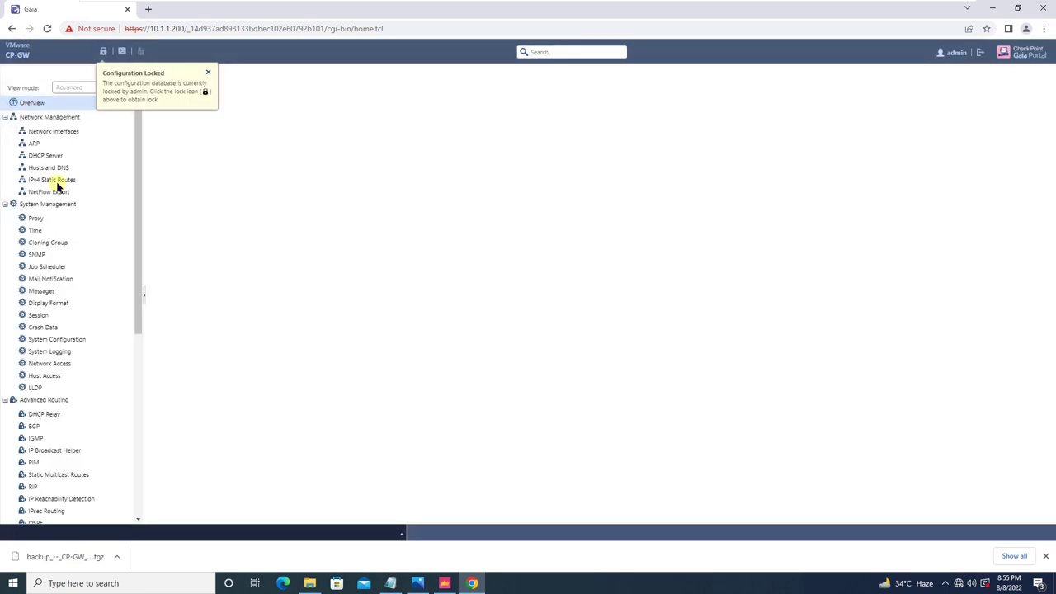
Review the IPv4 Static Routes page and load google.com in a new browser tab.
{"action": "left_click", "coordinate": [51, 180]}
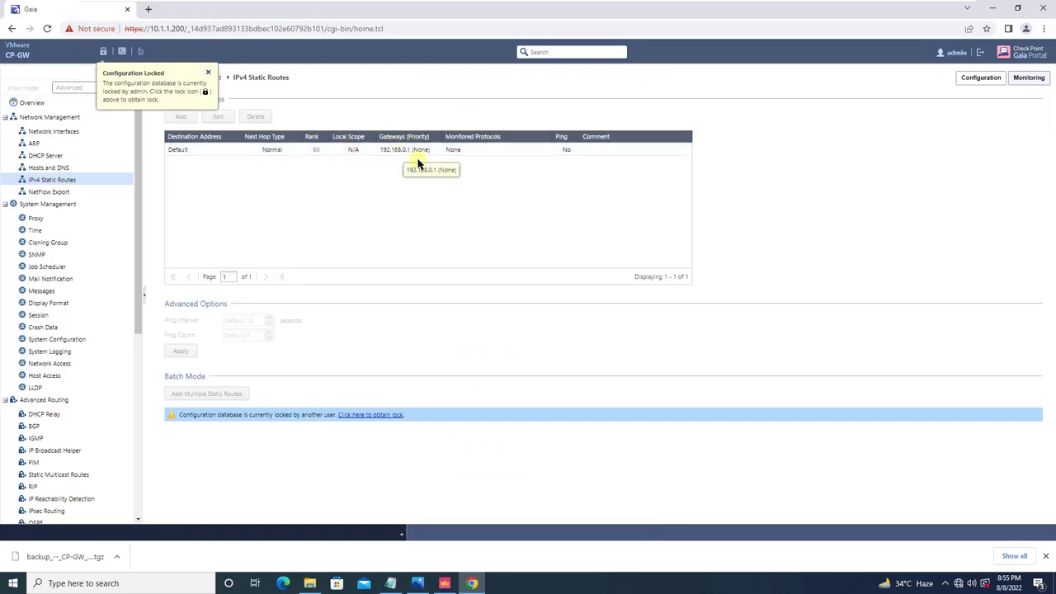
{"action": "left_click", "coordinate": [148, 9]}
{"action": "type", "text": "google"}
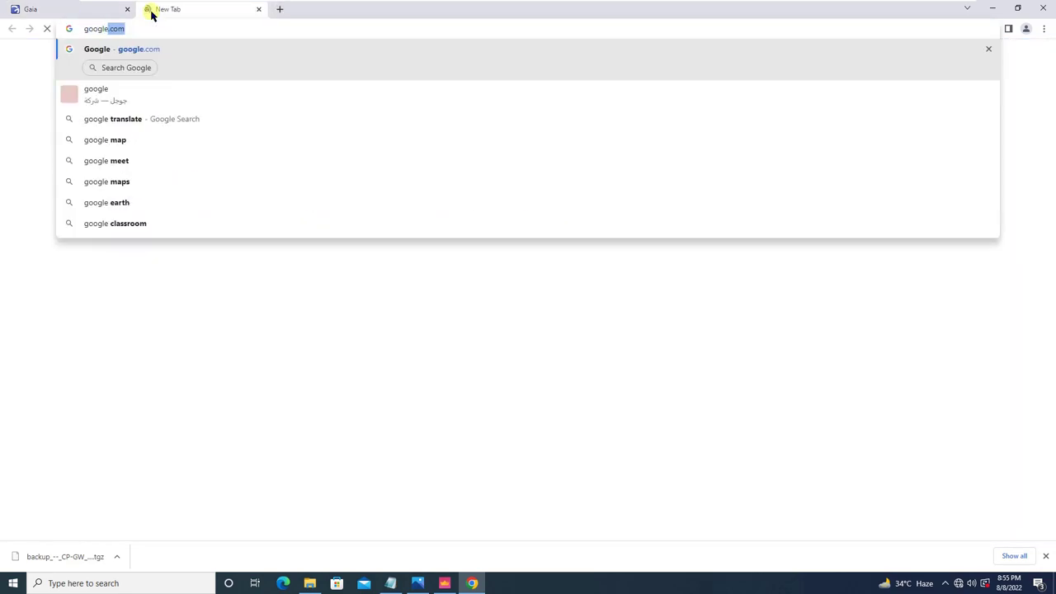
{"action": "key", "text": "Return"}
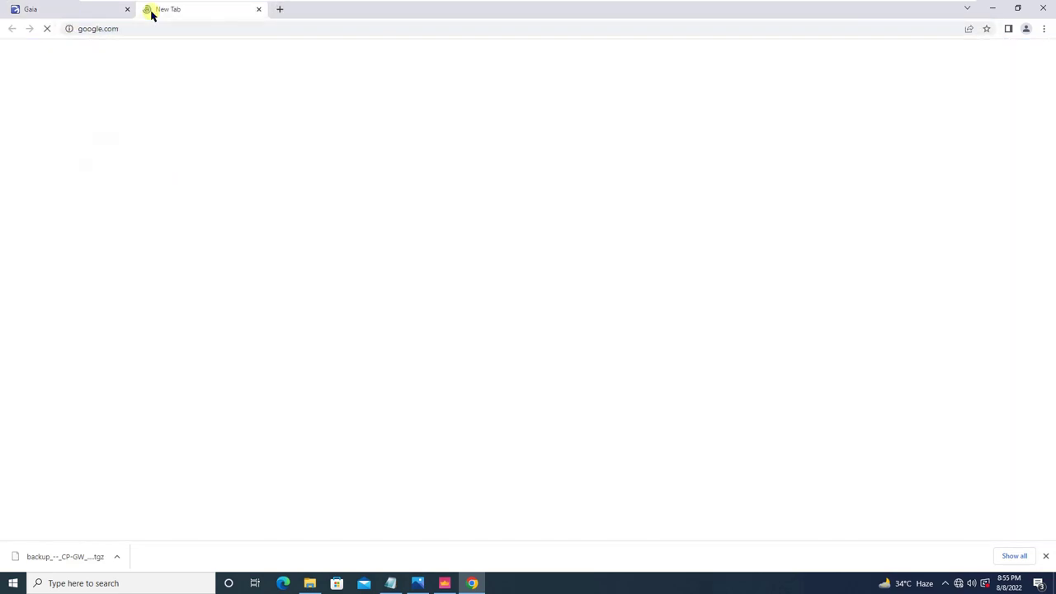
Close the Google tab and switch to the CP-GW gateway console.
{"action": "left_click_drag", "start_coordinate": [73, 15], "coordinate": [70, 14]}
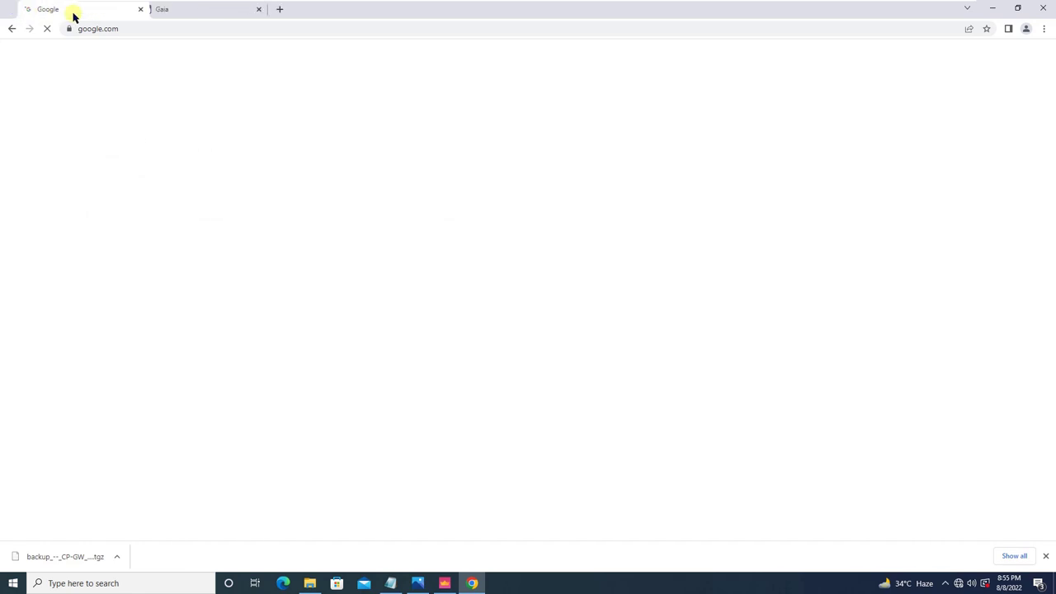
{"action": "left_click", "coordinate": [128, 11]}
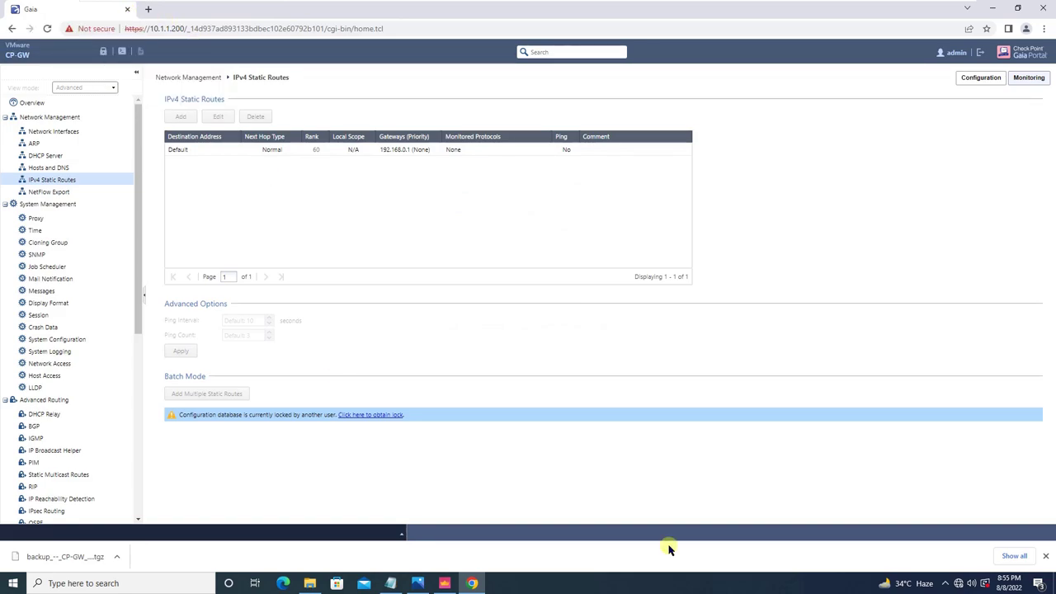
{"action": "left_click", "coordinate": [850, 11]}
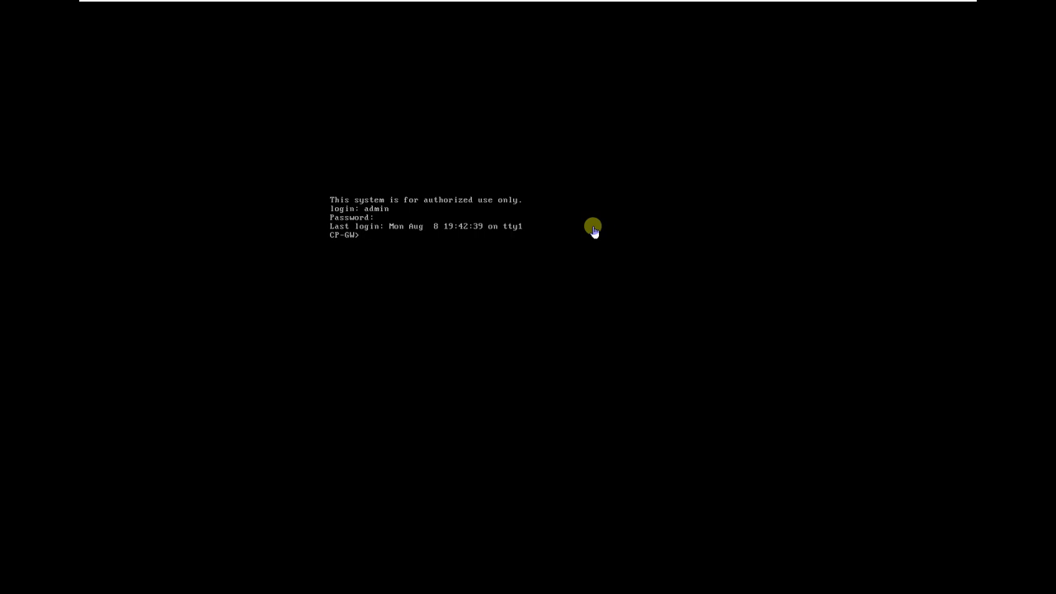
Run 'show backups' to list the two existing local backups.
{"action": "type", "text": "ho"}
{"action": "key", "text": "Tab"}
{"action": "type", "text": "back"}
{"action": "key", "text": "Tab"}
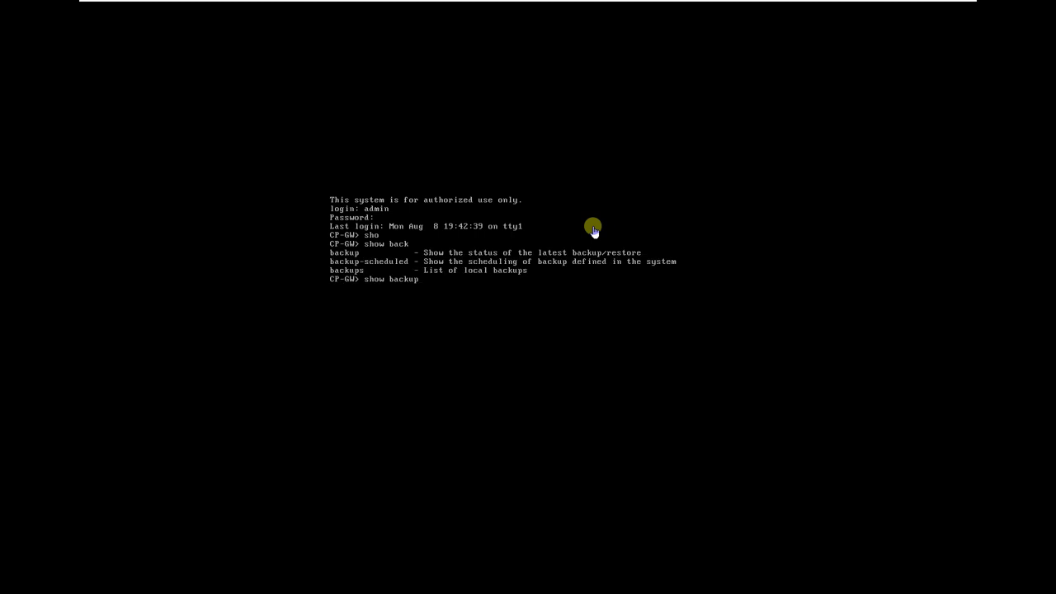
{"action": "key", "text": "Return"}
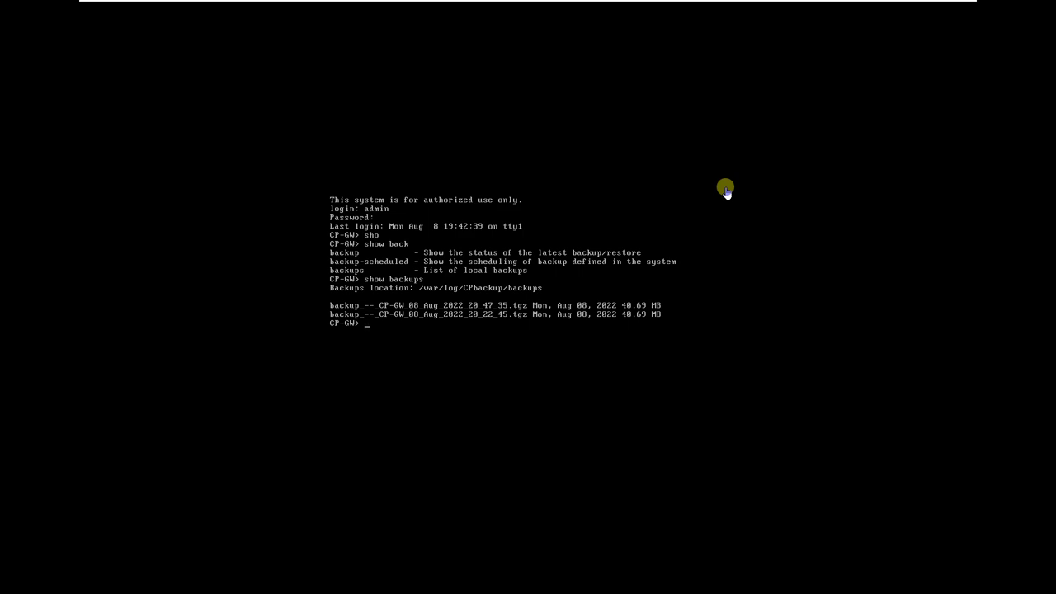
Run 'add backup local' to start a new local backup of CP-GW.
{"action": "type", "text": "add back"}
{"action": "key", "text": "Tab"}
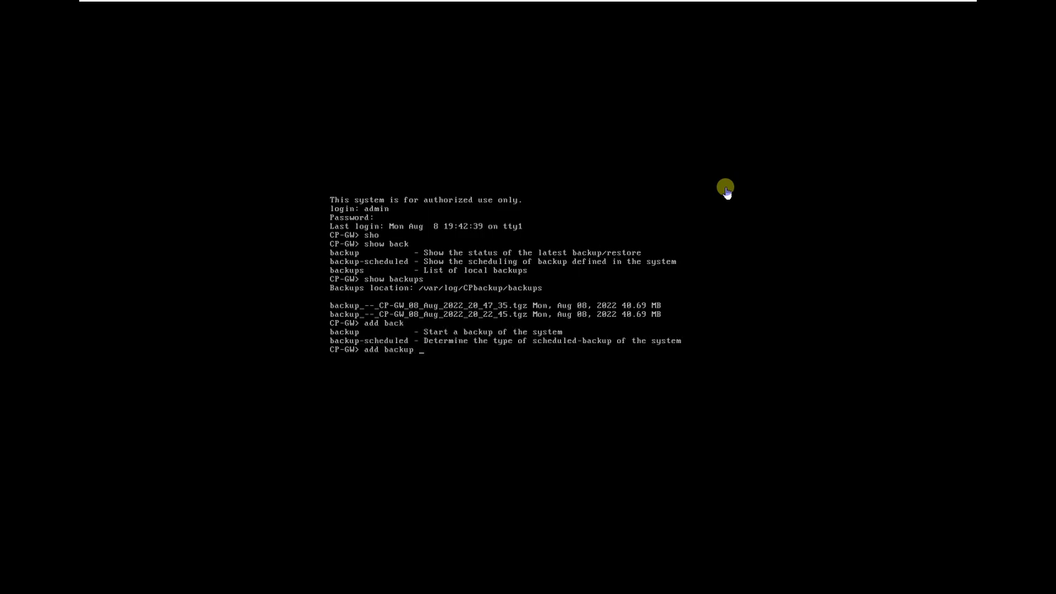
{"action": "key", "text": "Tab"}
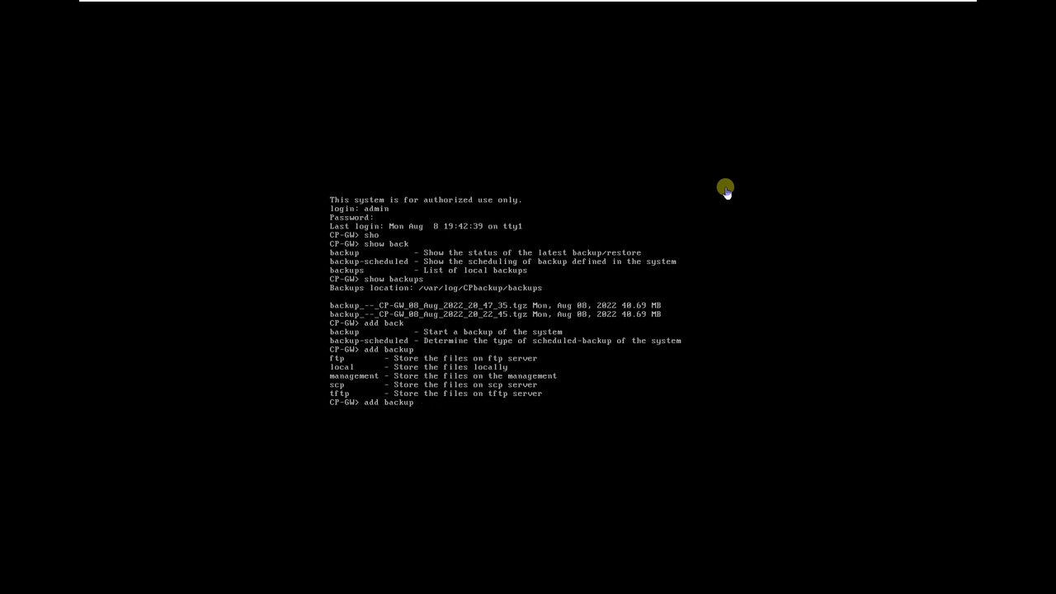
{"action": "type", "text": "loca"}
{"action": "key", "text": "Tab"}
{"action": "key", "text": "Tab"}
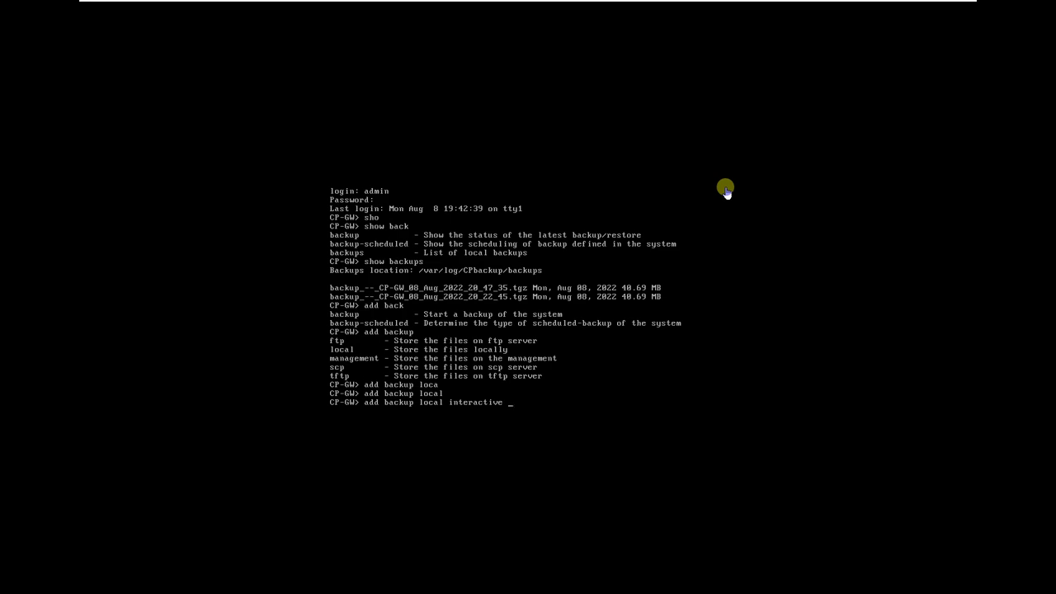
{"action": "key", "text": "BackSpace"}
{"action": "key", "text": "BackSpace"}
{"action": "key", "text": "BackSpace"}
{"action": "key", "text": "BackSpace"}
{"action": "key", "text": "BackSpace"}
{"action": "key", "text": "BackSpace"}
{"action": "key", "text": "BackSpace"}
{"action": "key", "text": "BackSpace"}
{"action": "key", "text": "BackSpace"}
{"action": "key", "text": "BackSpace"}
{"action": "key", "text": "BackSpace"}
{"action": "key", "text": "BackSpace"}
{"action": "key", "text": "Return"}
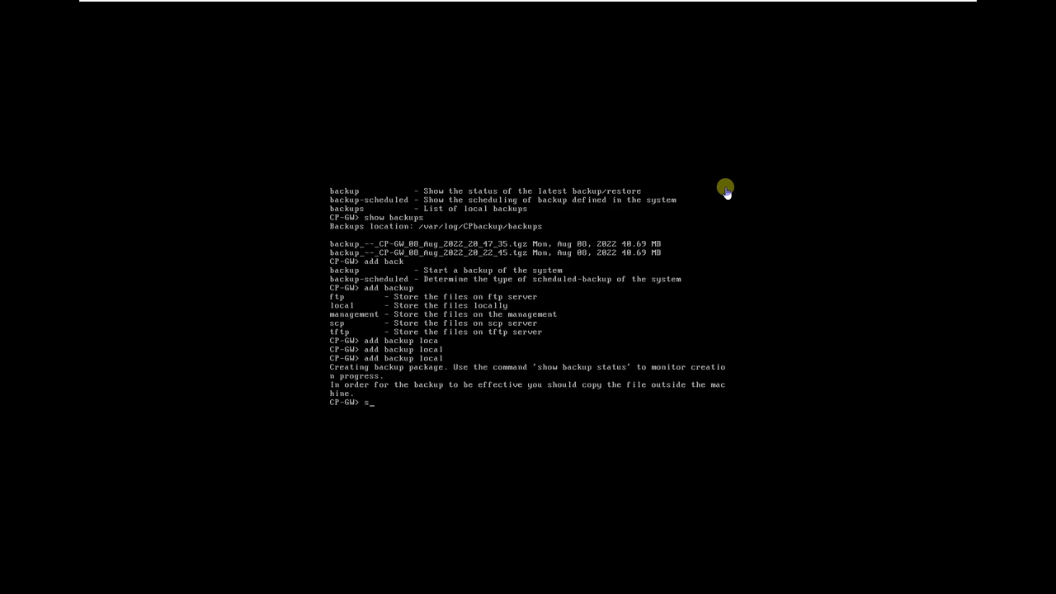
Run 'show backup status', confirming backup_--_CP-GW_08_Aug_2022_20_56_53.tgz succeeded in 00:10.
{"action": "type", "text": "o"}
{"action": "key", "text": "Tab"}
{"action": "type", "text": "bac"}
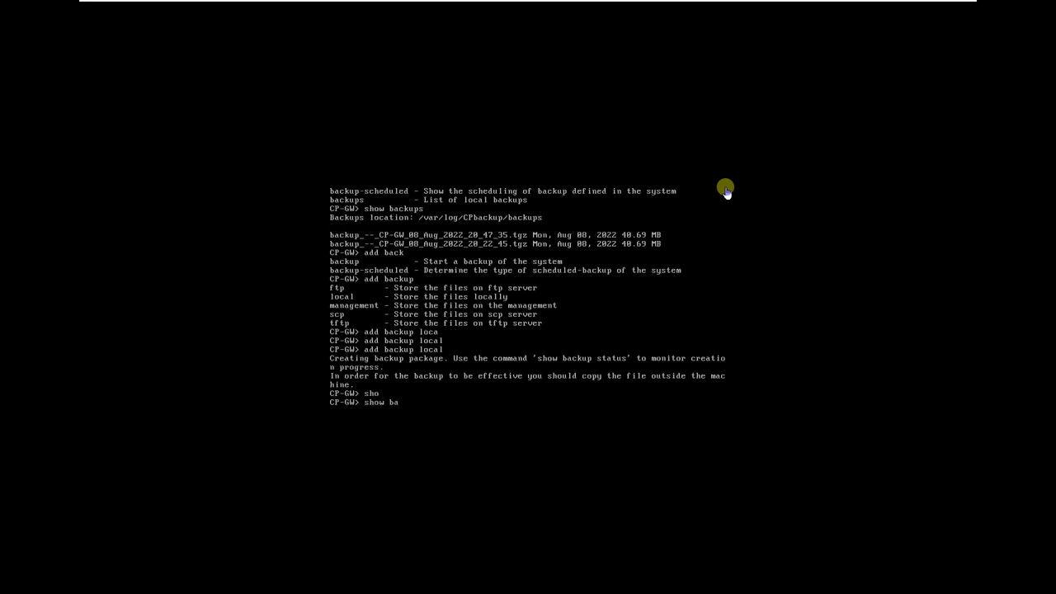
{"action": "key", "text": "Tab"}
{"action": "type", "text": "stat"}
{"action": "key", "text": "Tab"}
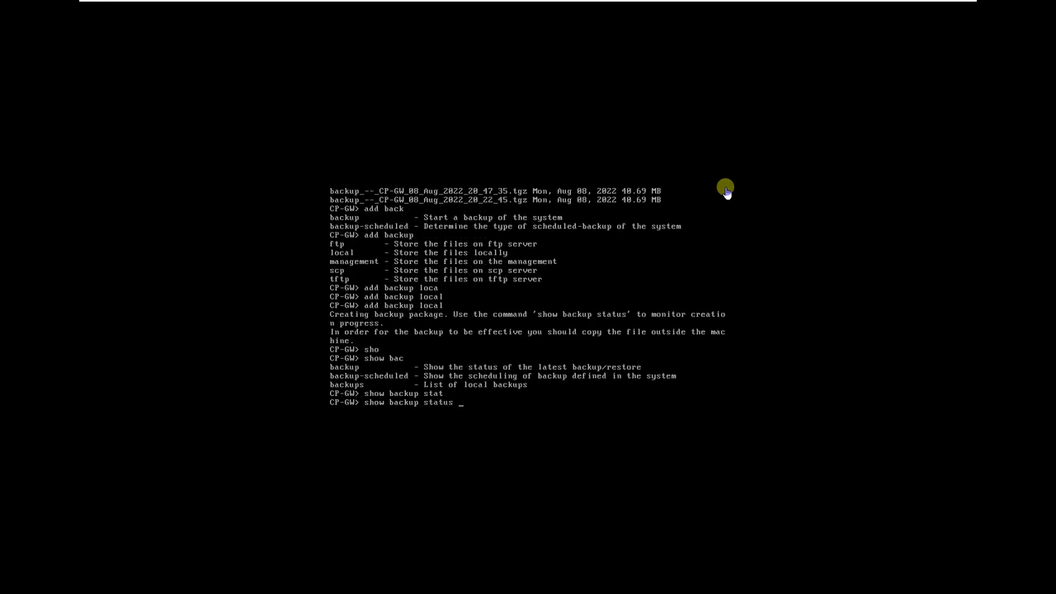
{"action": "key", "text": "Return"}
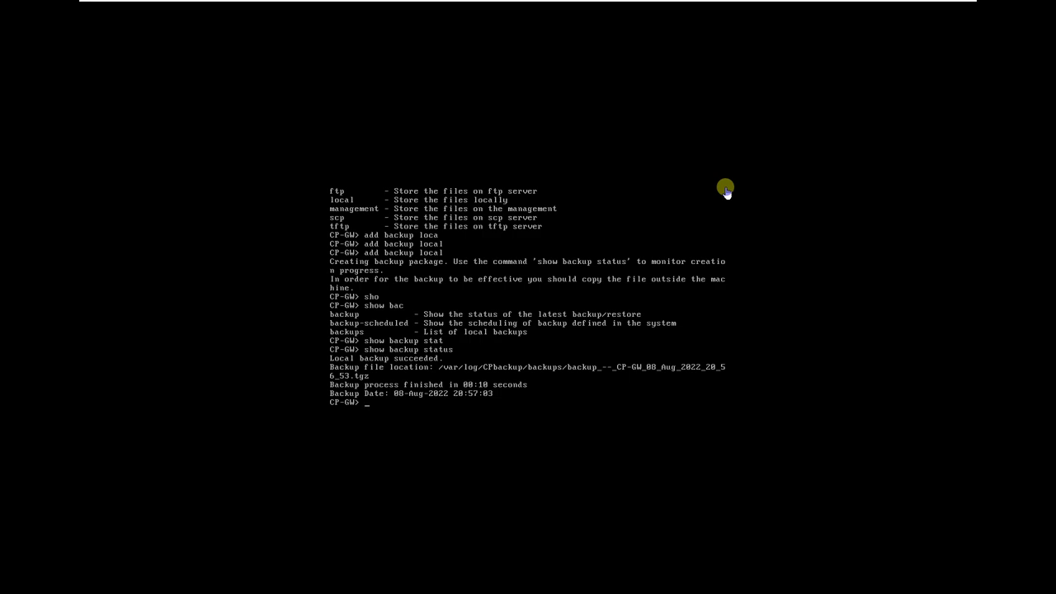
{"action": "type", "text": "set back"}
Run 'set backup restore local' with backup_--_CP-GW_08_Aug_2022_20_56_53.tgz to begin the restore.
{"action": "key", "text": "Tab"}
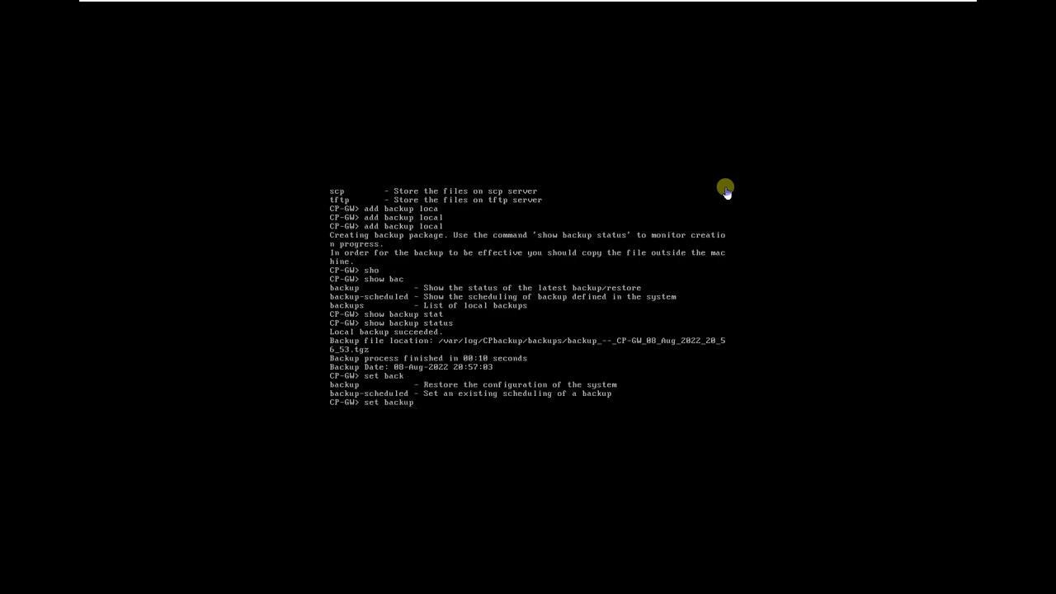
{"action": "type", "text": "rest"}
{"action": "key", "text": "Tab"}
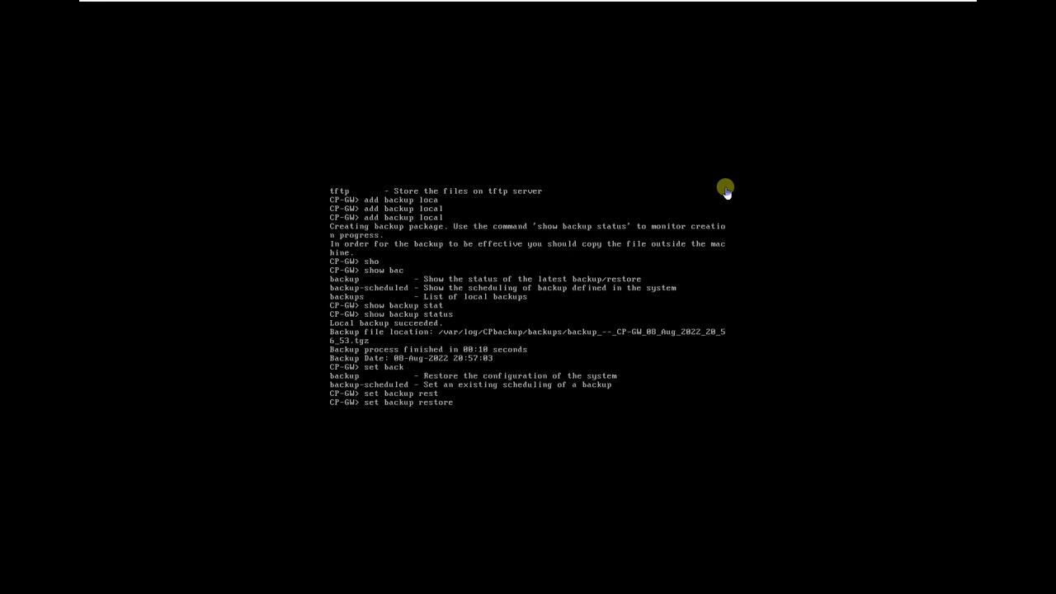
{"action": "type", "text": "loc"}
{"action": "key", "text": "Tab"}
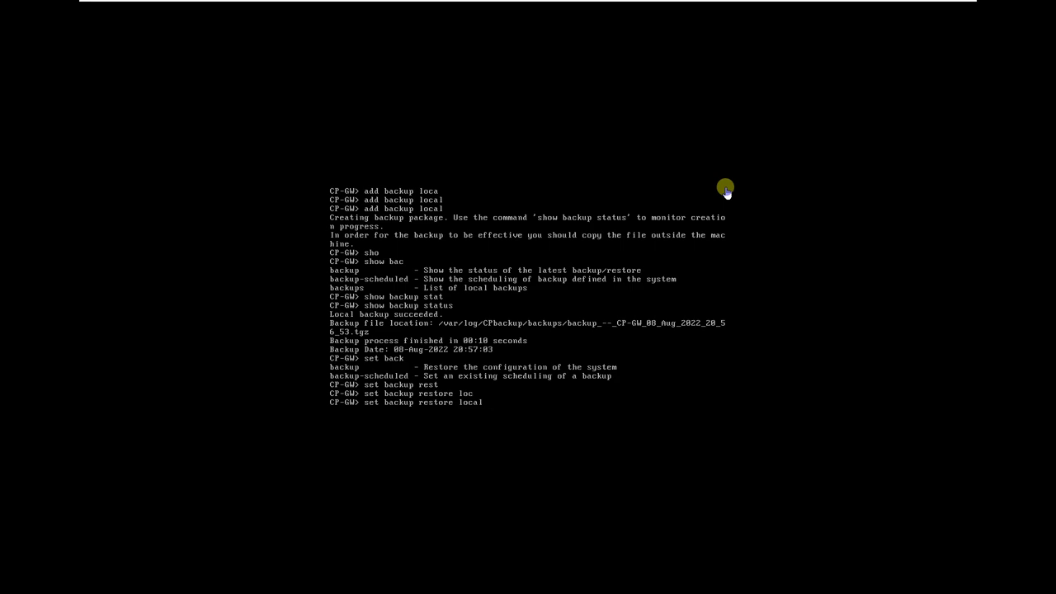
{"action": "key", "text": "Tab"}
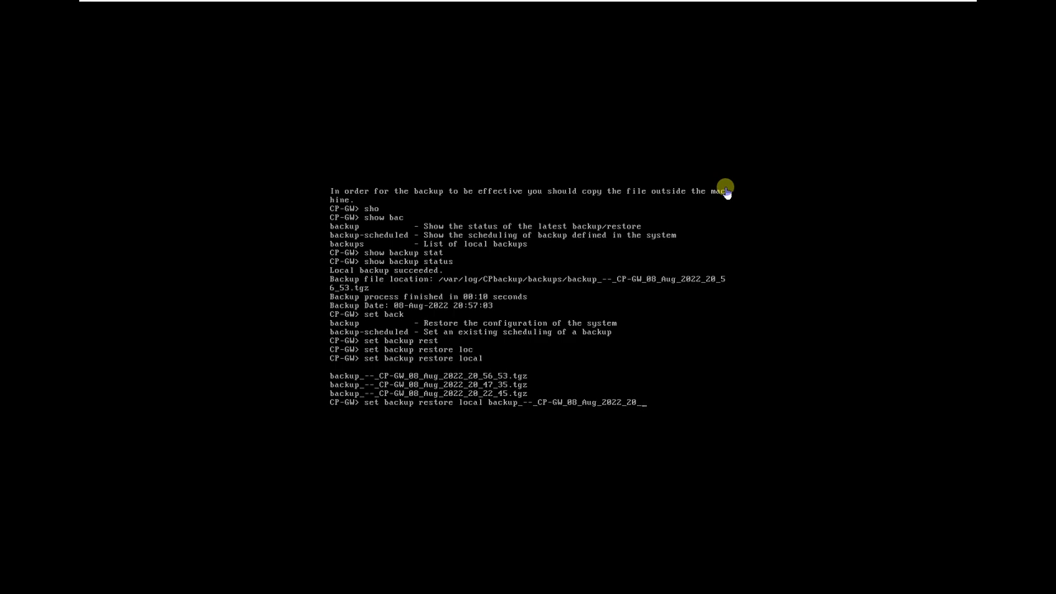
{"action": "type", "text": "5"}
{"action": "key", "text": "Tab"}
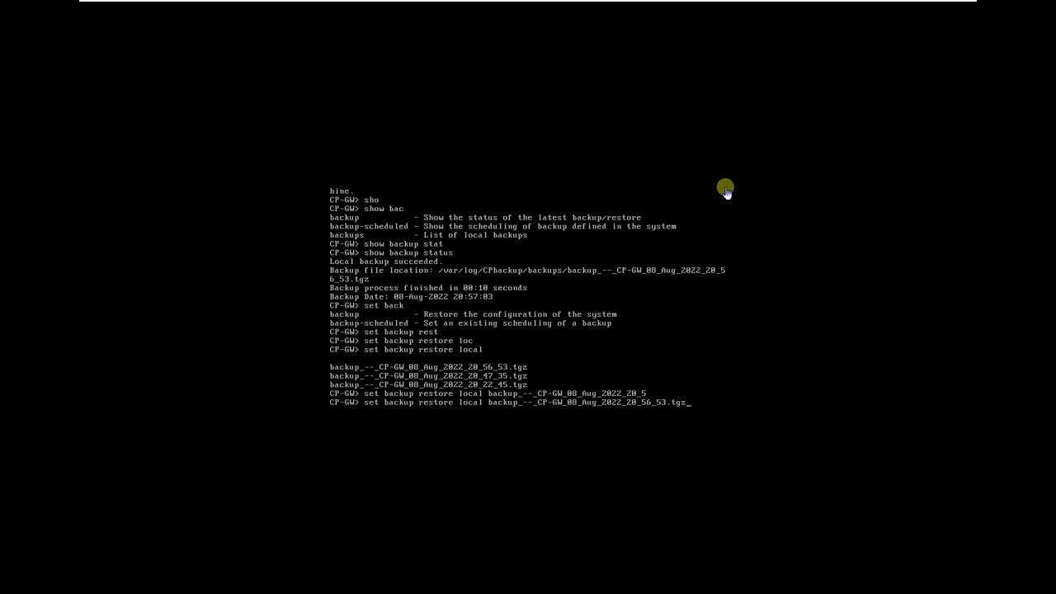
{"action": "key", "text": "Return"}
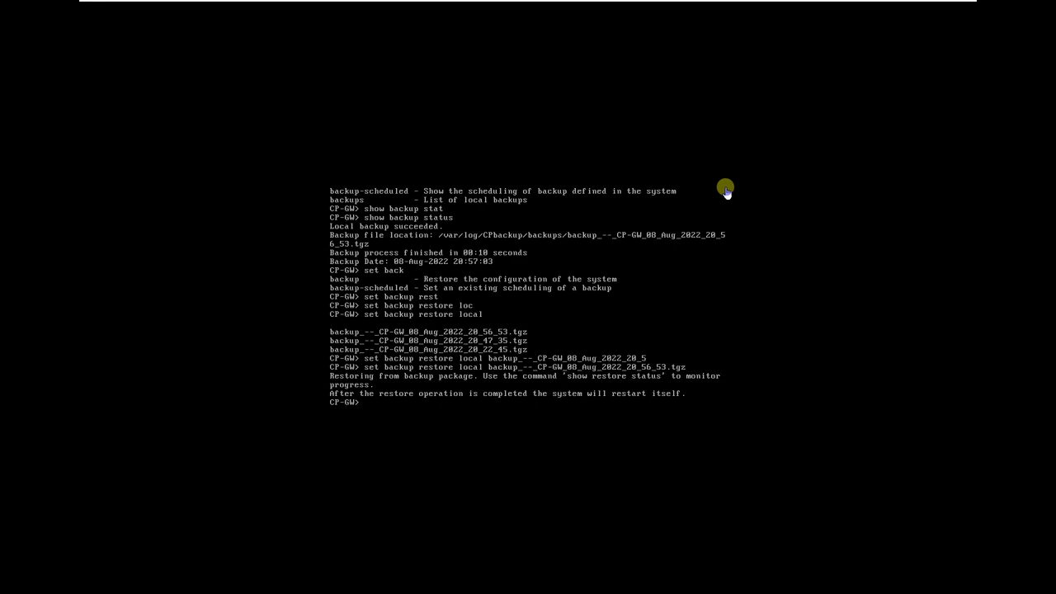
Wait out the gateway reboot to its login prompt, then switch to the Management Station VM.
{"action": "mouse_move", "coordinate": [540, 1]}
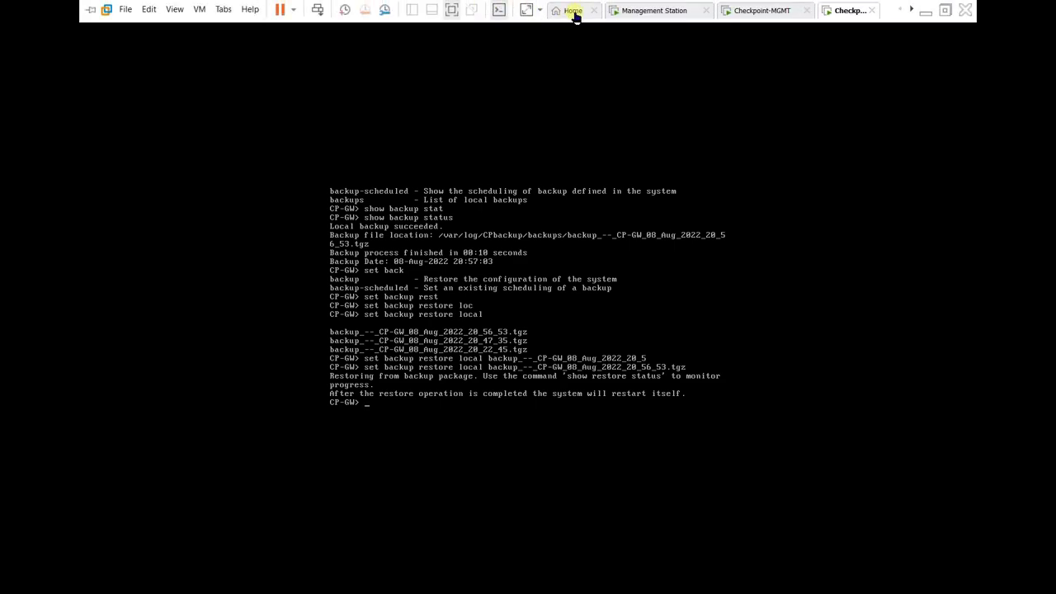
{"action": "left_click", "coordinate": [452, 10]}
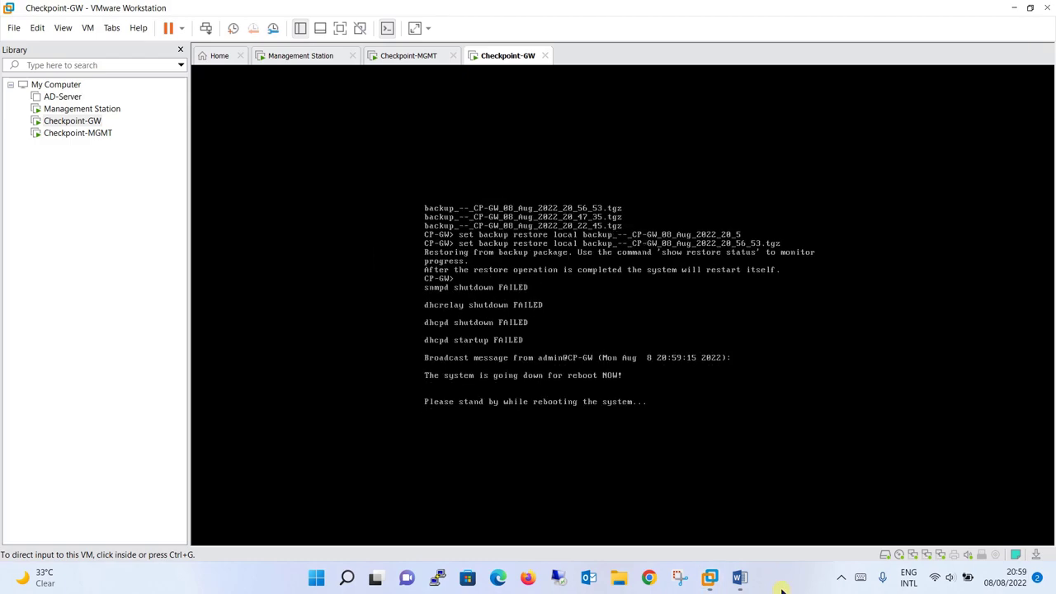
{"action": "left_click", "coordinate": [340, 28]}
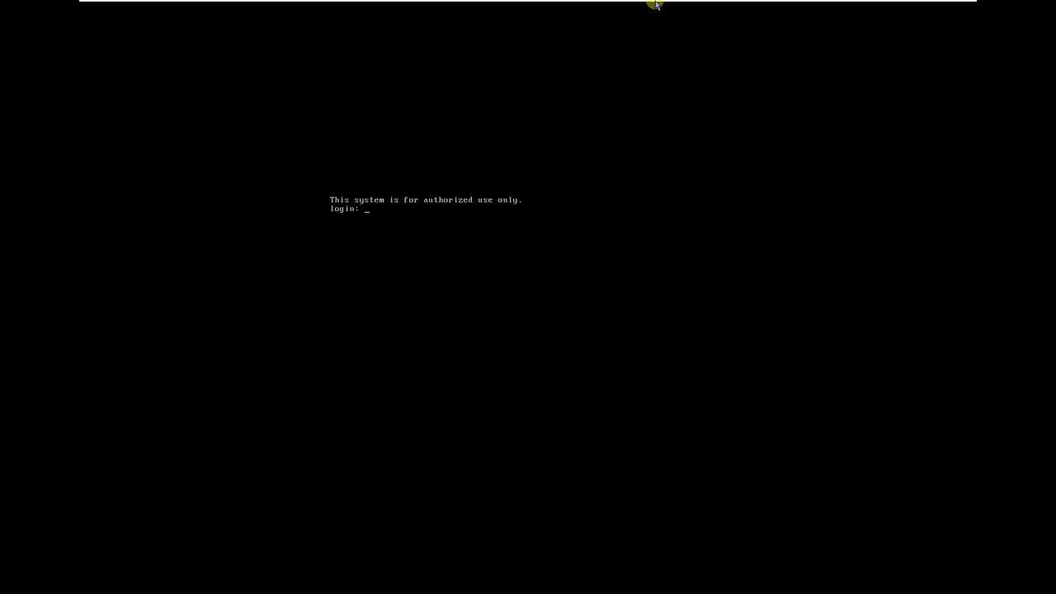
{"action": "mouse_move", "coordinate": [700, 3]}
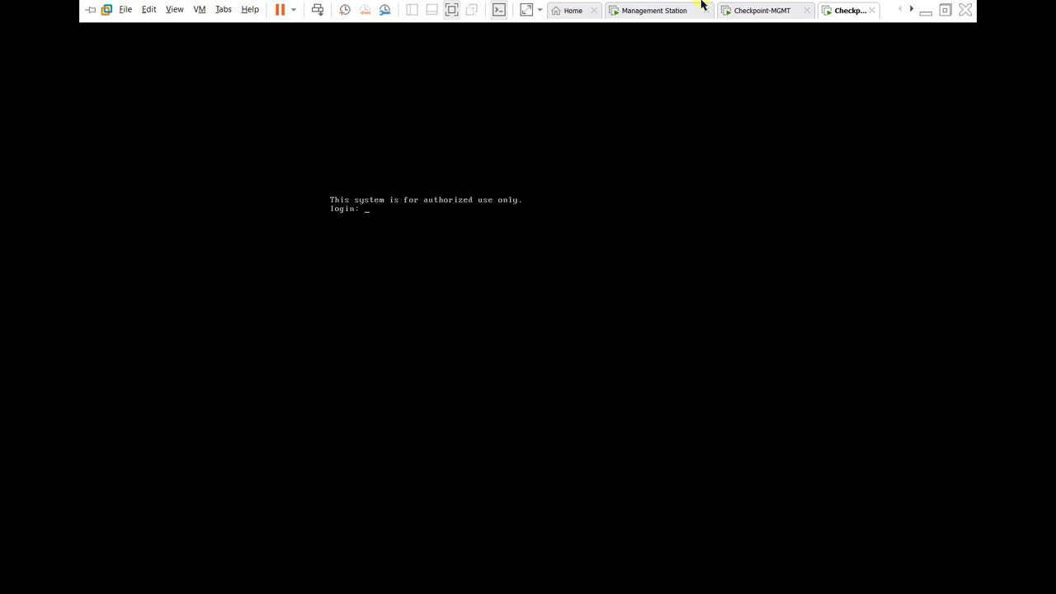
{"action": "left_click", "coordinate": [648, 12]}
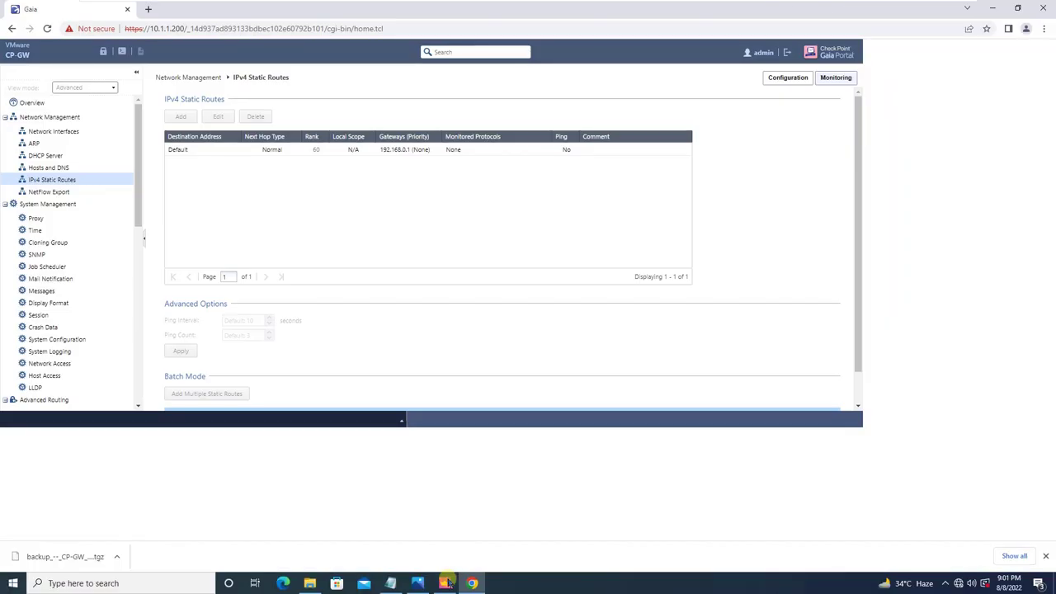
View the CP Backup.jpg slide, close it, and scroll the portal's navigation tree.
{"action": "left_click", "coordinate": [419, 583]}
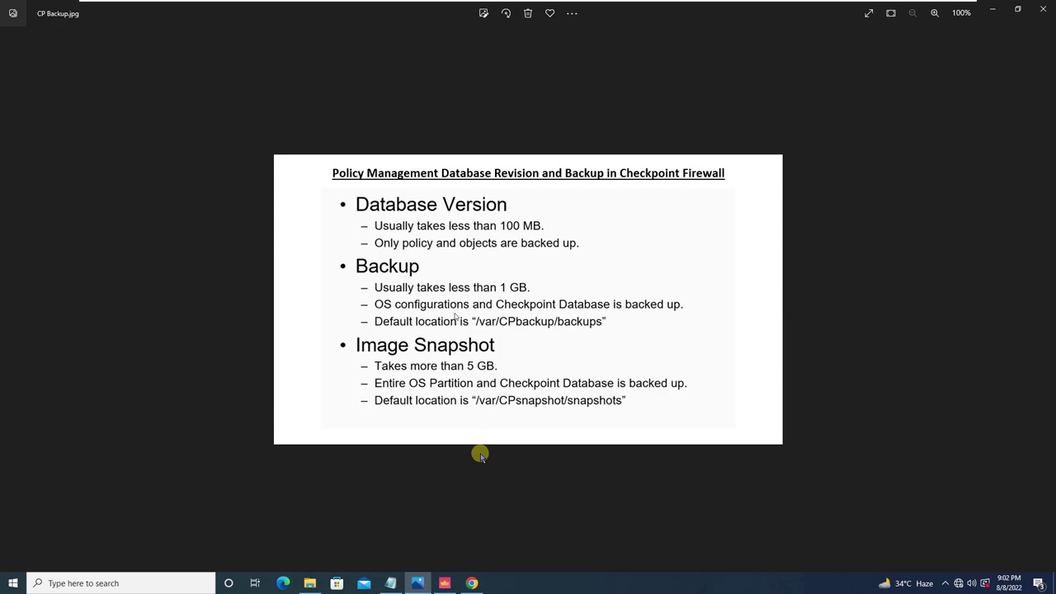
{"action": "left_click", "coordinate": [993, 12]}
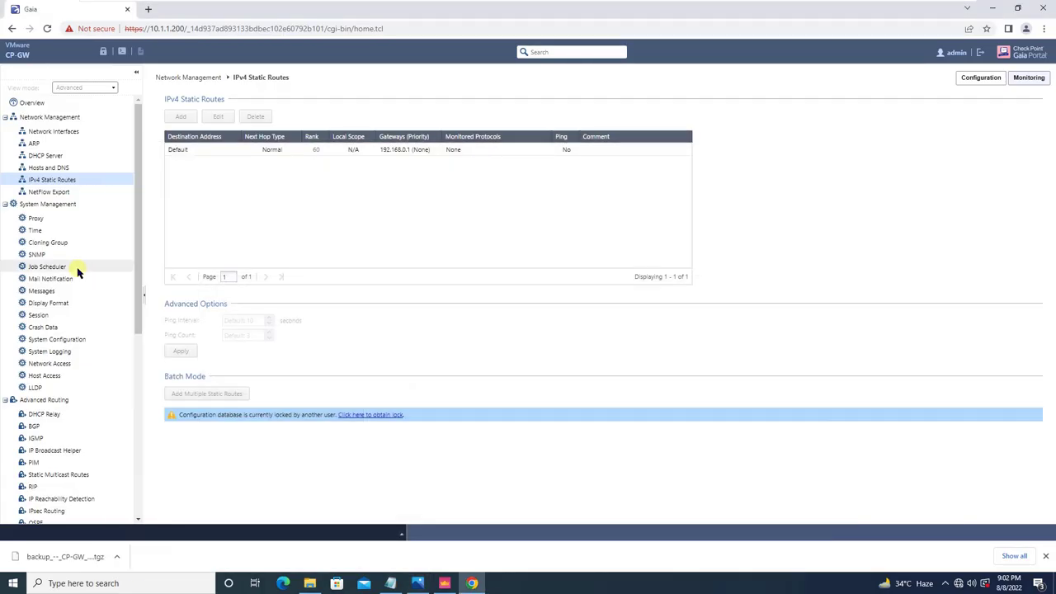
{"action": "left_click_drag", "start_coordinate": [136, 281], "coordinate": [133, 520]}
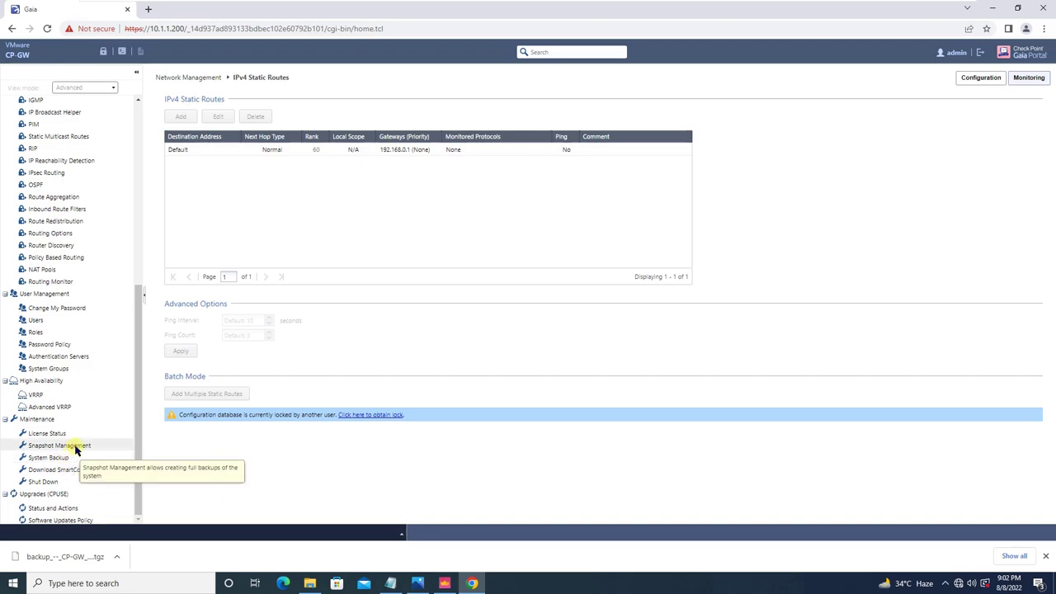
Sign back in to the portal as admin with the account password.
{"action": "left_click", "coordinate": [70, 446]}
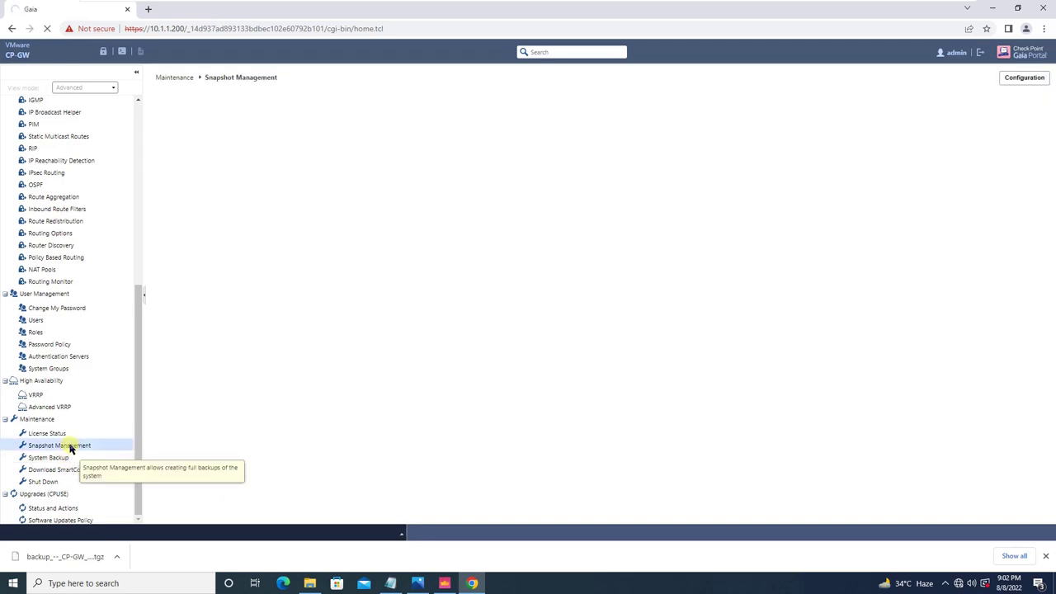
{"action": "type", "text": "admin"}
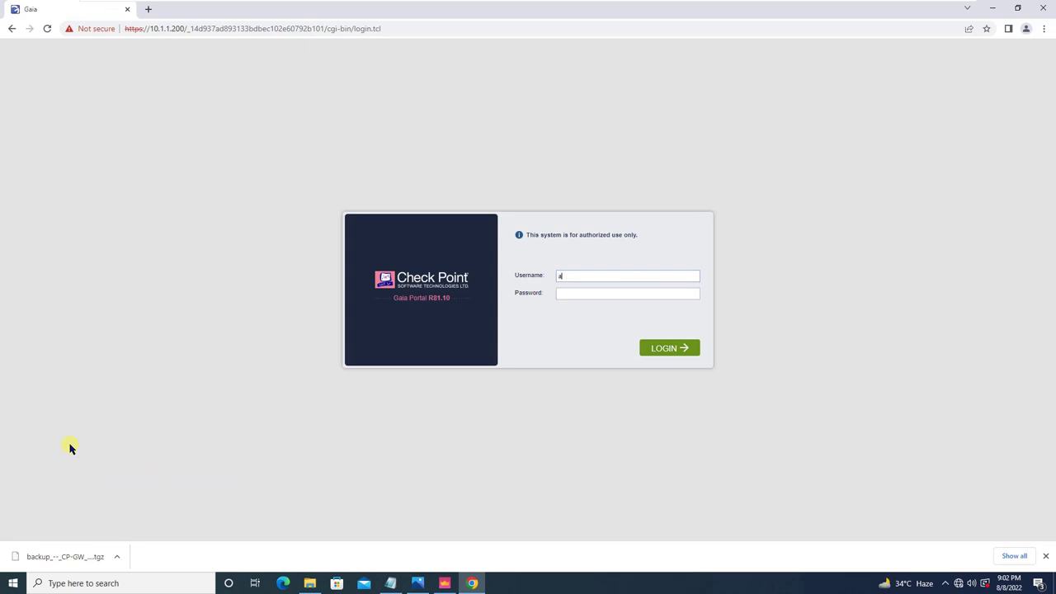
{"action": "key", "text": "Tab"}
{"action": "key", "text": "Return"}
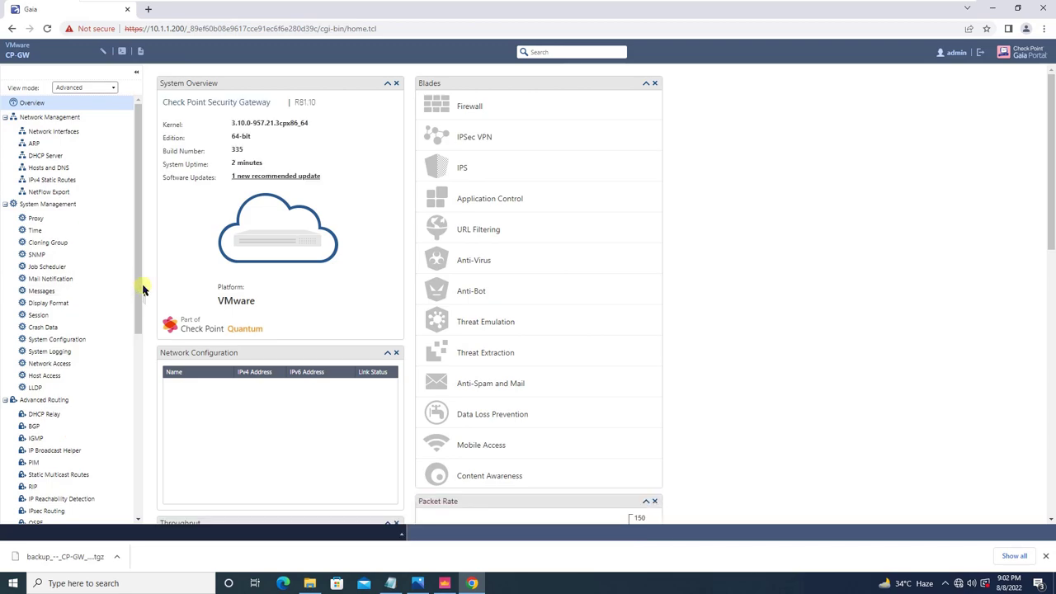
Open Snapshot Management, which shows no snapshots and 45.19G free for images.
{"action": "scroll", "coordinate": [132, 398], "scroll_direction": "down", "scroll_amount": 1}
{"action": "scroll", "coordinate": [132, 398], "scroll_direction": "down", "scroll_amount": 5}
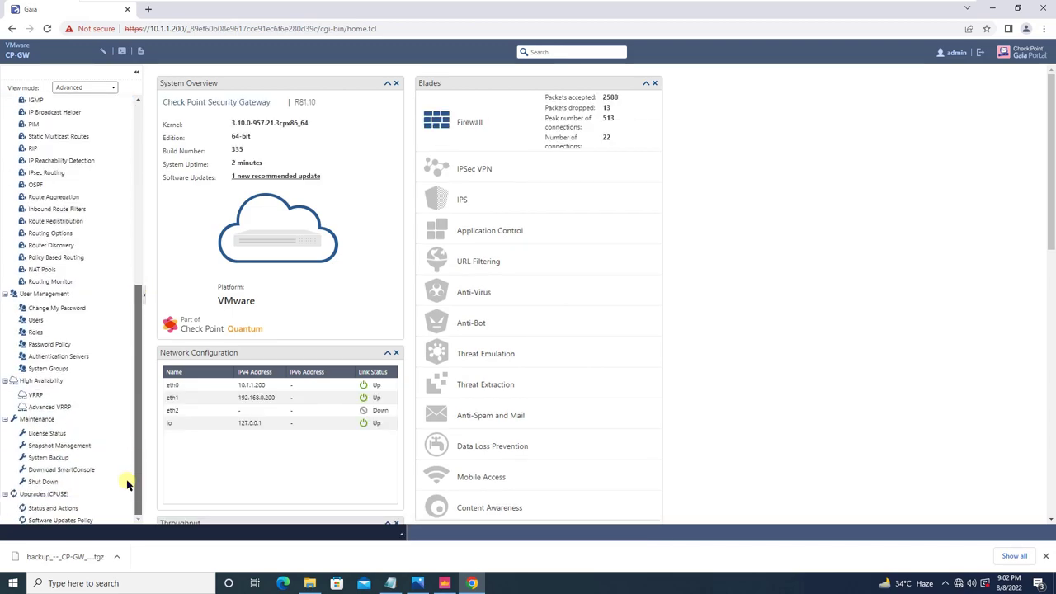
{"action": "left_click", "coordinate": [80, 446]}
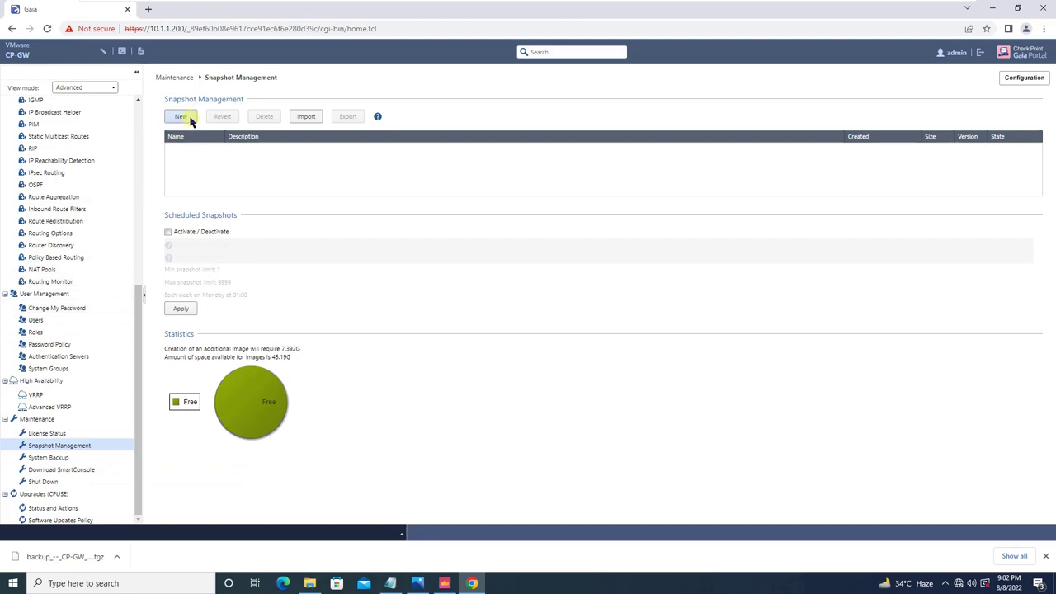
{"action": "mouse_move", "coordinate": [247, 402]}
Create a new image snapshot named Img08Aug2022, deleting the hyphen that made the name invalid.
{"action": "left_click", "coordinate": [185, 117]}
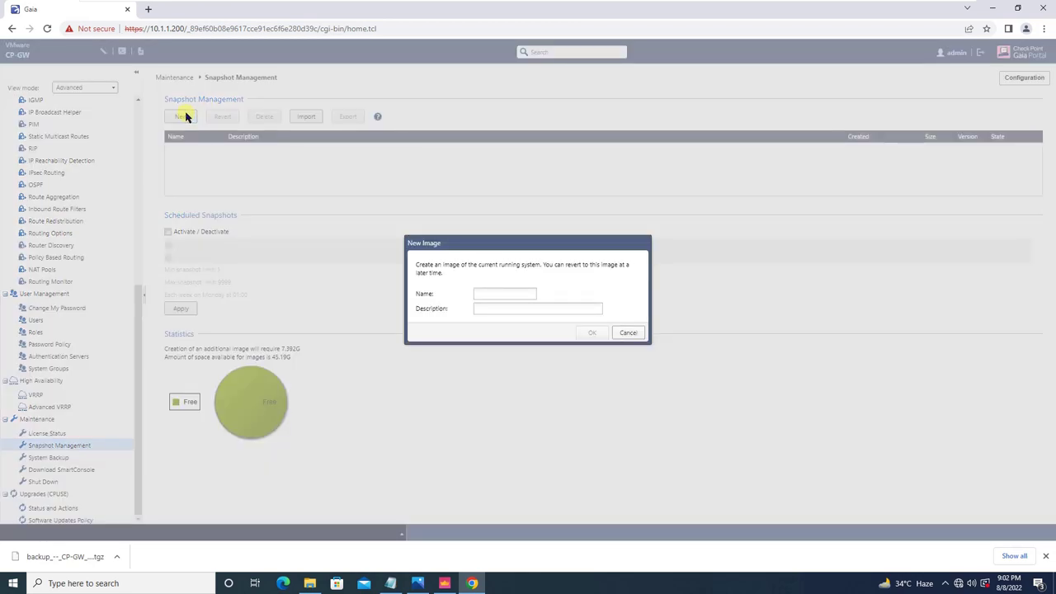
{"action": "left_click", "coordinate": [480, 295]}
{"action": "type", "text": "s1"}
{"action": "key", "text": "BackSpace"}
{"action": "key", "text": "BackSpace"}
{"action": "type", "text": "08-08"}
{"action": "type", "text": "Aug"}
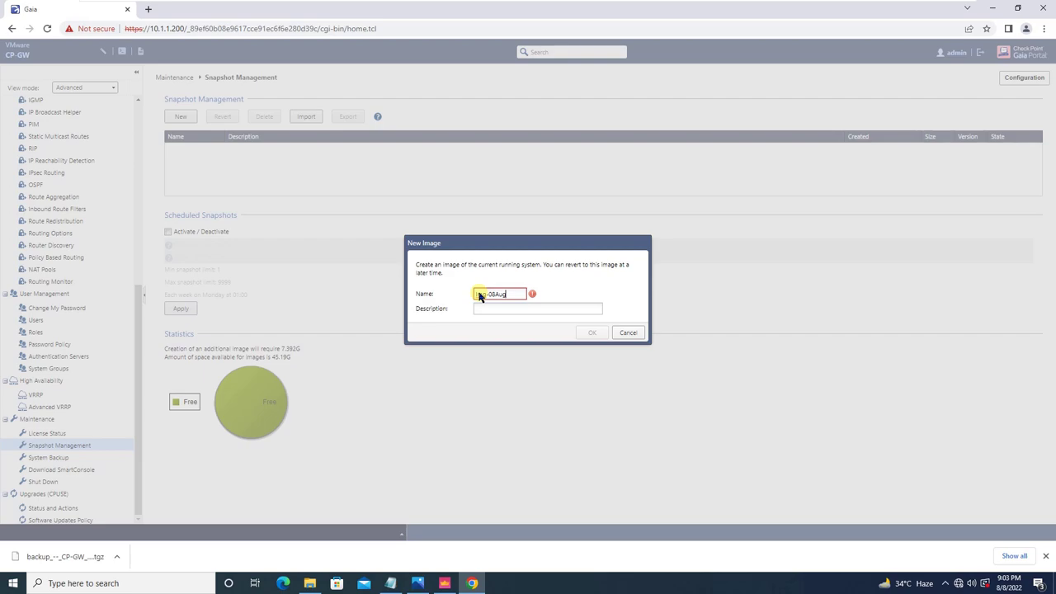
{"action": "type", "text": "2022"}
{"action": "mouse_move", "coordinate": [534, 295]}
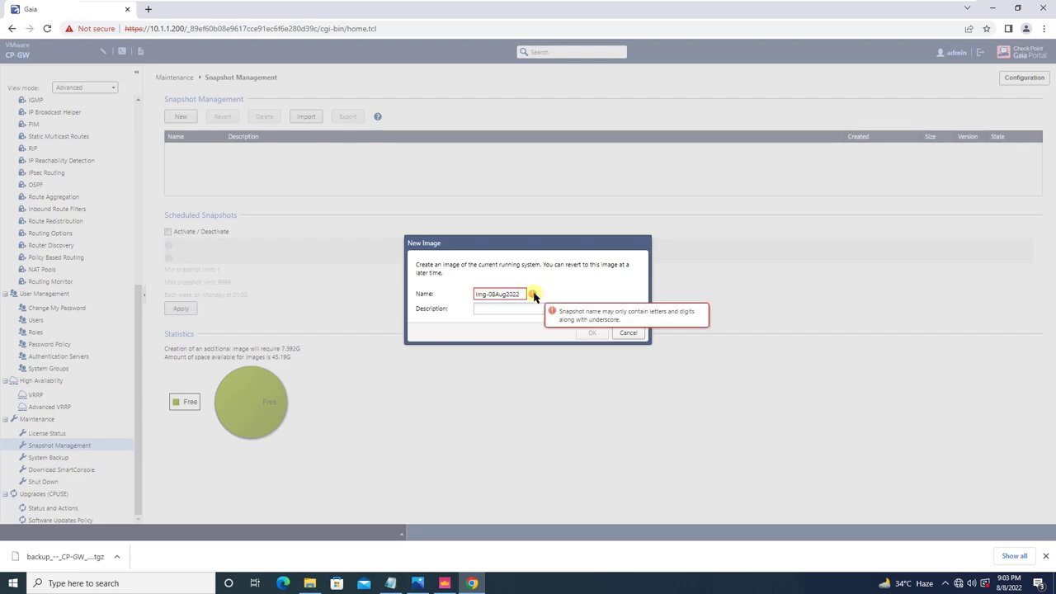
{"action": "left_click", "coordinate": [485, 294]}
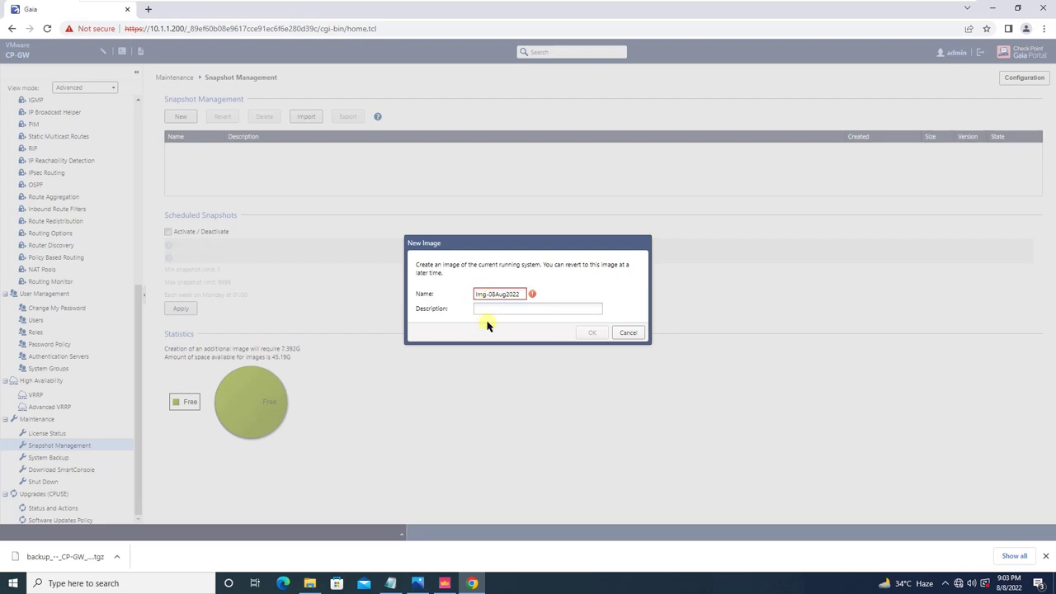
{"action": "key", "text": "Delete"}
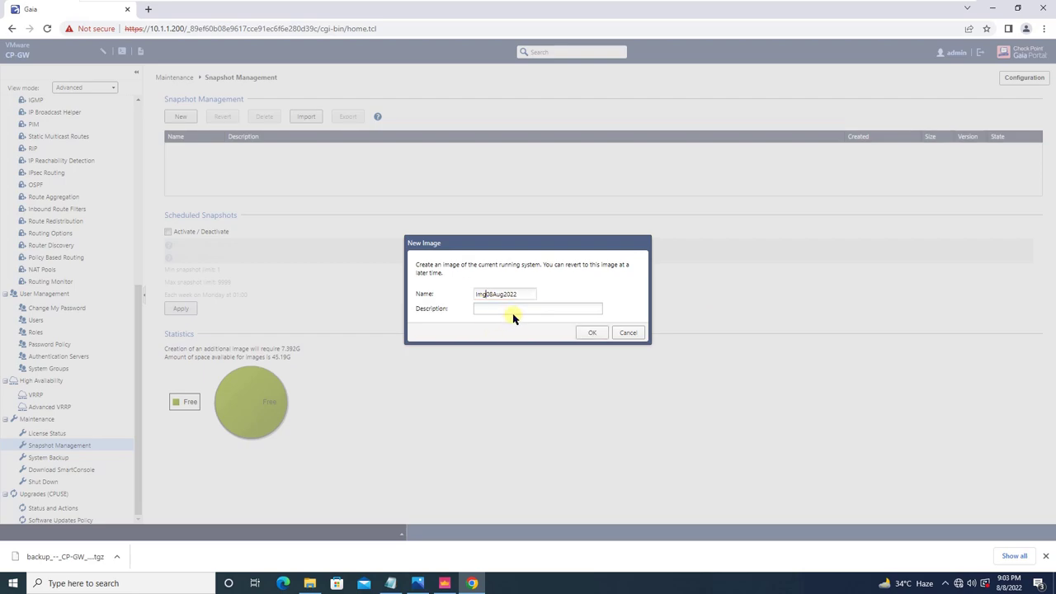
{"action": "left_click", "coordinate": [512, 314]}
{"action": "left_click", "coordinate": [599, 333]}
{"action": "left_click", "coordinate": [594, 333]}
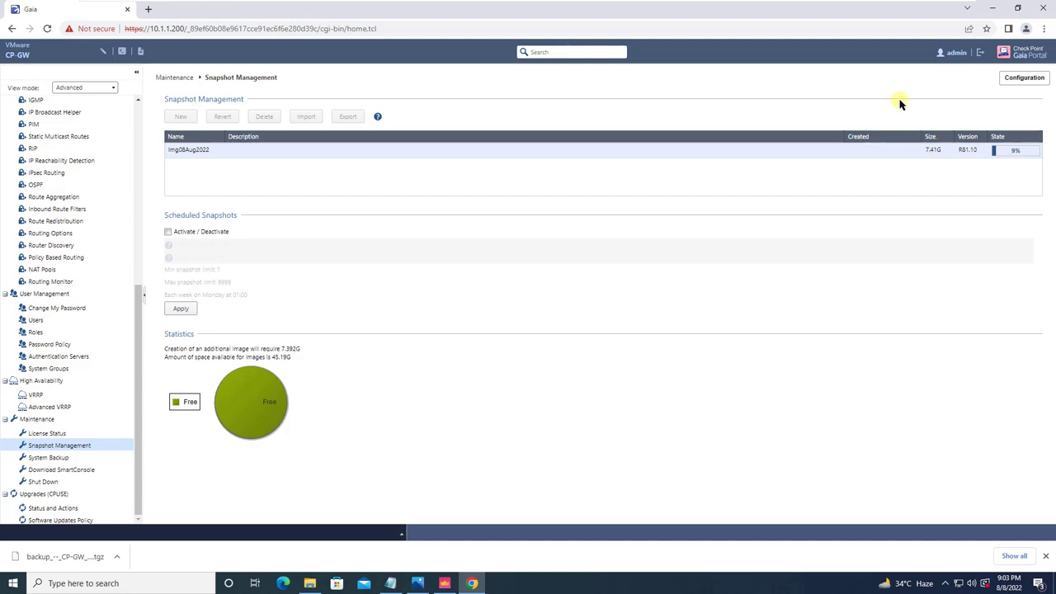
Select the completed Img08Aug2022 snapshot and open its Export Image dialog.
{"action": "mouse_move", "coordinate": [404, 2]}
{"action": "left_click", "coordinate": [448, 11]}
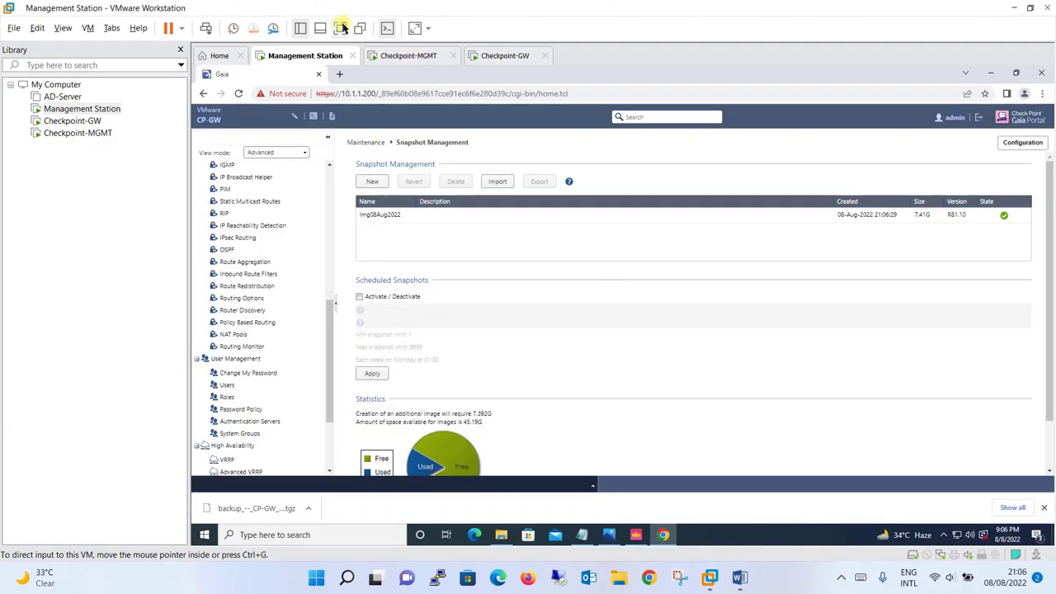
{"action": "left_click", "coordinate": [340, 28]}
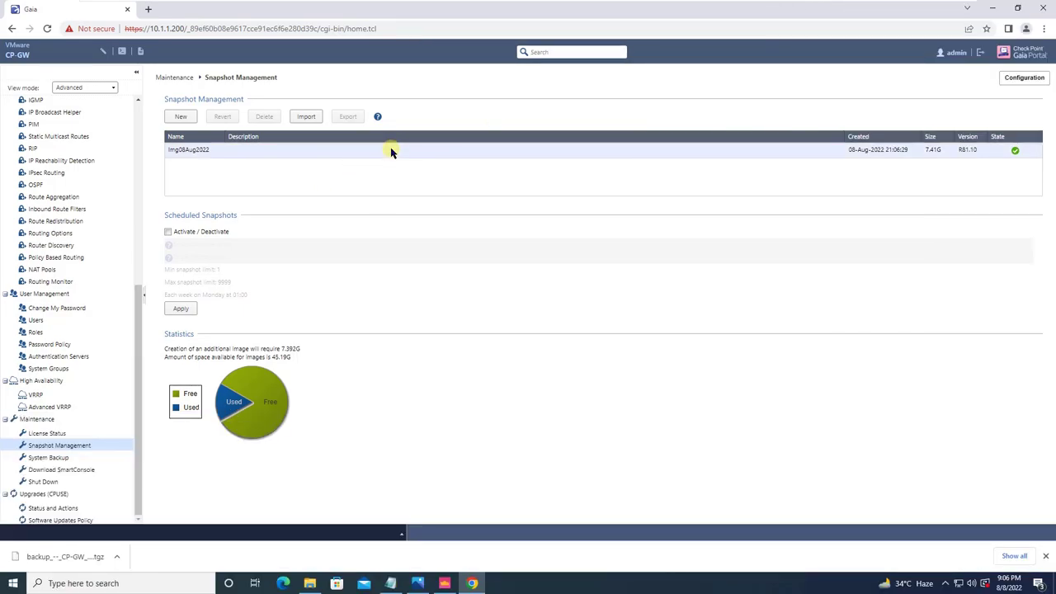
{"action": "left_click", "coordinate": [510, 149]}
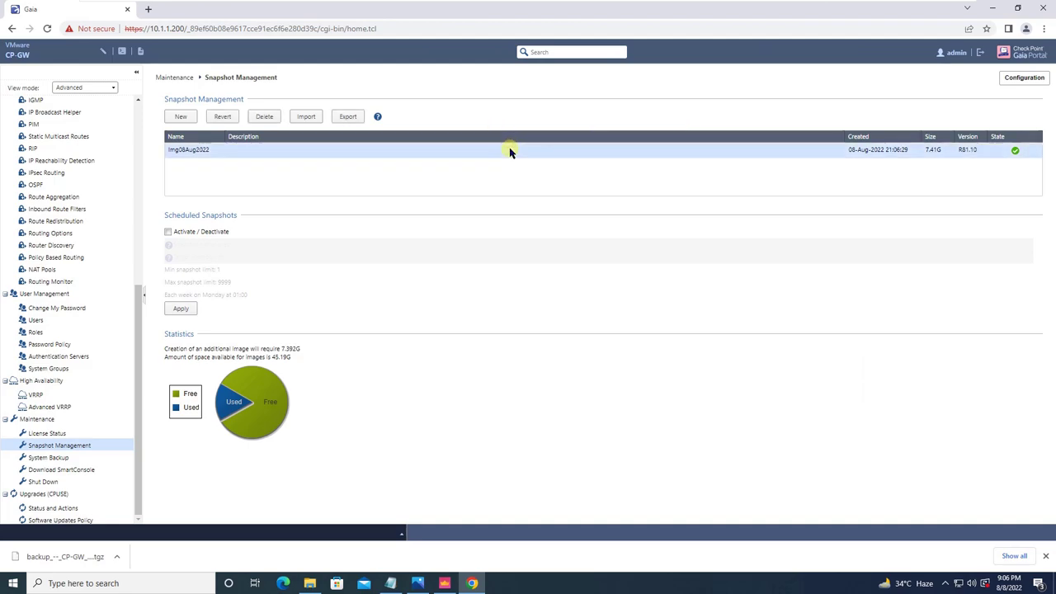
{"action": "left_click", "coordinate": [351, 117]}
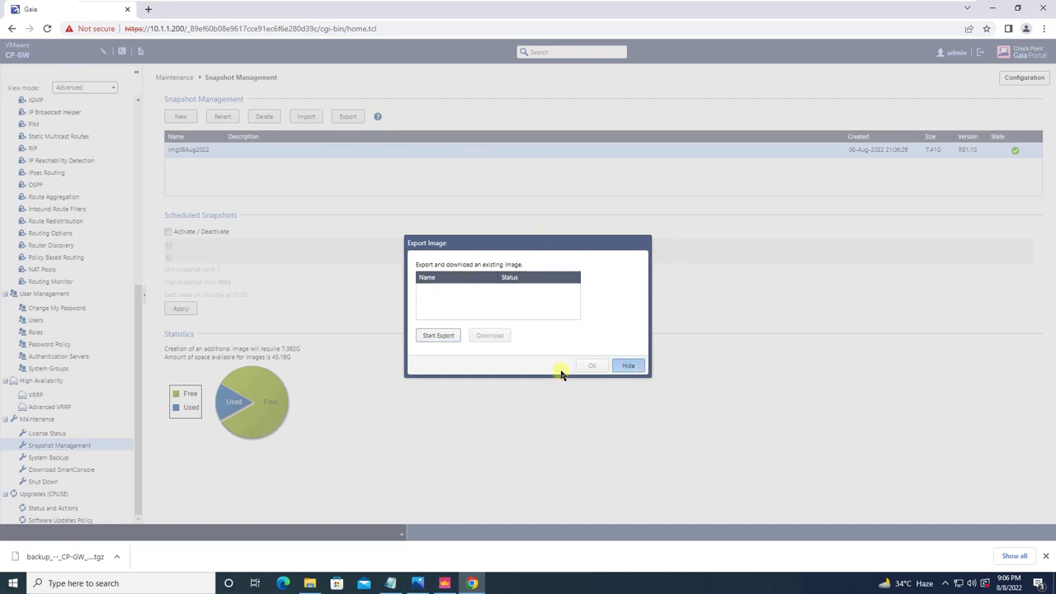
Retry the export of the Img08Aug2022 snapshot from the export dialog.
{"action": "left_click", "coordinate": [625, 366]}
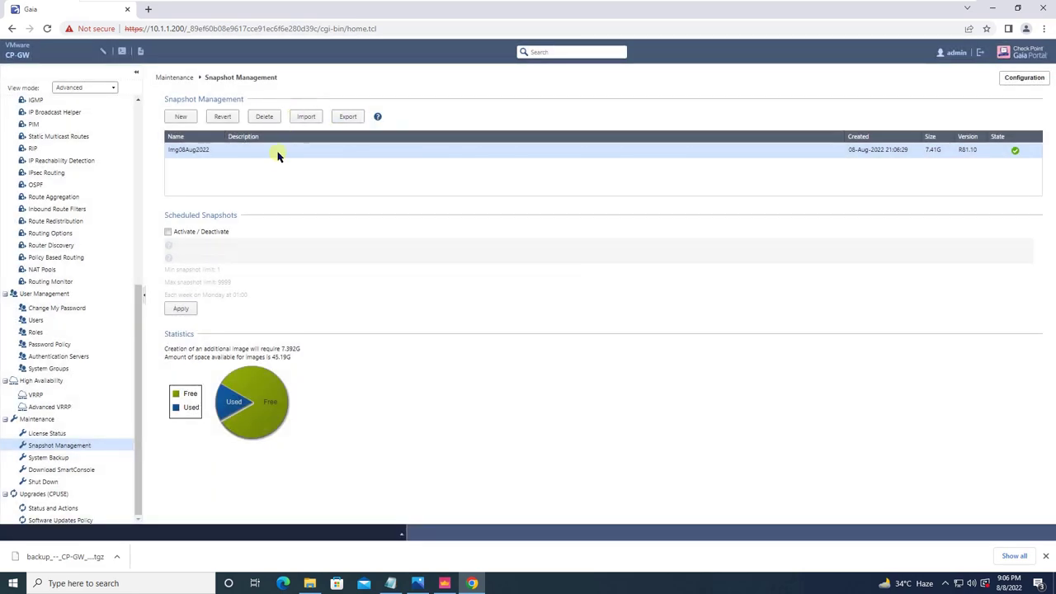
{"action": "left_click", "coordinate": [350, 119]}
{"action": "left_click", "coordinate": [449, 338]}
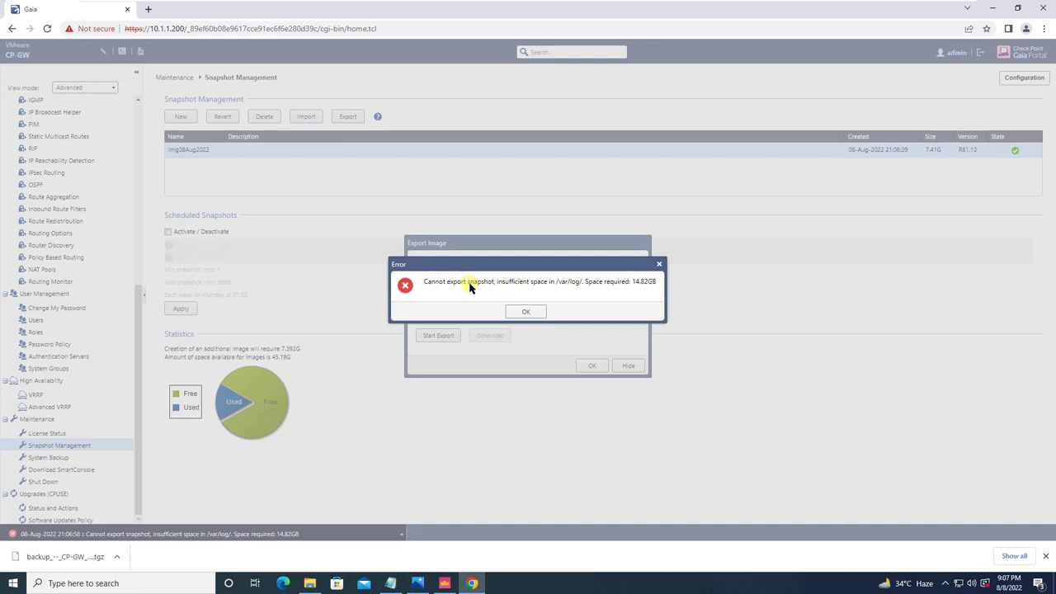
Dismiss the error requiring 14.82GB in /var/log/ and bring back the CP Backup.jpg slide.
{"action": "left_click", "coordinate": [660, 265]}
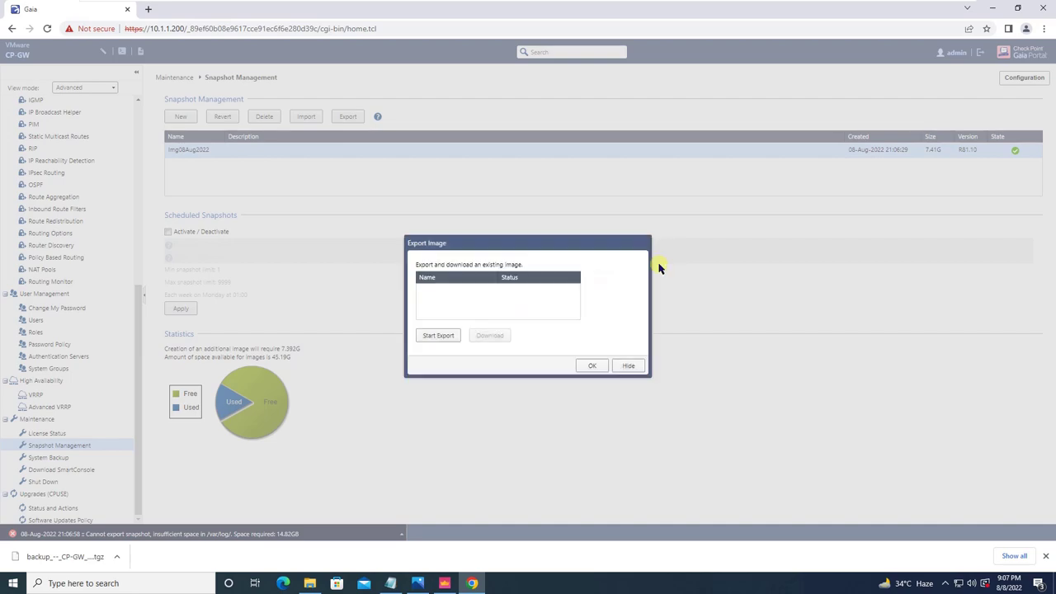
{"action": "left_click", "coordinate": [625, 368]}
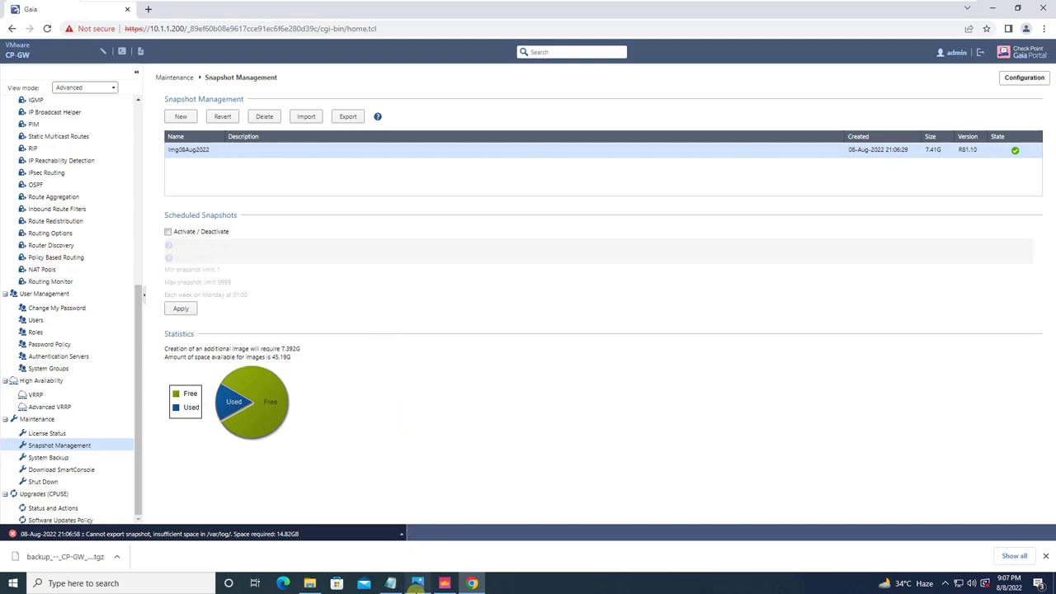
{"action": "left_click", "coordinate": [417, 583]}
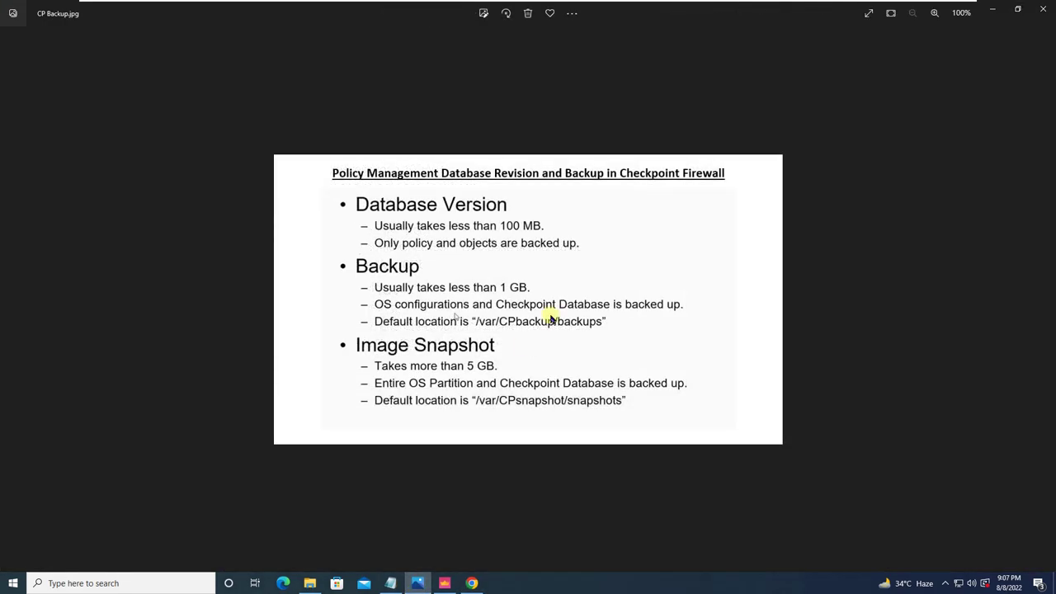